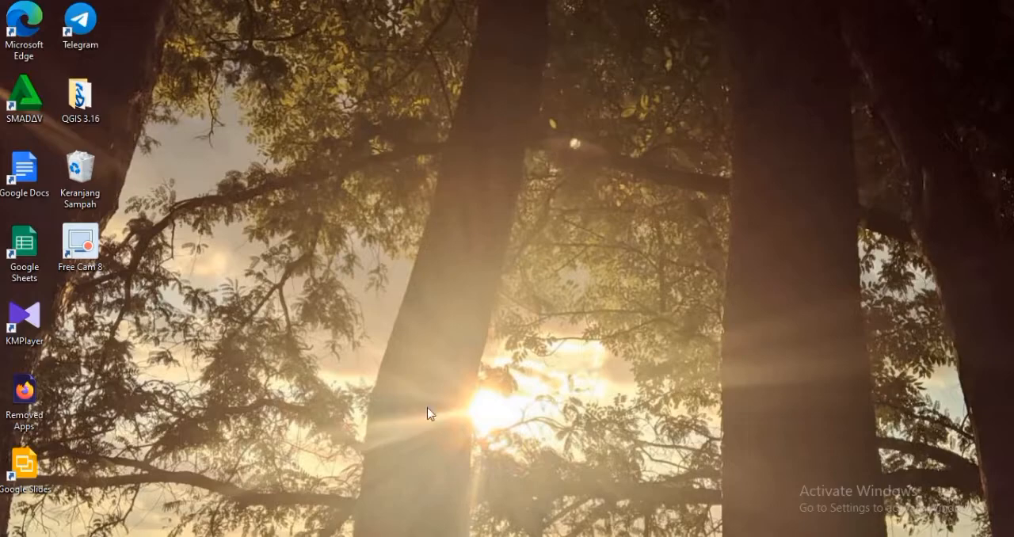
Step: Switch to the "data awal" workbook in Excel and review the earthquake records from the first row to the last
{"action": "mouse_move", "coordinate": [450, 536]}
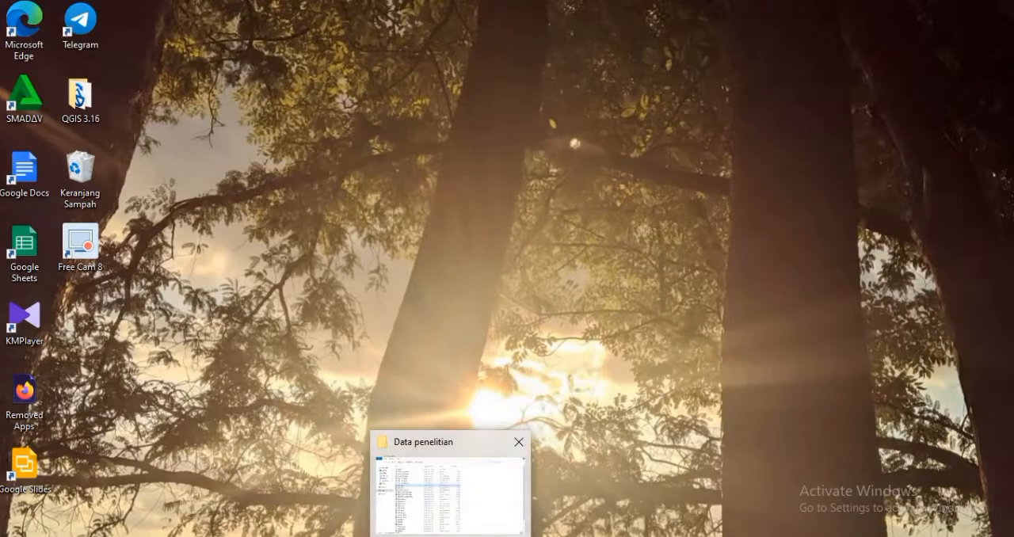
{"action": "mouse_move", "coordinate": [487, 536]}
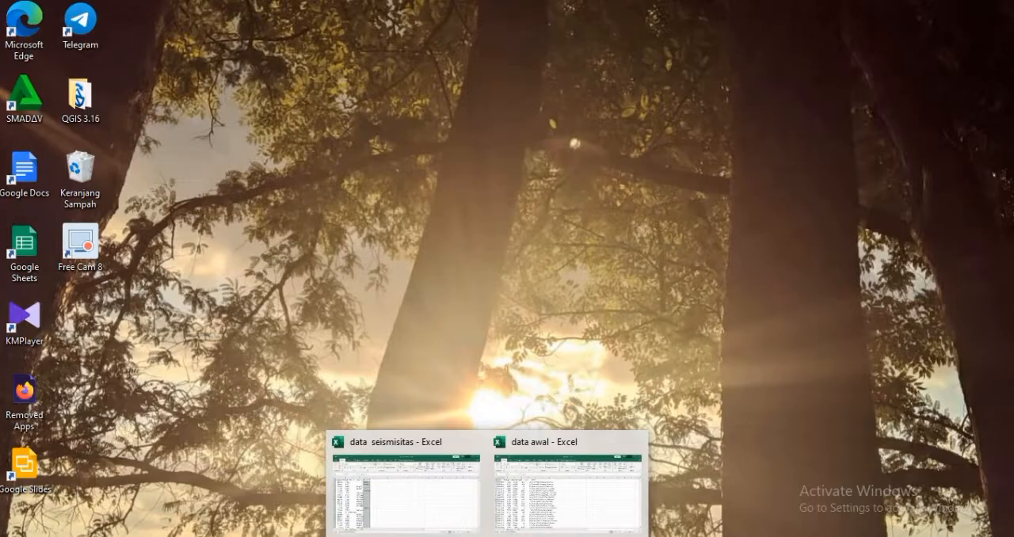
{"action": "left_click", "coordinate": [549, 508]}
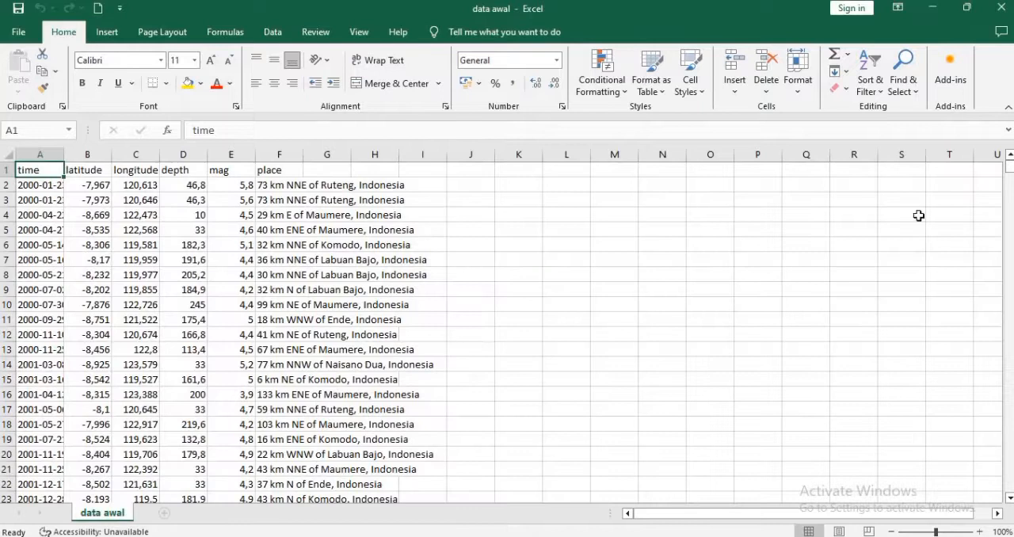
{"action": "left_click_drag", "start_coordinate": [1009, 168], "coordinate": [1010, 522]}
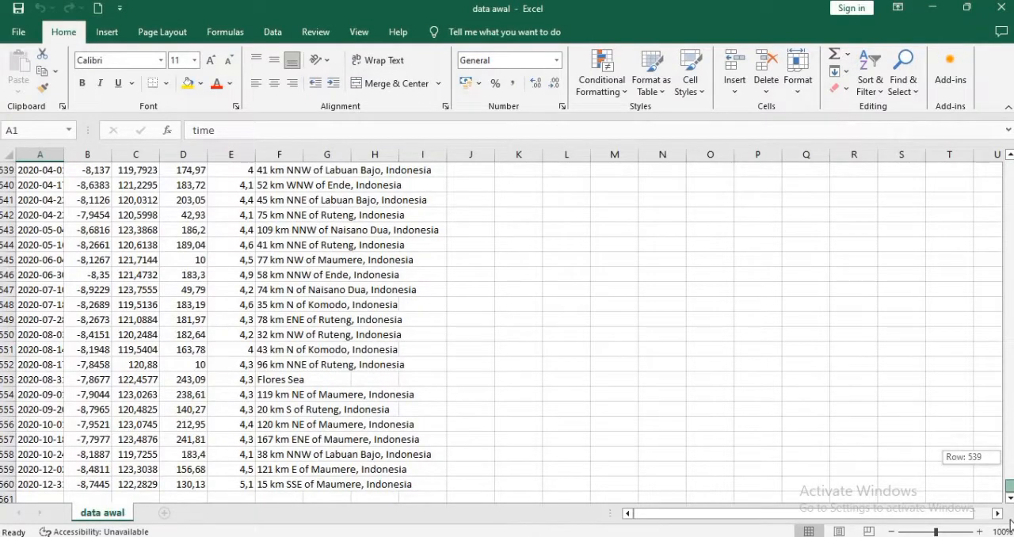
{"action": "left_click_drag", "start_coordinate": [1010, 521], "coordinate": [1011, 164]}
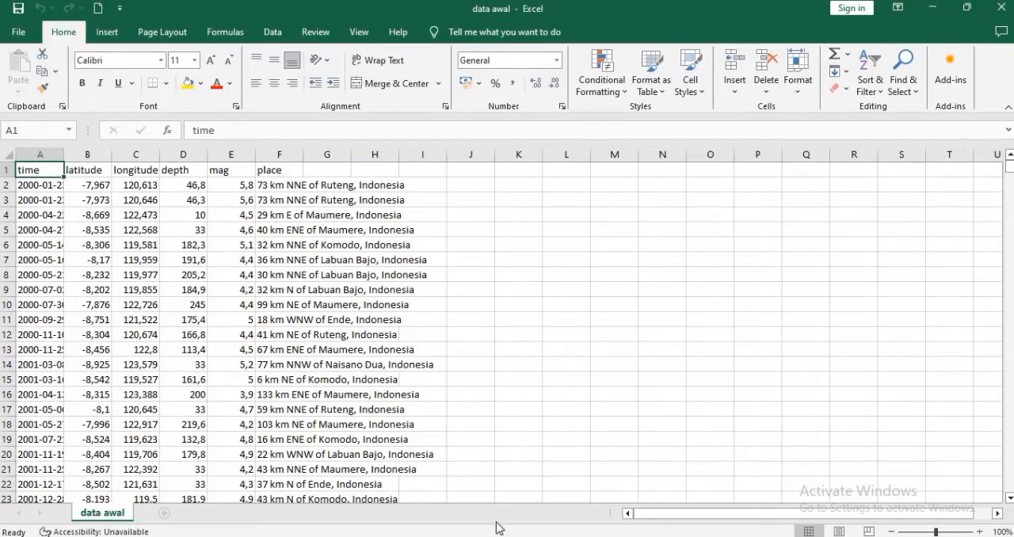
Step: Switch to the "data seismisitas" workbook and examine its coordinate columns and magnitude-class columns with depth categories
{"action": "mouse_move", "coordinate": [488, 536]}
{"action": "left_click", "coordinate": [372, 511]}
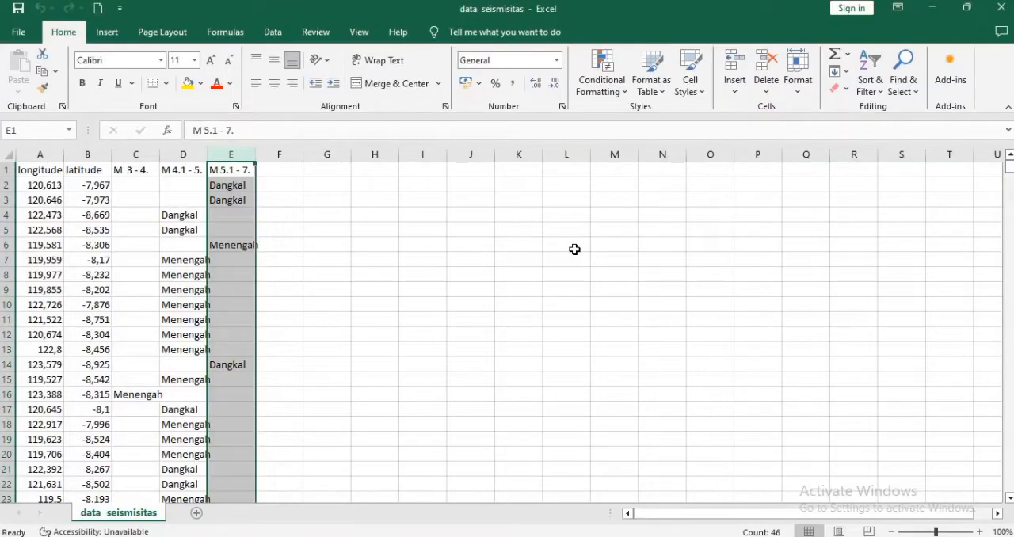
{"action": "left_click", "coordinate": [575, 248]}
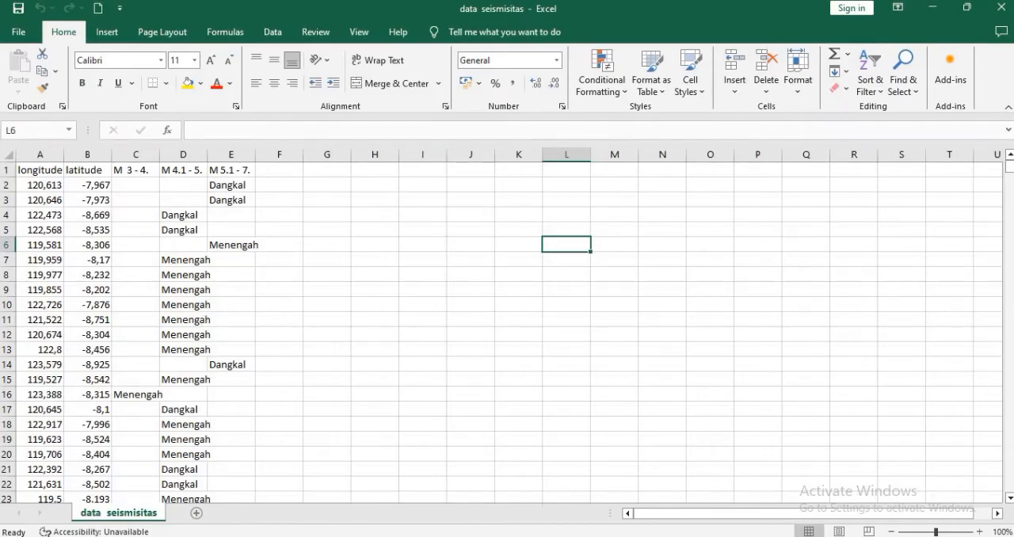
Step: Switch to the seismitas map in ArcMap and remove both data source folders with all their layers from the Layers data frame
{"action": "mouse_move", "coordinate": [341, 536]}
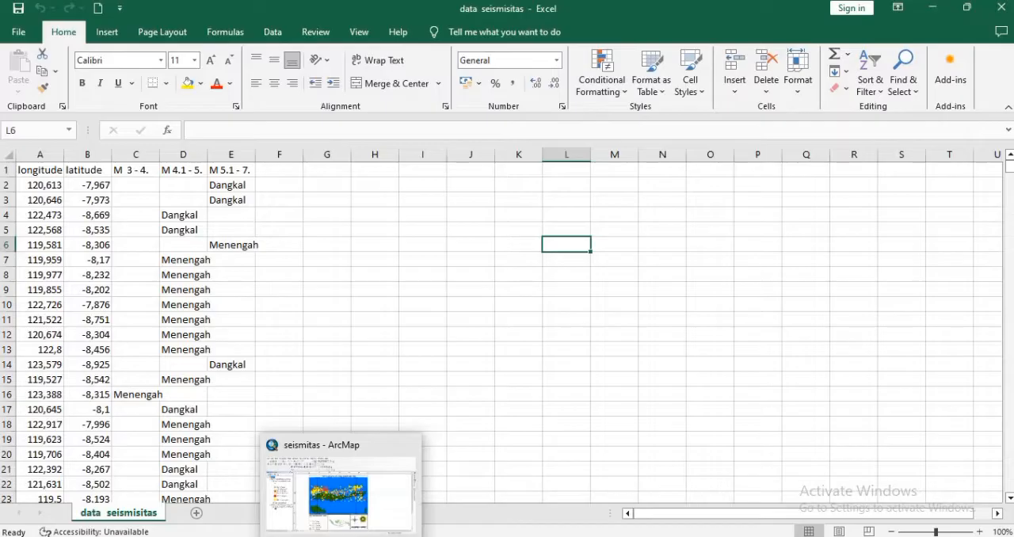
{"action": "left_click", "coordinate": [341, 492]}
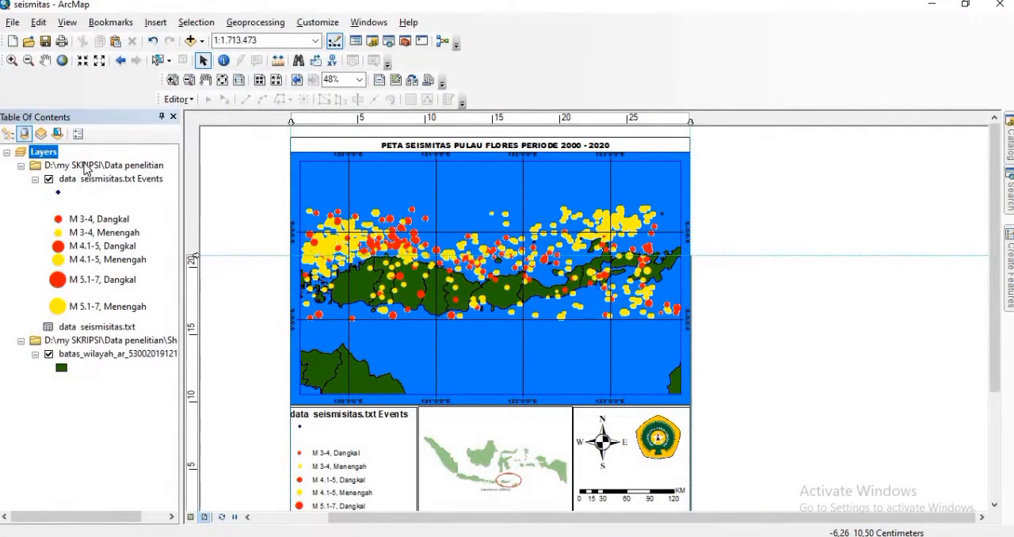
{"action": "left_click", "coordinate": [86, 164]}
{"action": "right_click", "coordinate": [86, 164]}
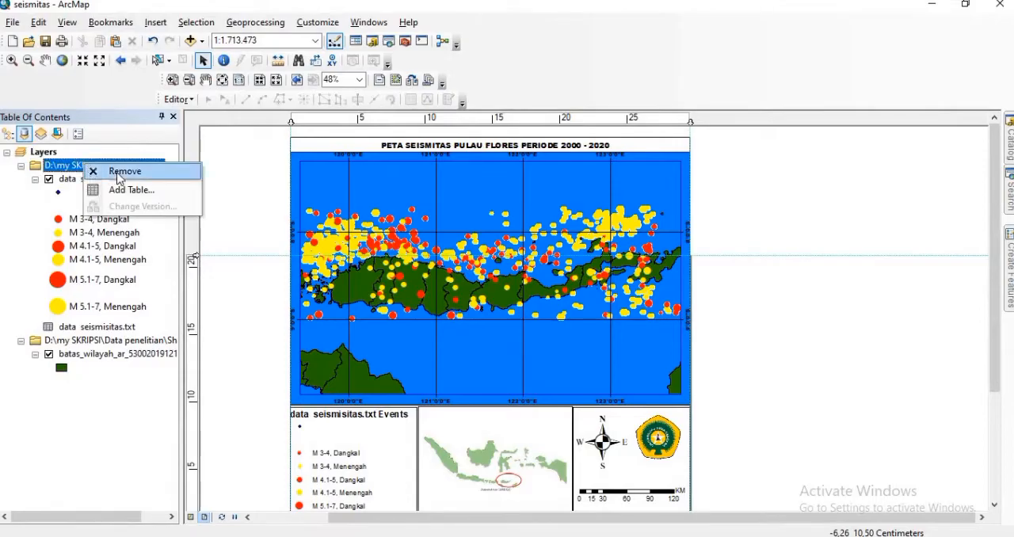
{"action": "left_click", "coordinate": [110, 171]}
{"action": "right_click", "coordinate": [101, 169]}
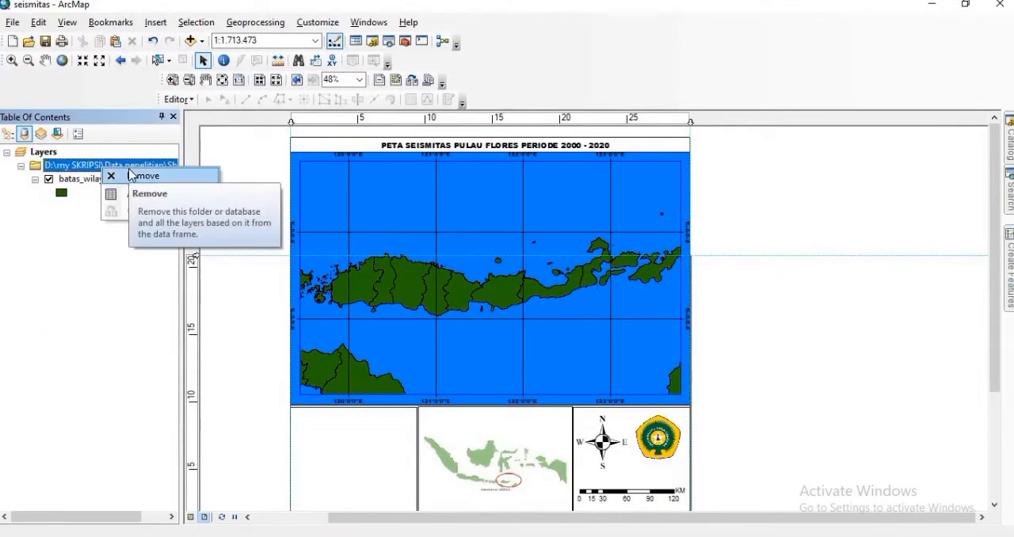
{"action": "left_click", "coordinate": [131, 175]}
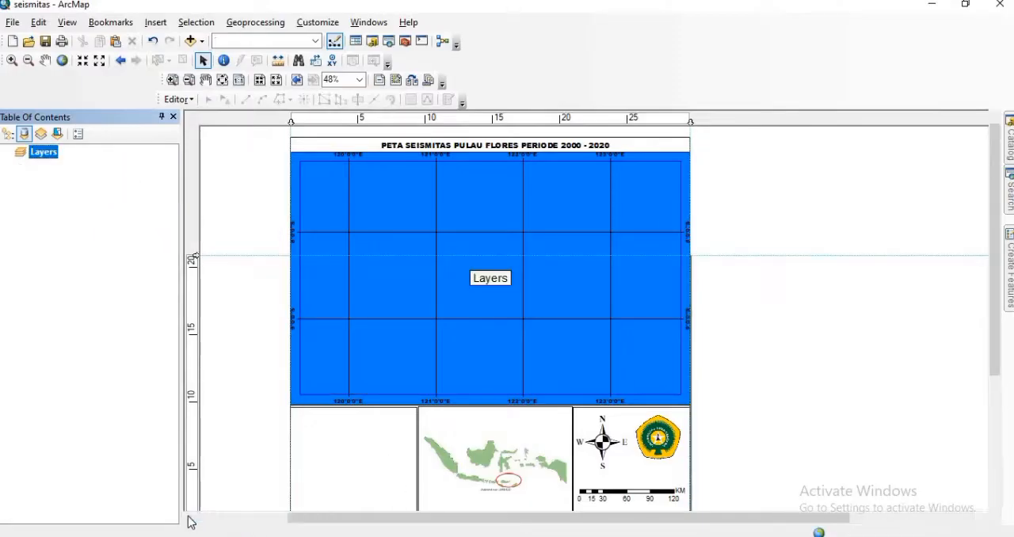
Step: Switch the map to data view and add batas_wilayah_ar_530020191219151241.shp from the Shp NTT folder
{"action": "left_click", "coordinate": [191, 518]}
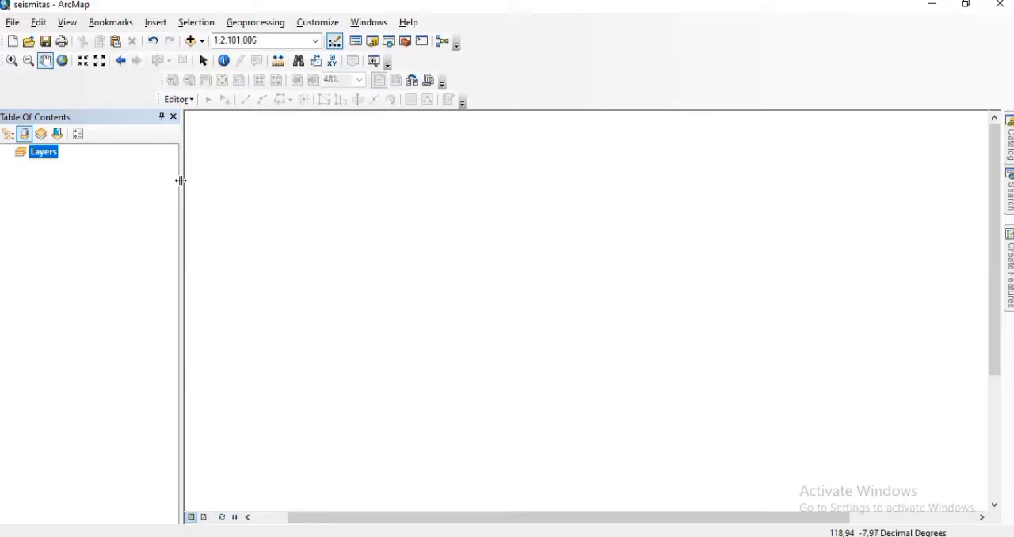
{"action": "left_click", "coordinate": [189, 40]}
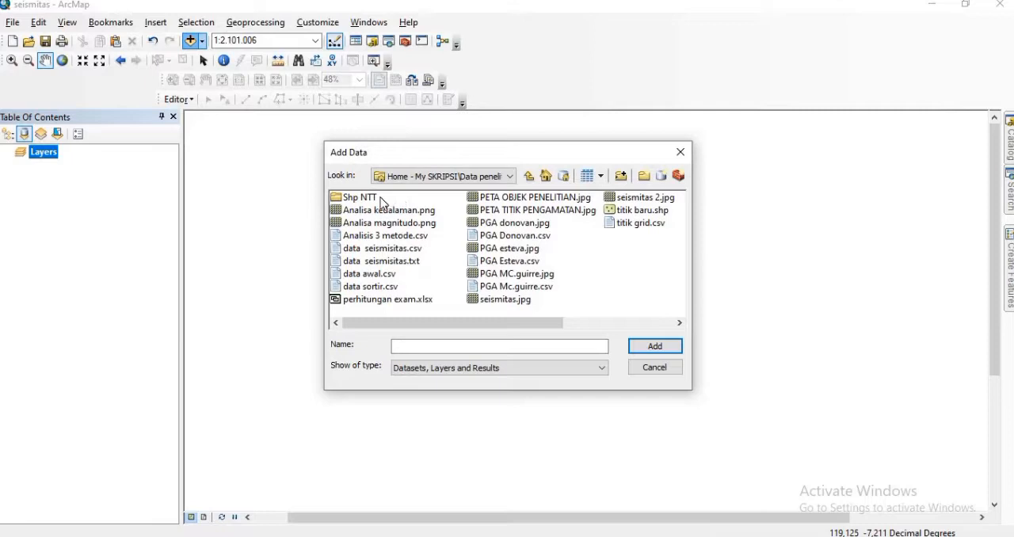
{"action": "double_click", "coordinate": [370, 200]}
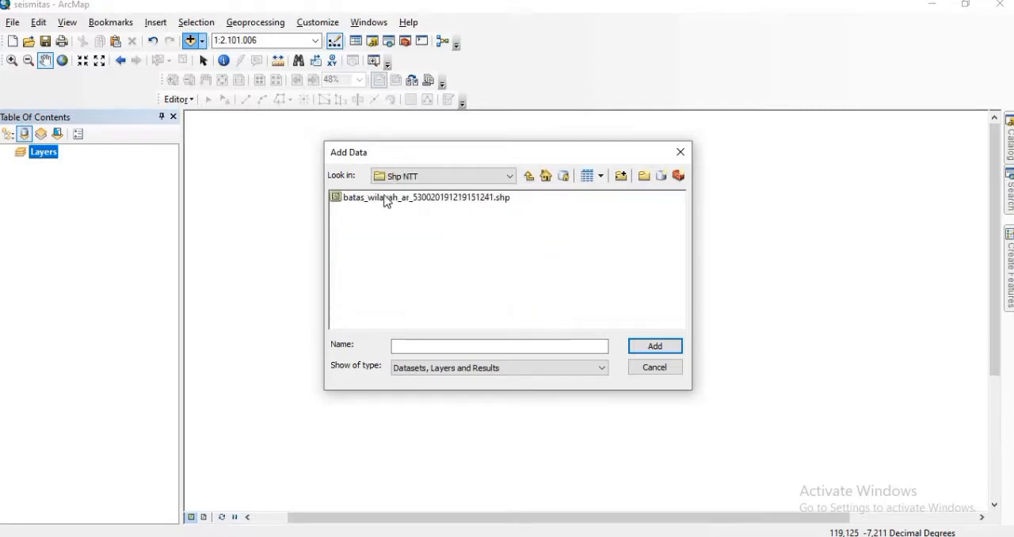
{"action": "left_click", "coordinate": [419, 197]}
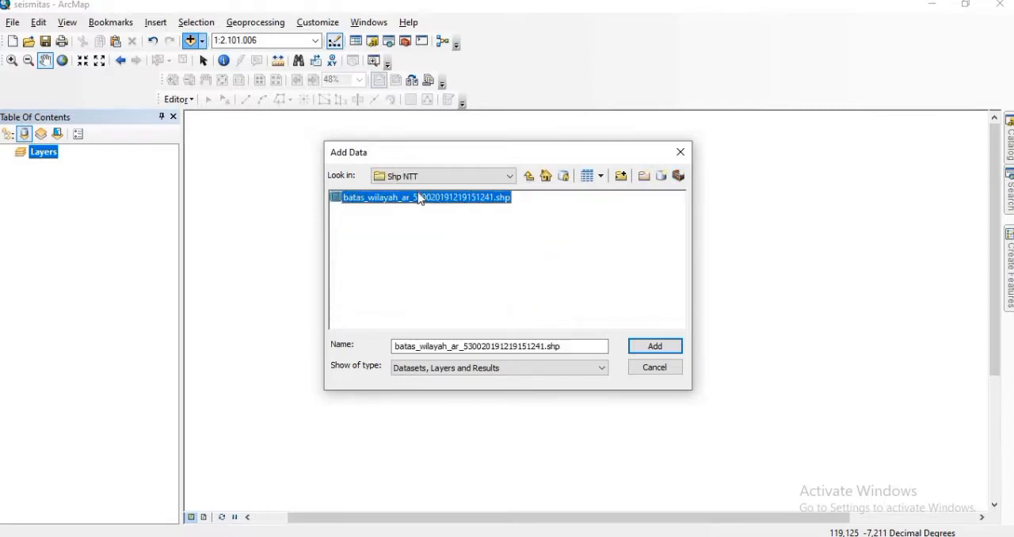
{"action": "left_click", "coordinate": [671, 351]}
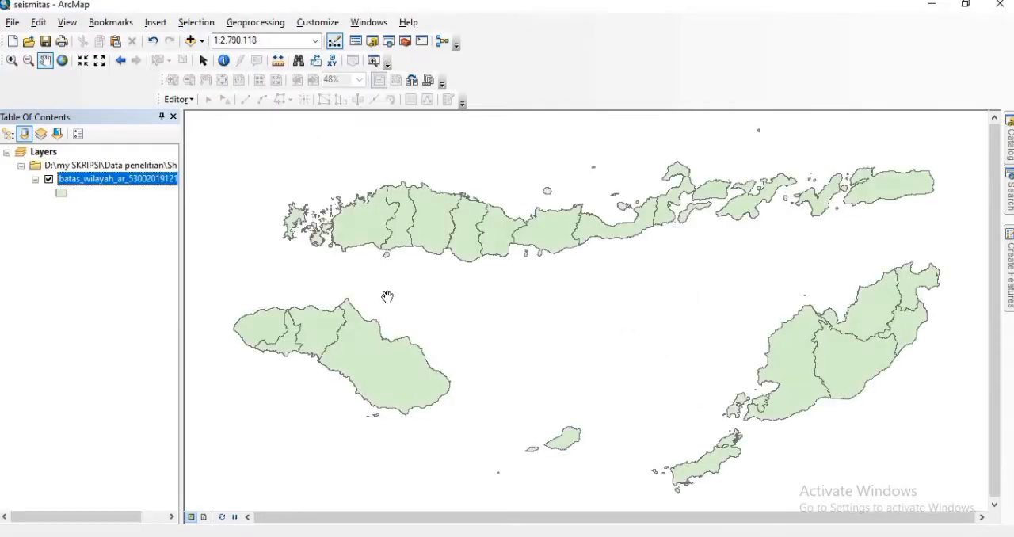
Step: Symbolize the batas_wilayah boundary layer with a dark green fill and a black outline of width 1
{"action": "left_click", "coordinate": [62, 193]}
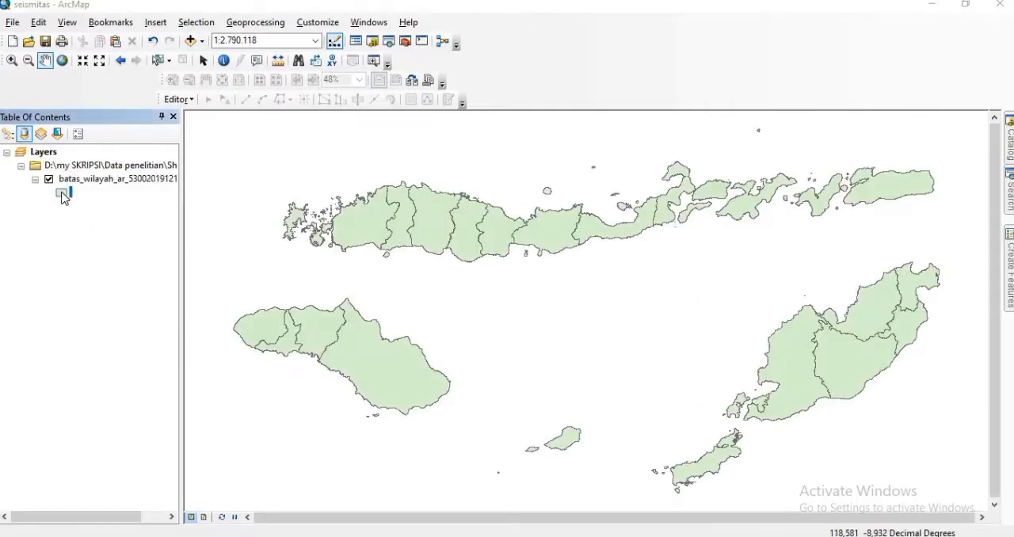
{"action": "left_click", "coordinate": [667, 221]}
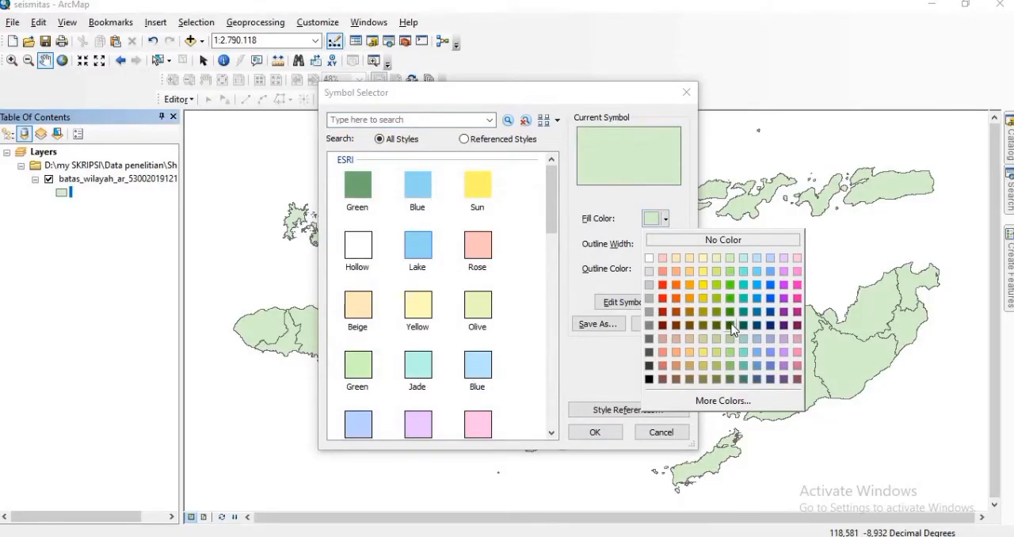
{"action": "left_click", "coordinate": [730, 325]}
{"action": "left_click", "coordinate": [677, 241]}
{"action": "left_click", "coordinate": [666, 270]}
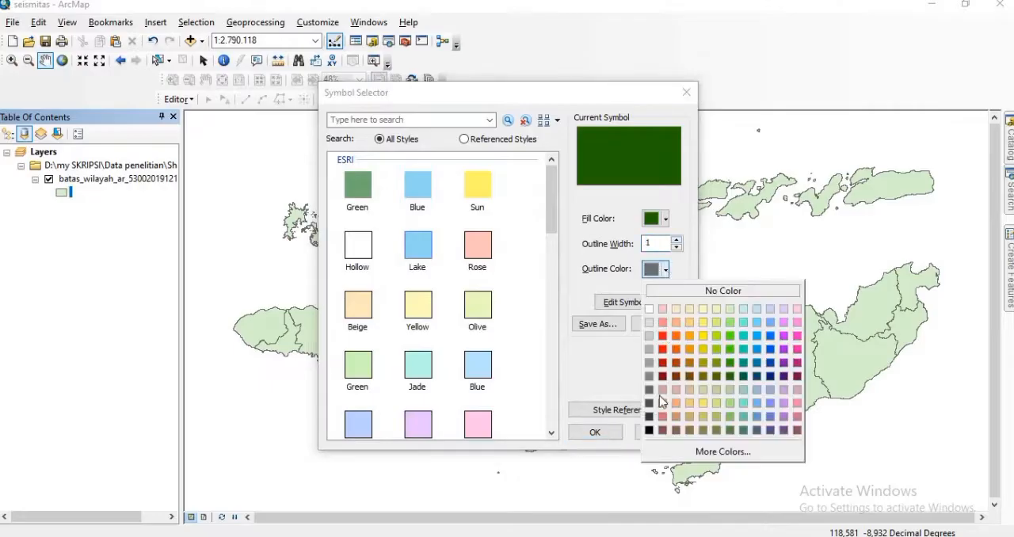
{"action": "left_click", "coordinate": [650, 432]}
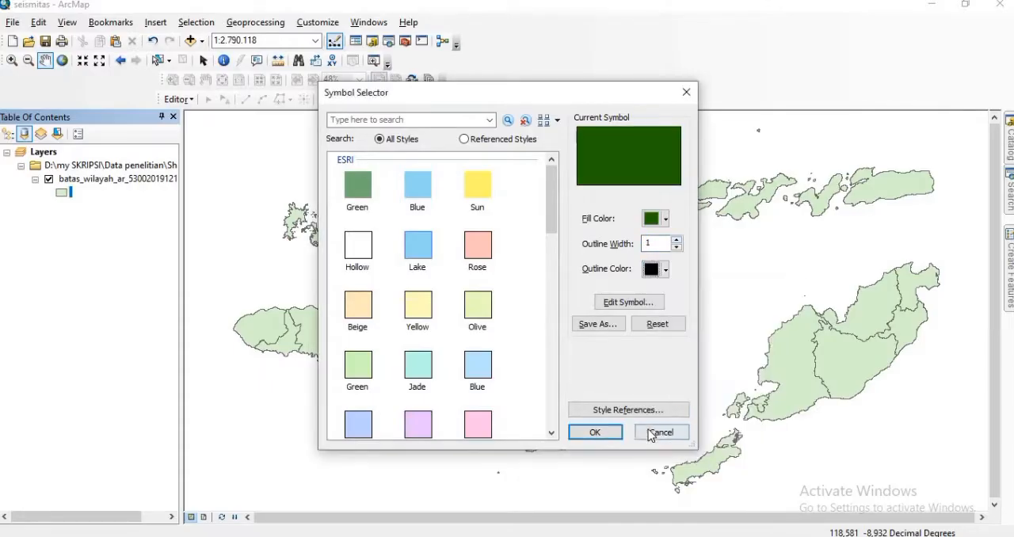
{"action": "left_click", "coordinate": [595, 433]}
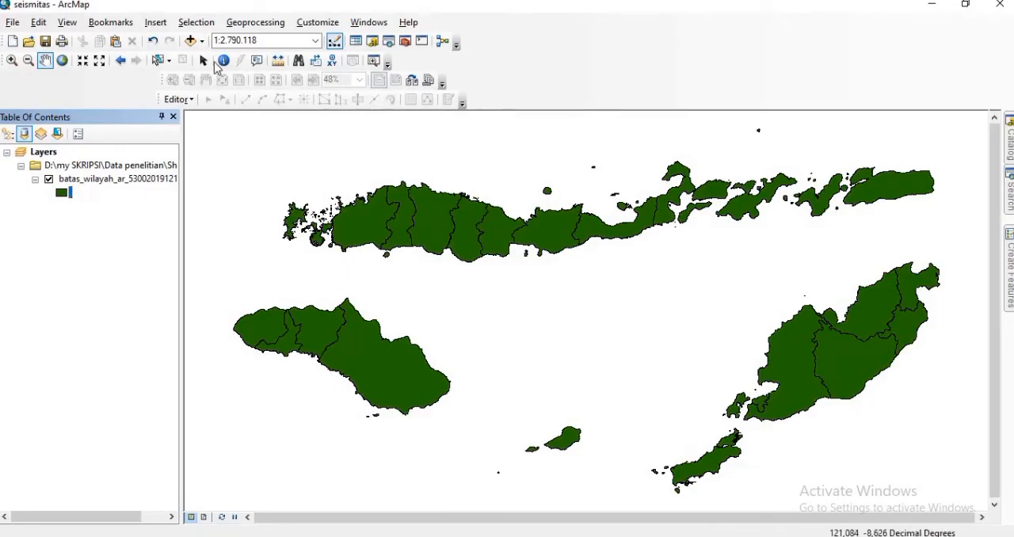
Step: Add the table "data seismisitas.txt" from the Data penelitian folder to the map
{"action": "left_click", "coordinate": [197, 42]}
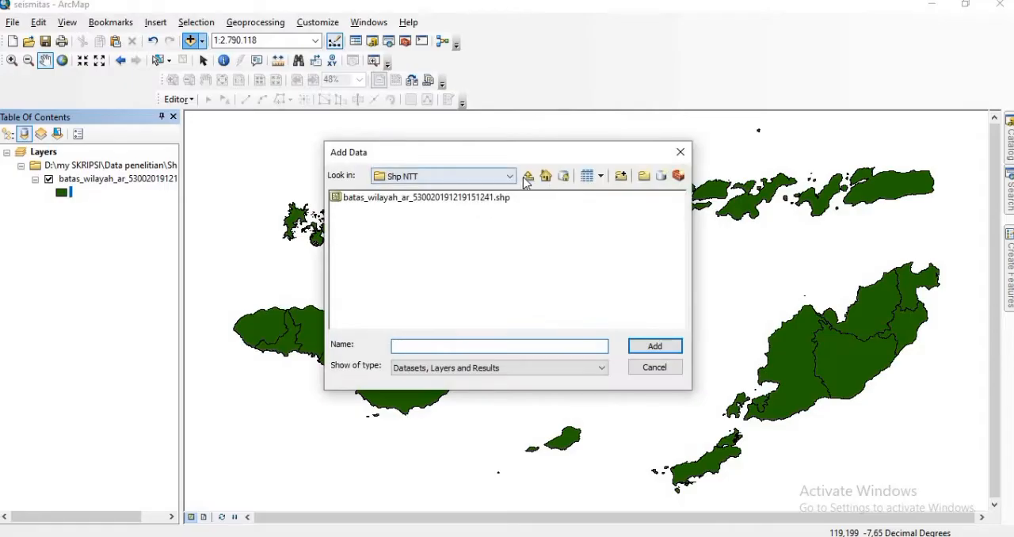
{"action": "left_click", "coordinate": [528, 177]}
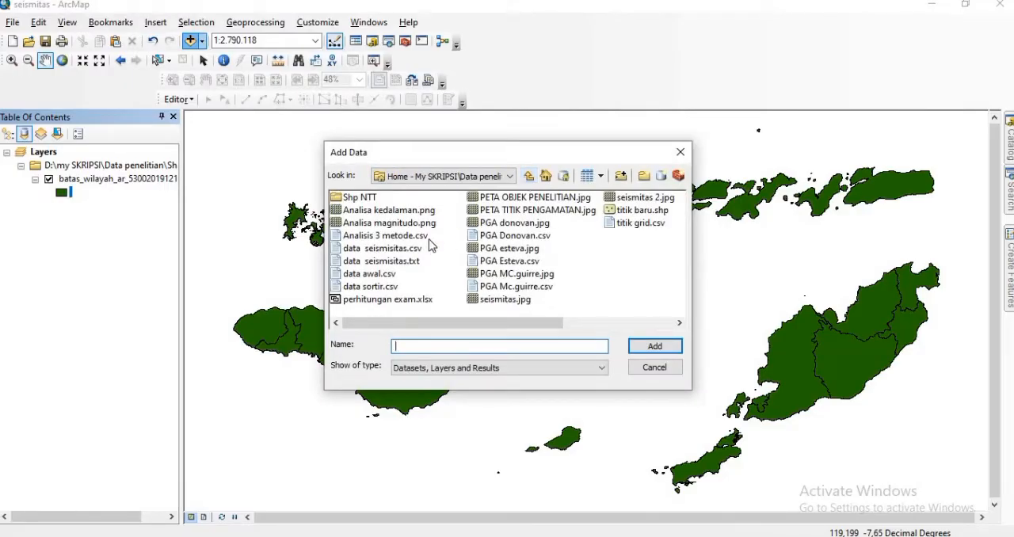
{"action": "left_click", "coordinate": [405, 262]}
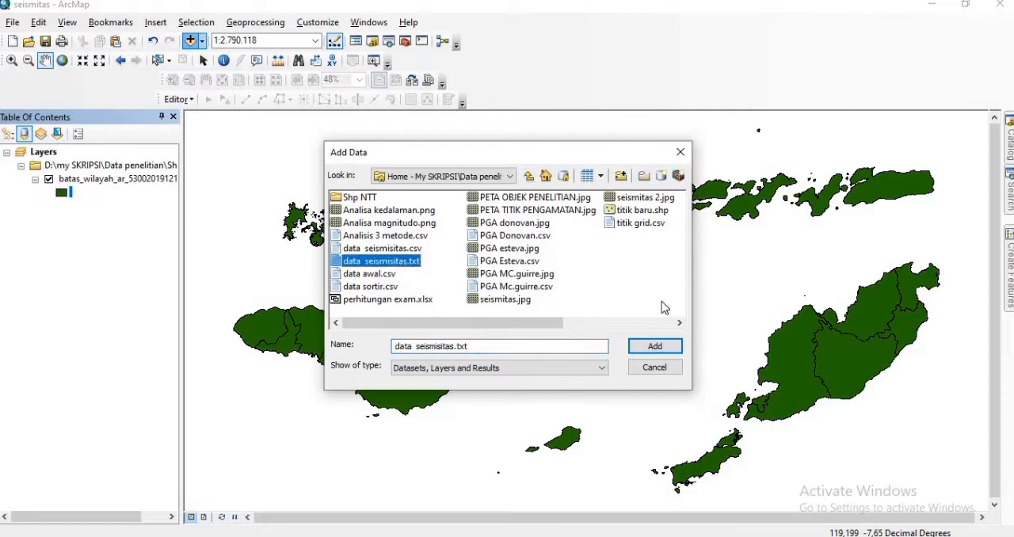
{"action": "left_click", "coordinate": [656, 346]}
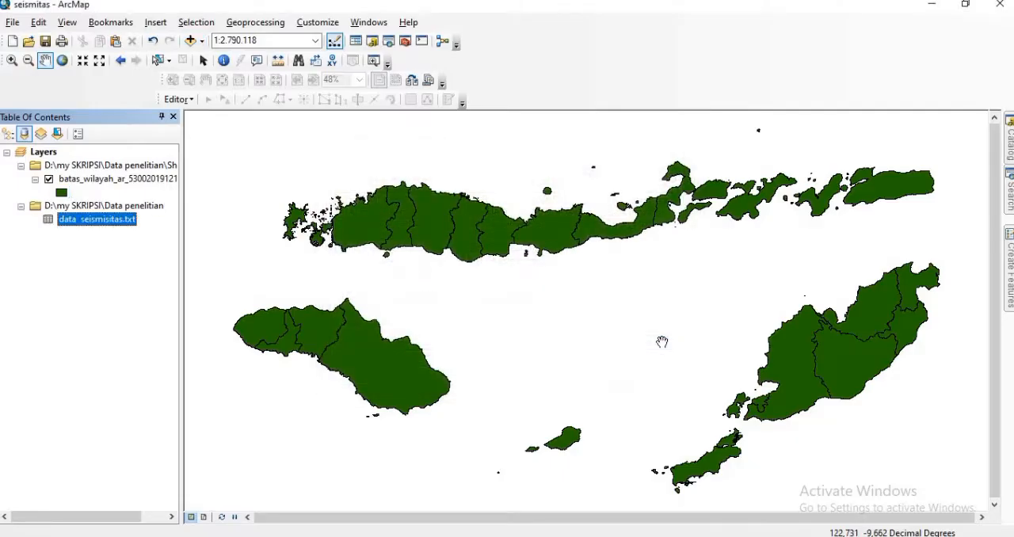
Step: Display the seismicity table as XY data with longitude as the X field and latitude as the Y field
{"action": "right_click", "coordinate": [125, 226]}
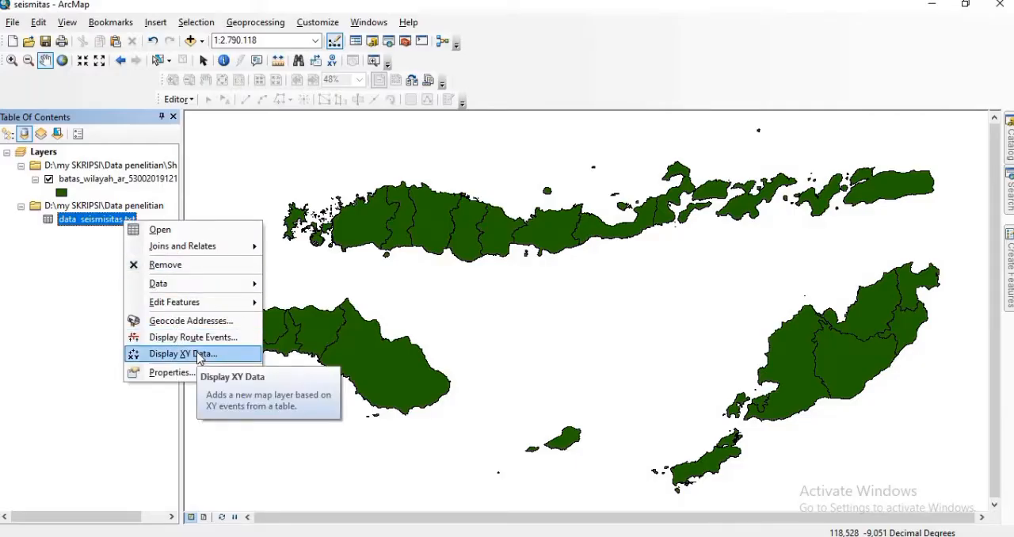
{"action": "left_click", "coordinate": [198, 354]}
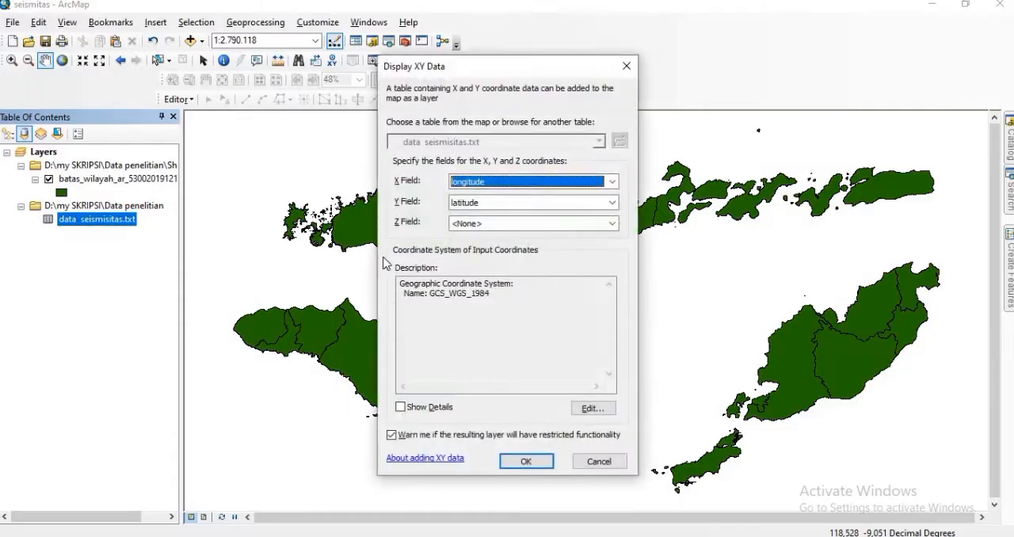
{"action": "left_click", "coordinate": [613, 181]}
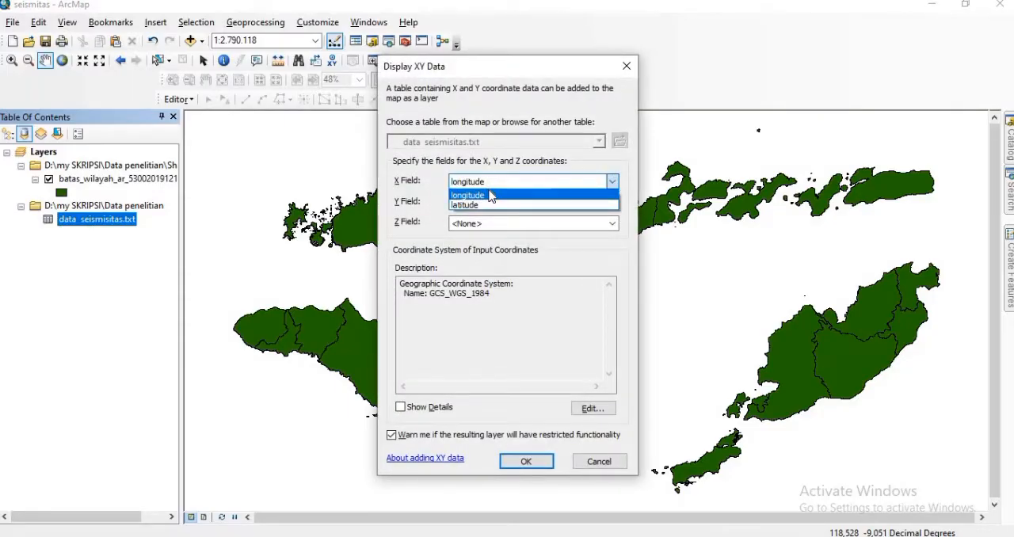
{"action": "left_click", "coordinate": [511, 196]}
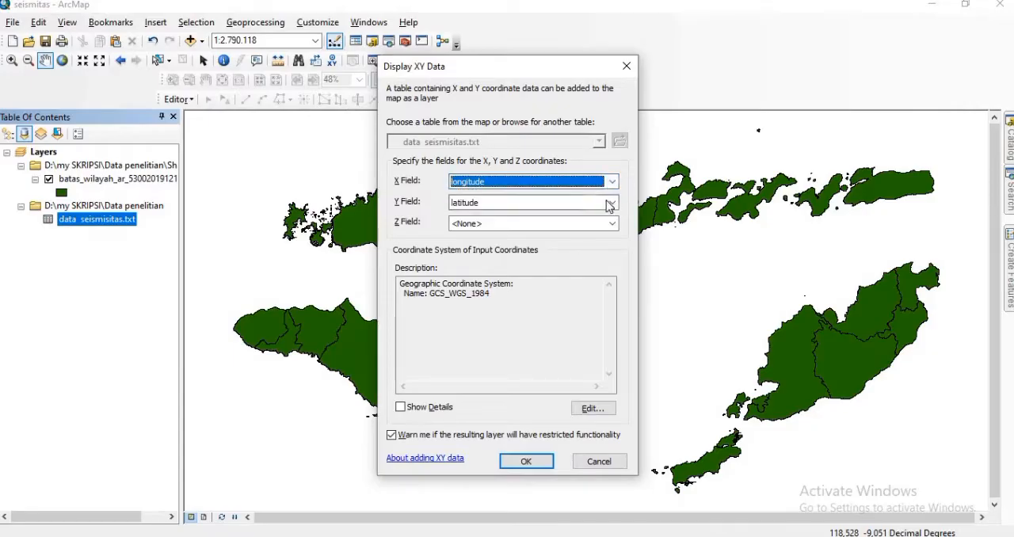
{"action": "left_click", "coordinate": [611, 202]}
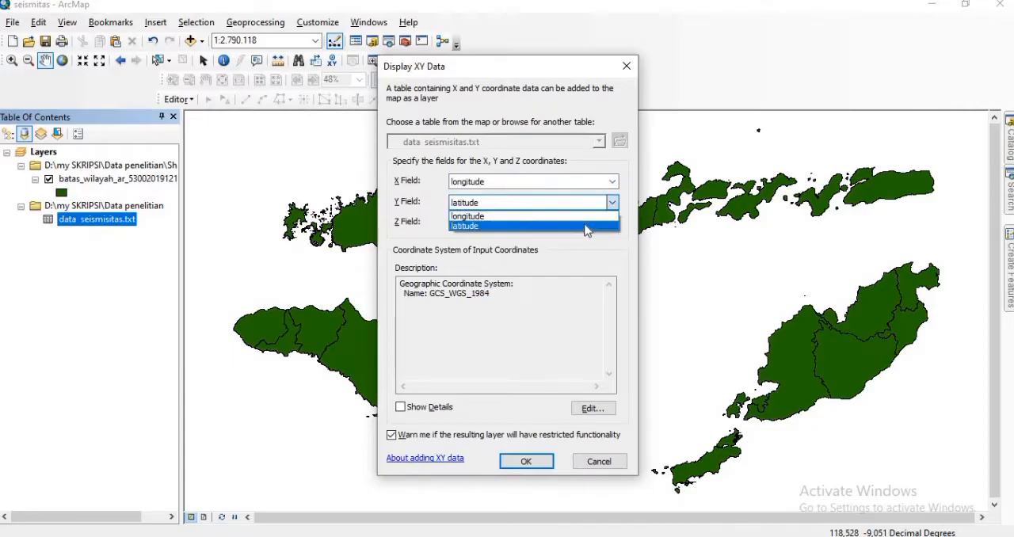
{"action": "left_click", "coordinate": [586, 227]}
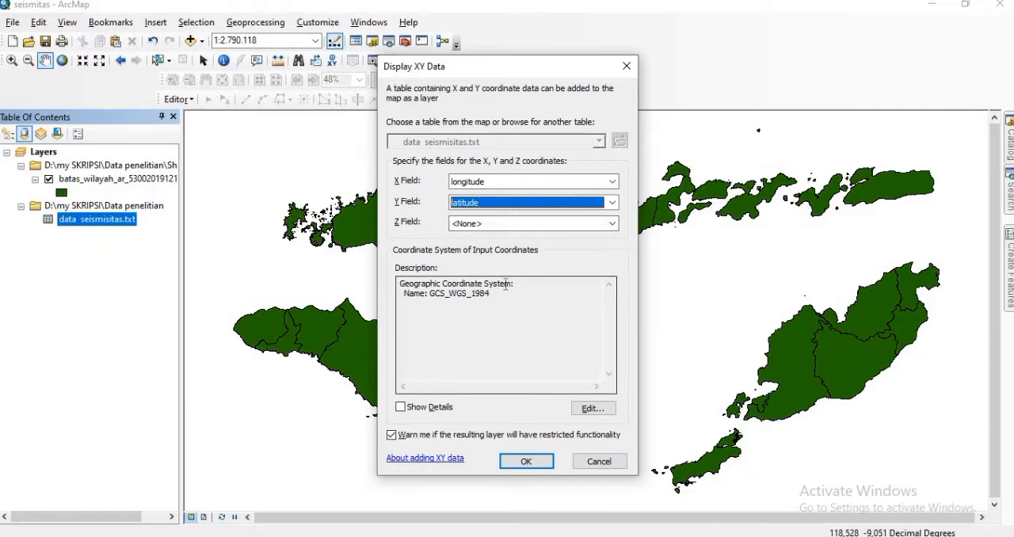
{"action": "left_click", "coordinate": [528, 463]}
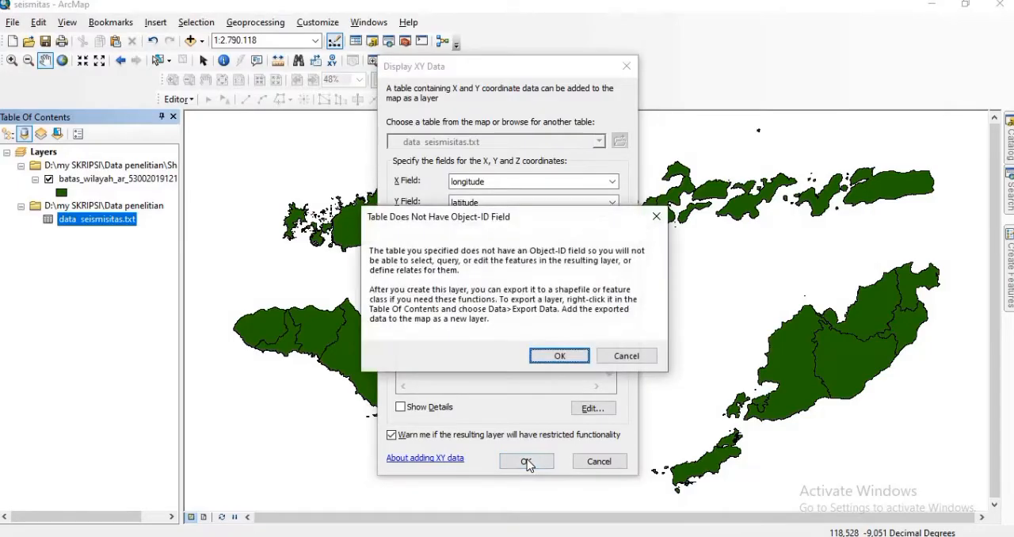
{"action": "left_click", "coordinate": [559, 356]}
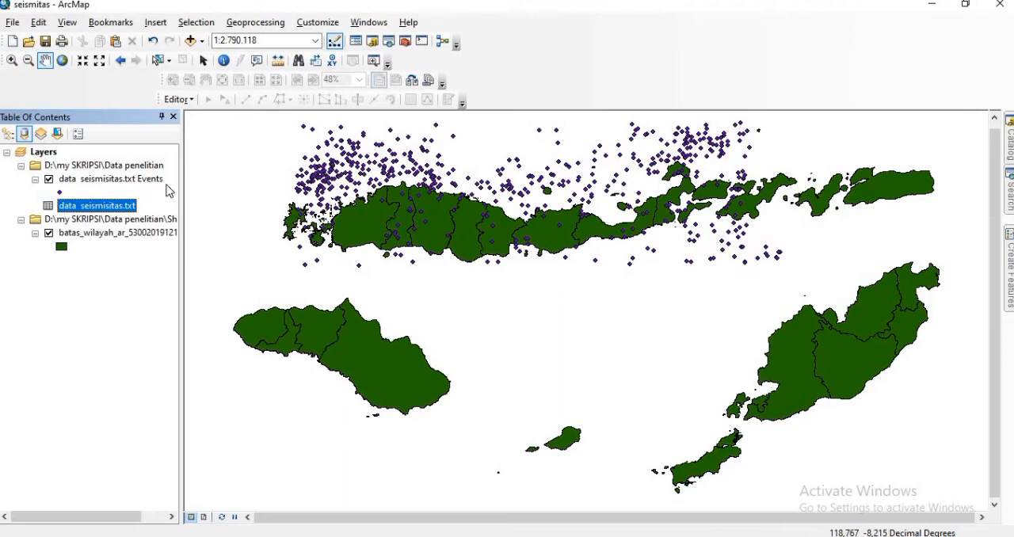
Step: Classify the seismicity events layer by unique values of the fields M 3-4, M 4.1-5 and M 5.1-7, adding all values
{"action": "right_click", "coordinate": [80, 181]}
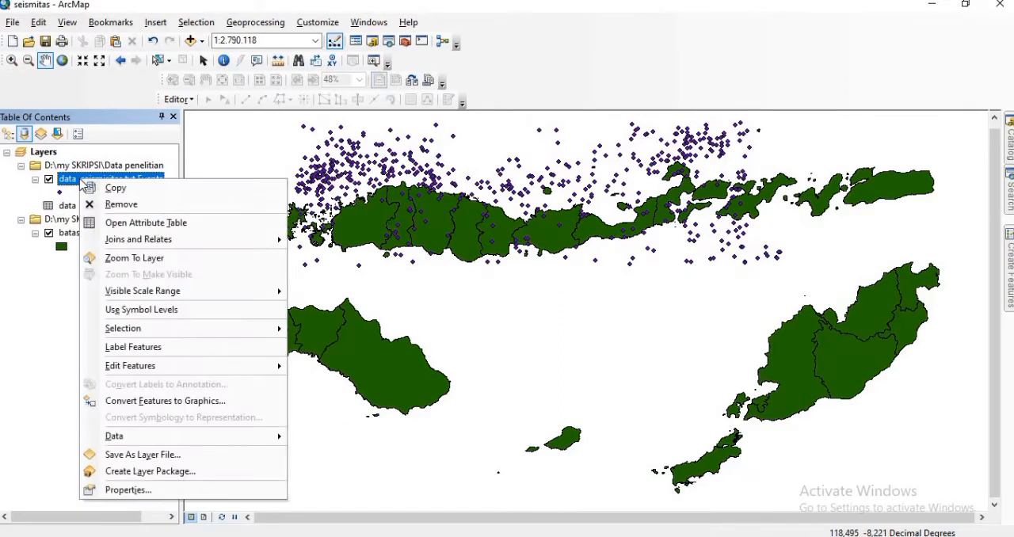
{"action": "left_click", "coordinate": [138, 491]}
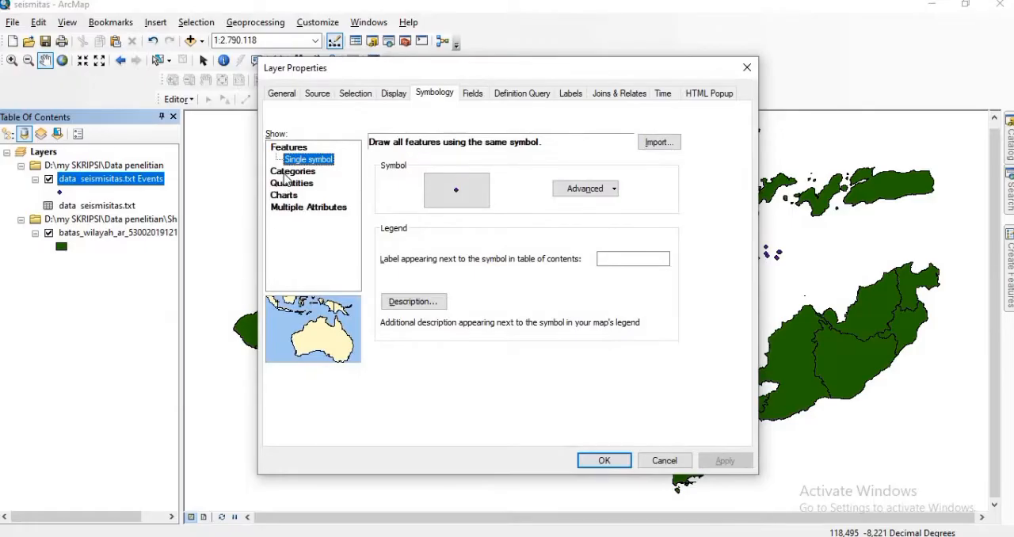
{"action": "left_click", "coordinate": [285, 173]}
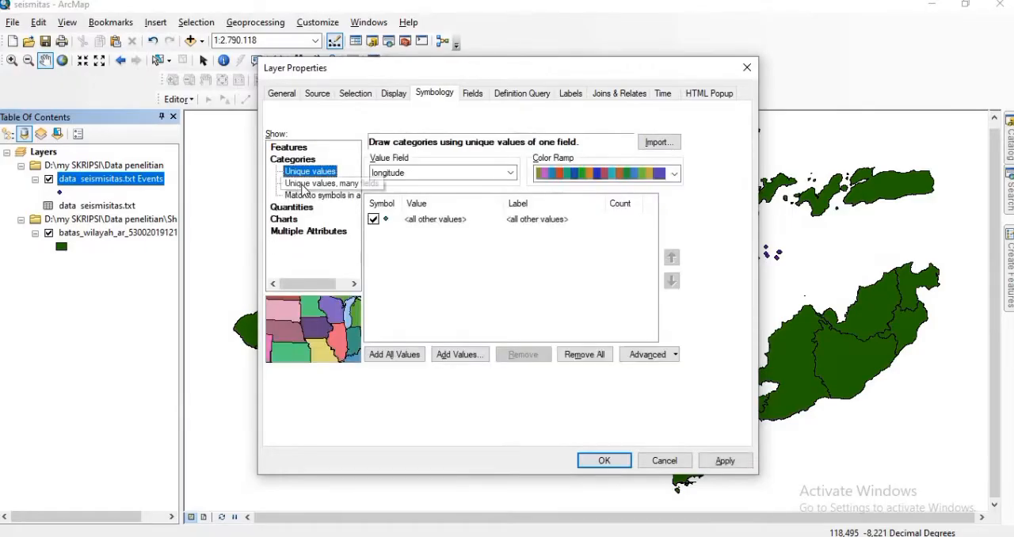
{"action": "left_click", "coordinate": [302, 190]}
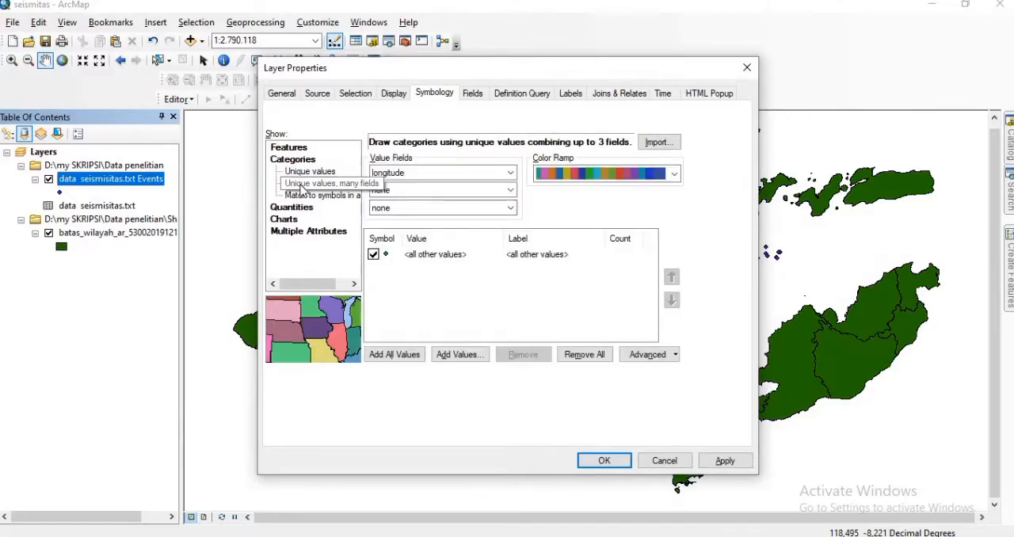
{"action": "left_click", "coordinate": [511, 173]}
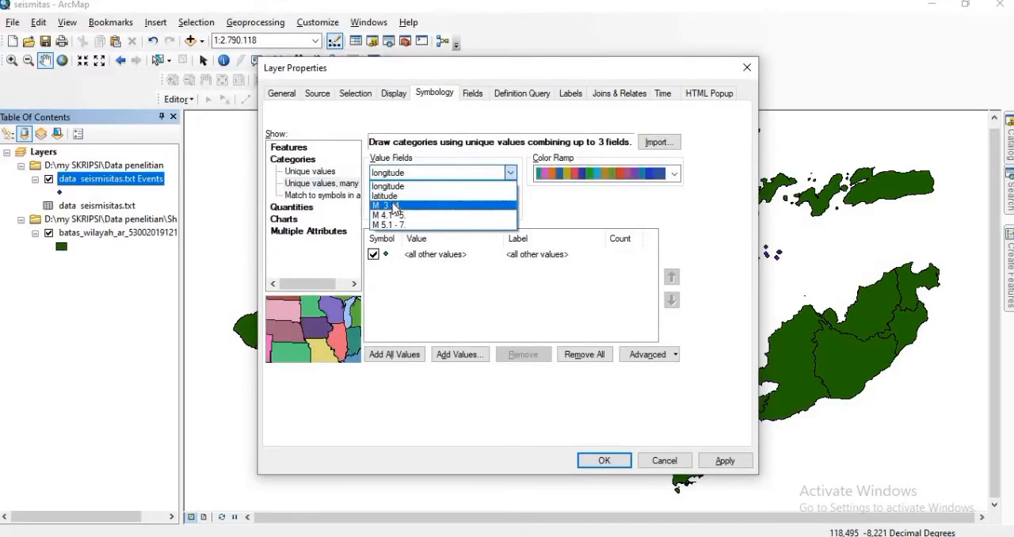
{"action": "left_click", "coordinate": [393, 205]}
{"action": "left_click", "coordinate": [513, 191]}
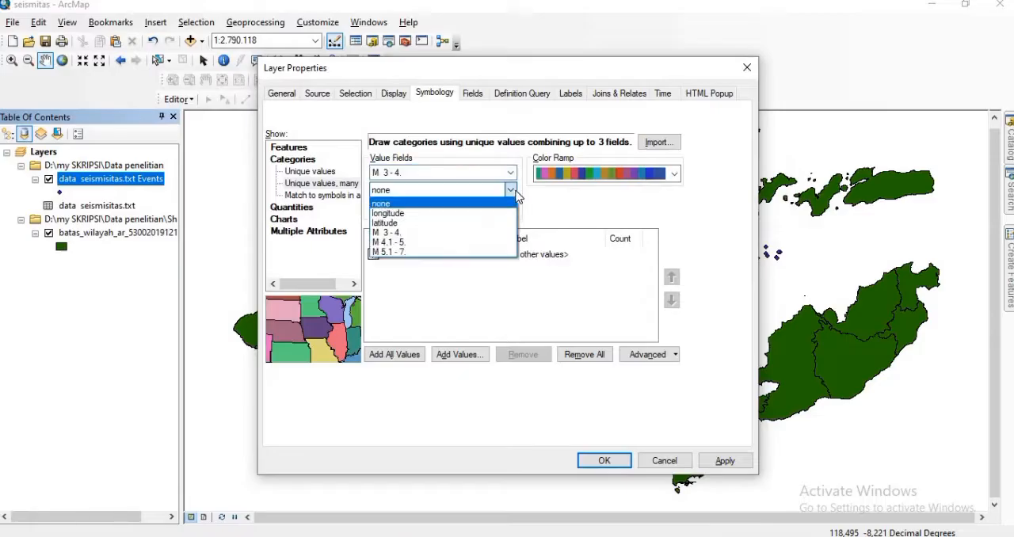
{"action": "left_click", "coordinate": [400, 241]}
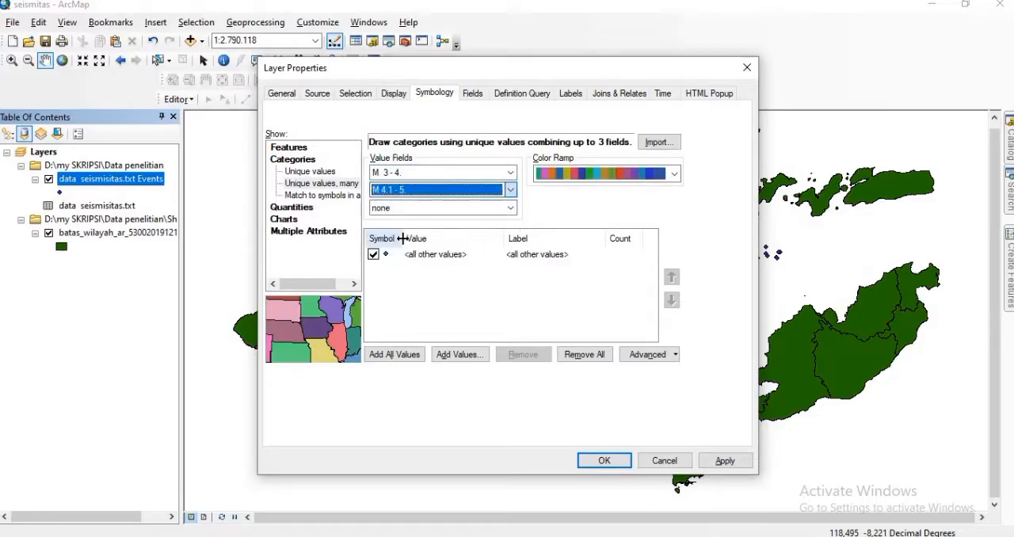
{"action": "left_click", "coordinate": [510, 206]}
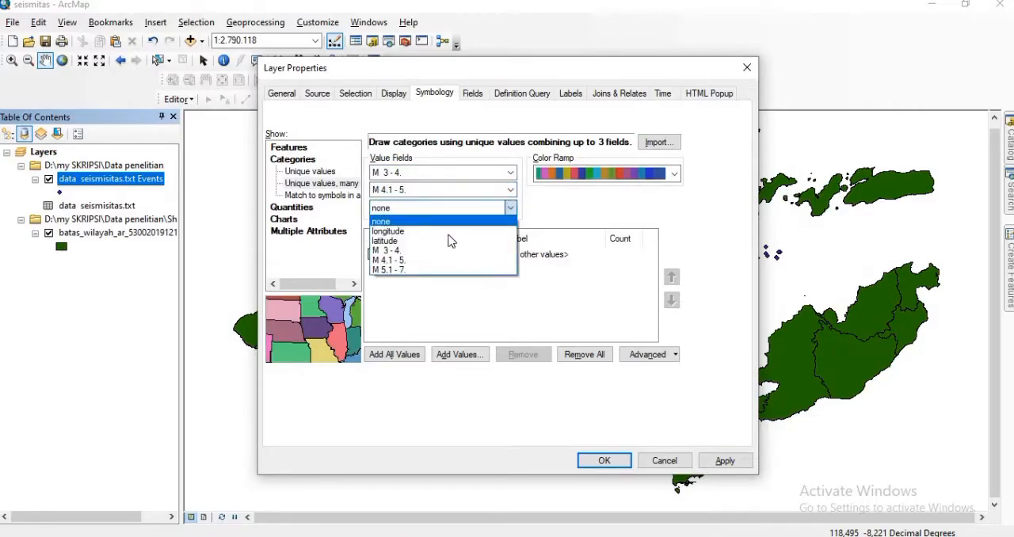
{"action": "left_click", "coordinate": [387, 270]}
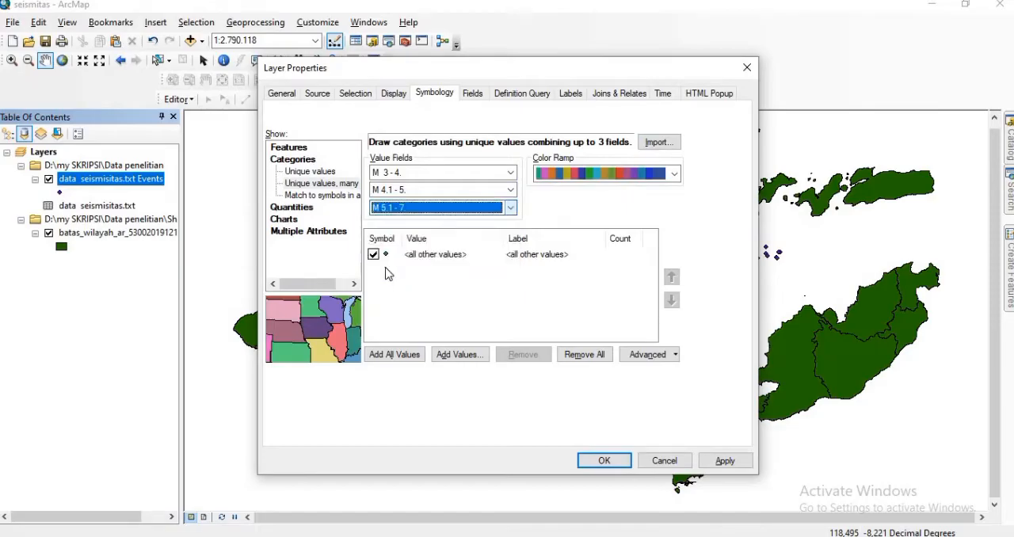
{"action": "left_click", "coordinate": [405, 358]}
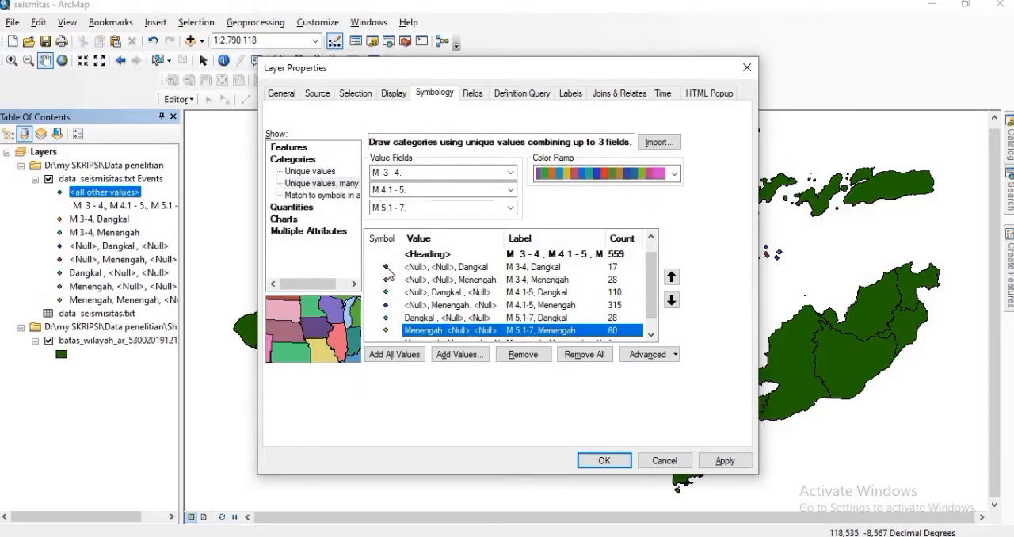
Step: Symbolize the M 4.1-5 Dangkal class with a red Circle 1 marker of size 7 and apply the layer symbology
{"action": "double_click", "coordinate": [387, 268]}
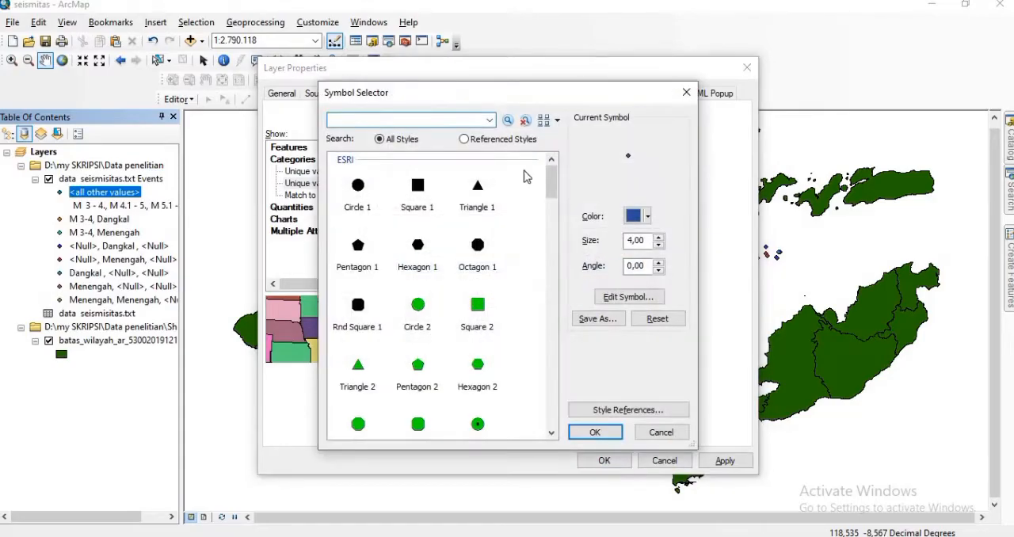
{"action": "left_click", "coordinate": [358, 187]}
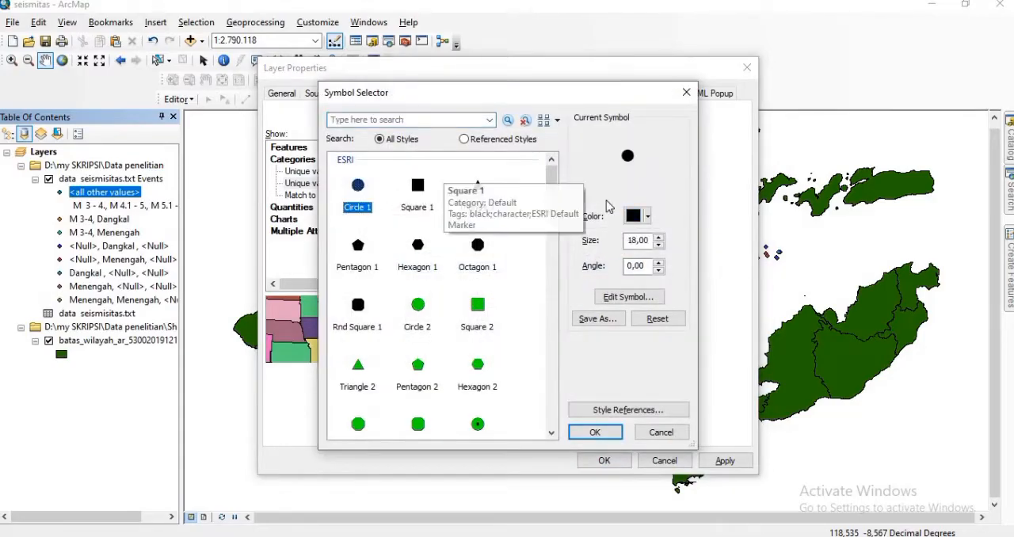
{"action": "left_click", "coordinate": [648, 217]}
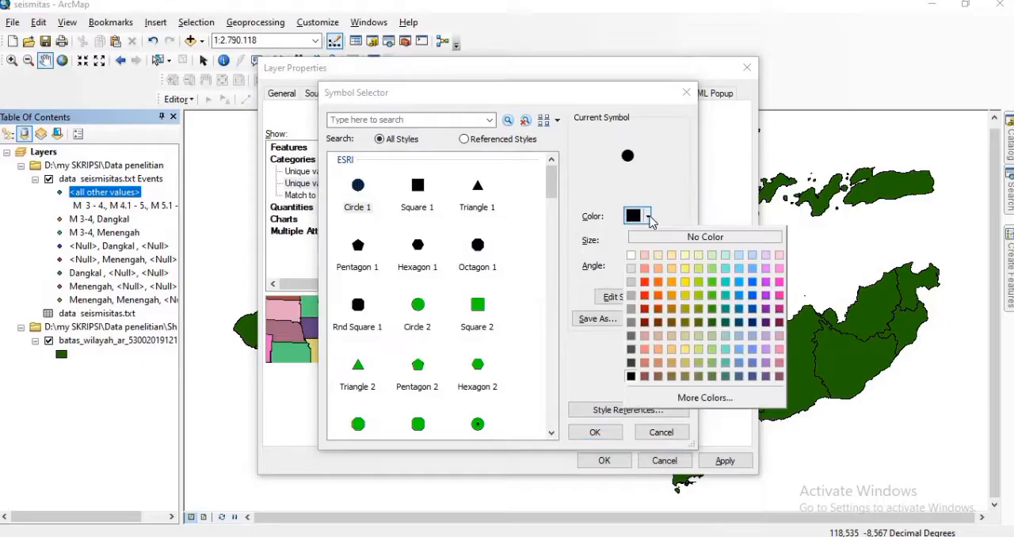
{"action": "left_click", "coordinate": [646, 283]}
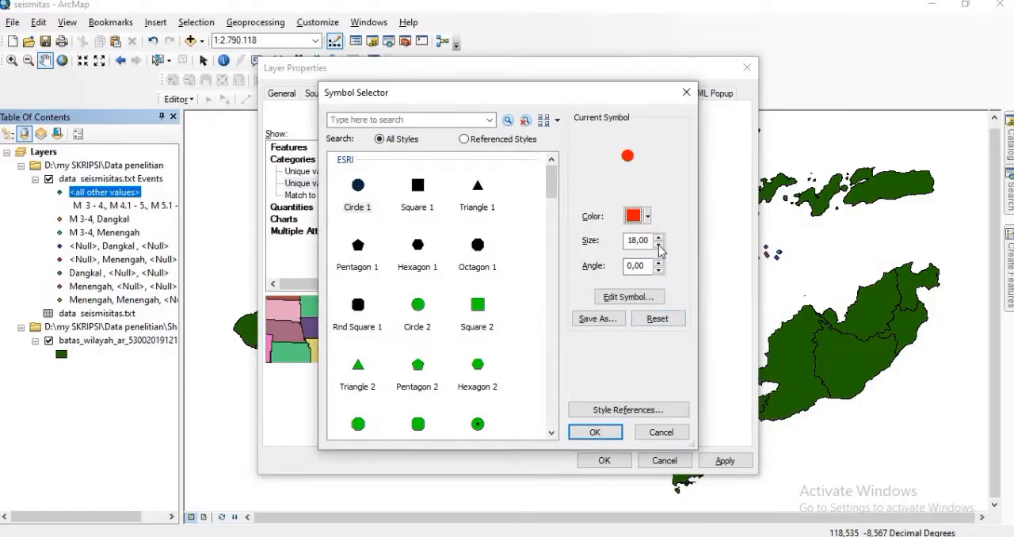
{"action": "left_click", "coordinate": [659, 250]}
{"action": "left_click", "coordinate": [659, 250]}
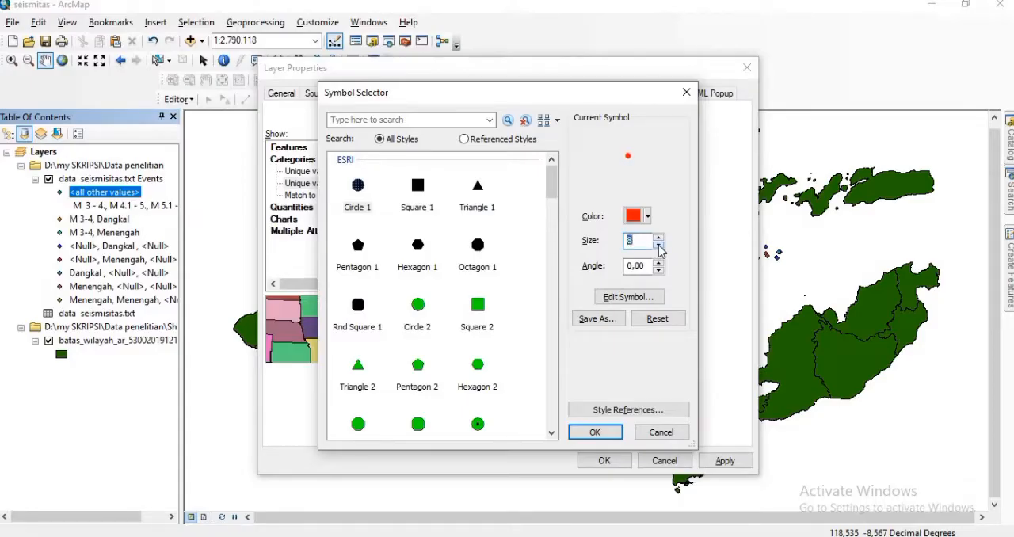
{"action": "left_click", "coordinate": [659, 249]}
{"action": "left_click", "coordinate": [592, 434]}
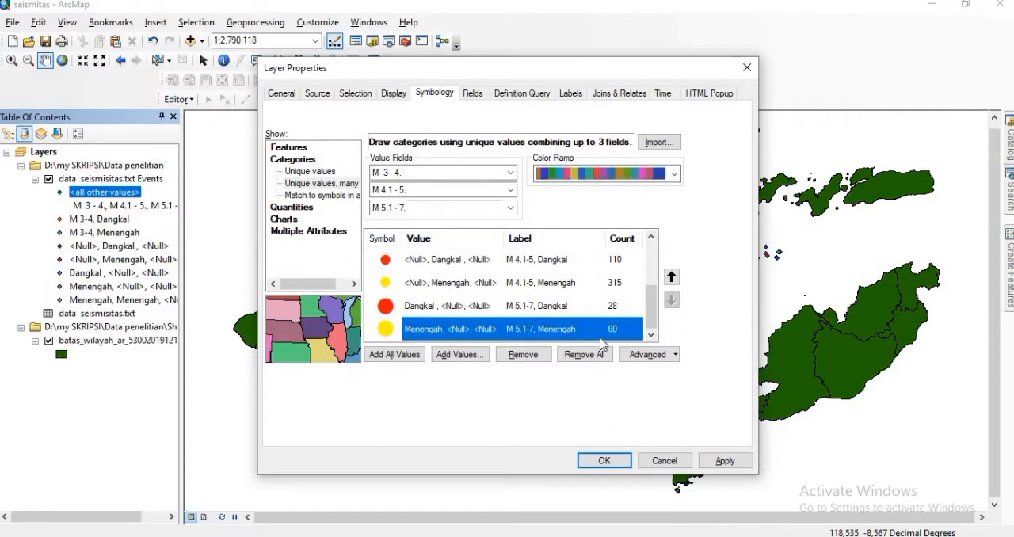
{"action": "left_click", "coordinate": [607, 461]}
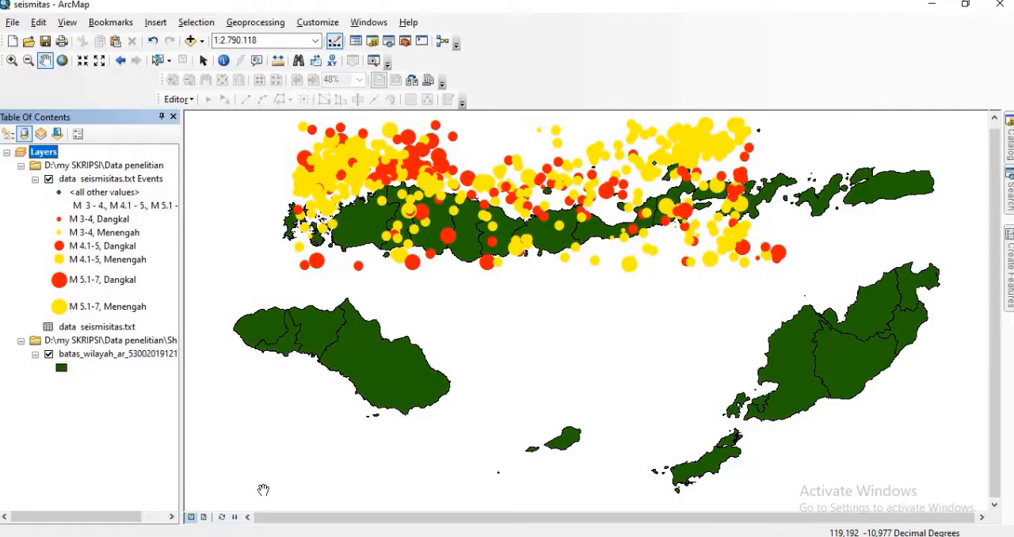
Step: Switch to layout view and zoom the main map frame in on Flores Island and its earthquake points
{"action": "left_click", "coordinate": [204, 518]}
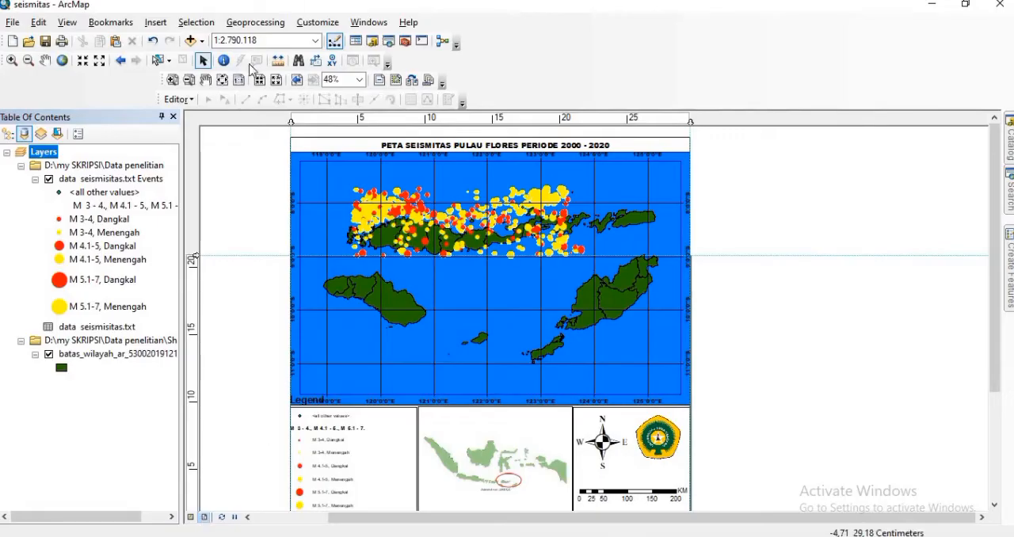
{"action": "left_click", "coordinate": [12, 61]}
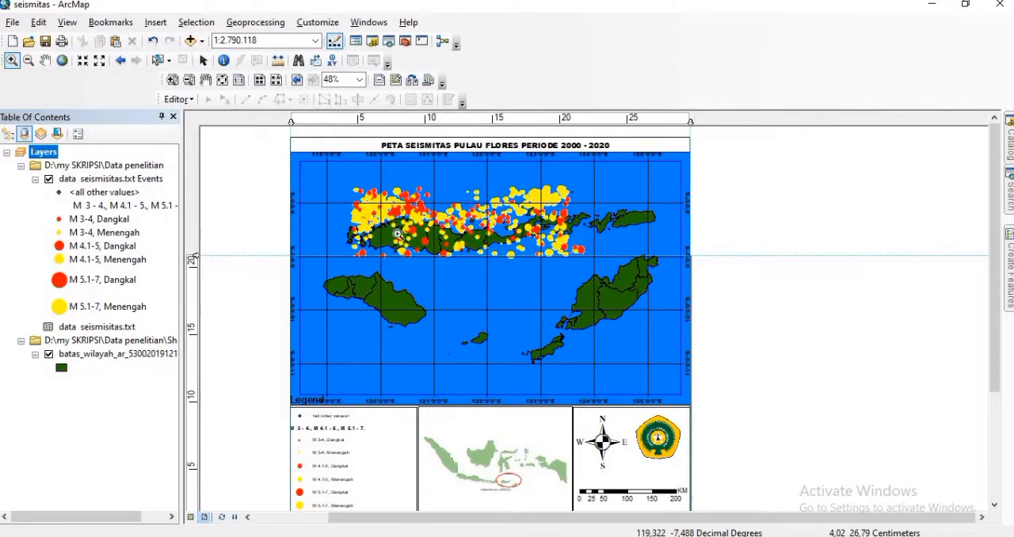
{"action": "left_click_drag", "start_coordinate": [568, 286], "coordinate": [588, 274]}
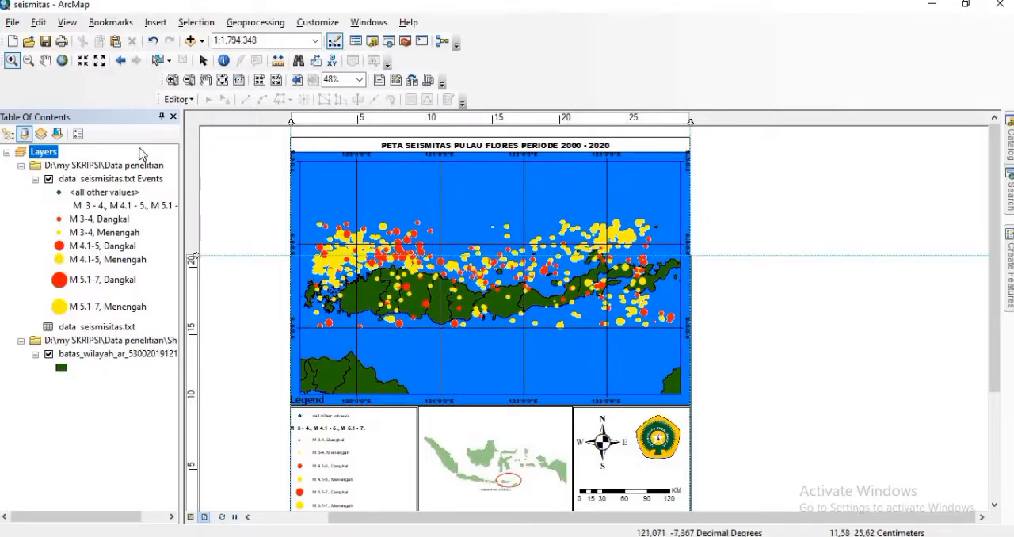
{"action": "left_click", "coordinate": [16, 22]}
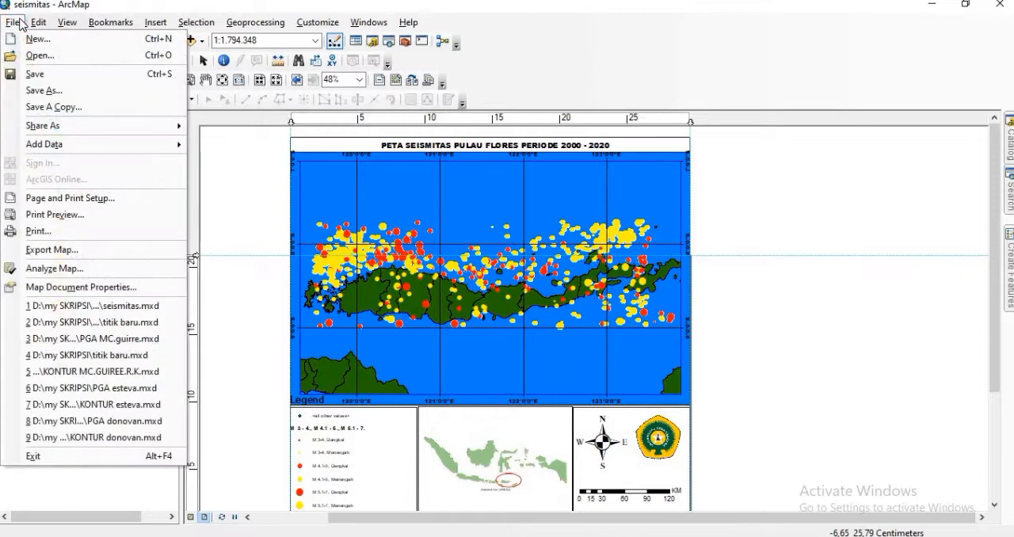
{"action": "left_click", "coordinate": [52, 249]}
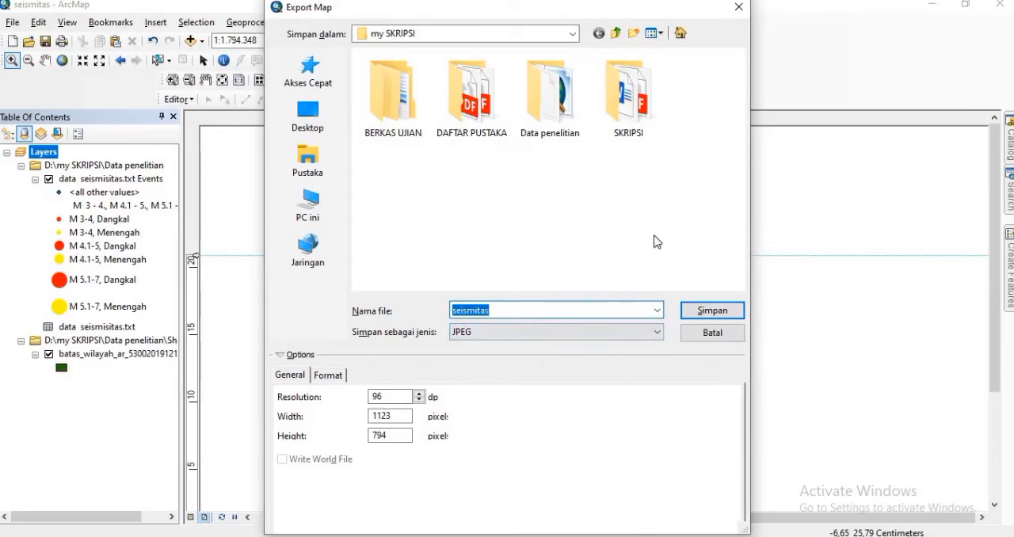
{"action": "left_click", "coordinate": [739, 8]}
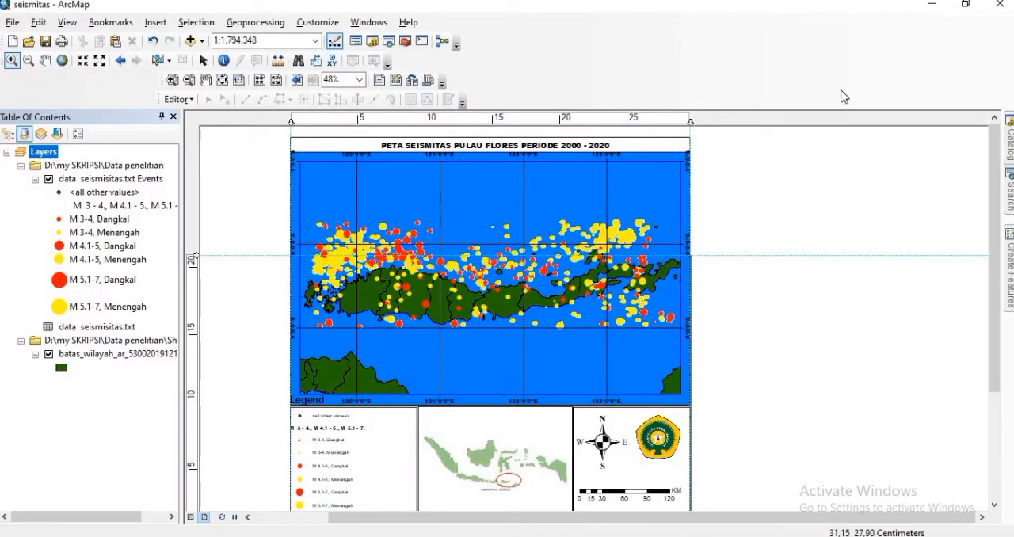
{"action": "left_click", "coordinate": [932, 6]}
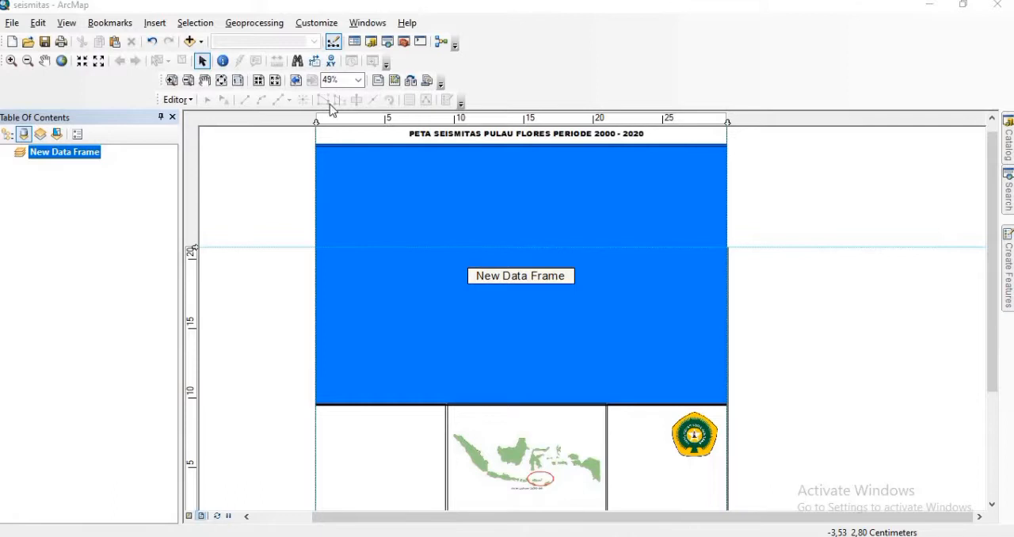
Step: Add batas_wilayah_ar_530020191219151241.shp from the Shp NTT folder to the empty New Data Frame and switch to data view
{"action": "left_click", "coordinate": [188, 42]}
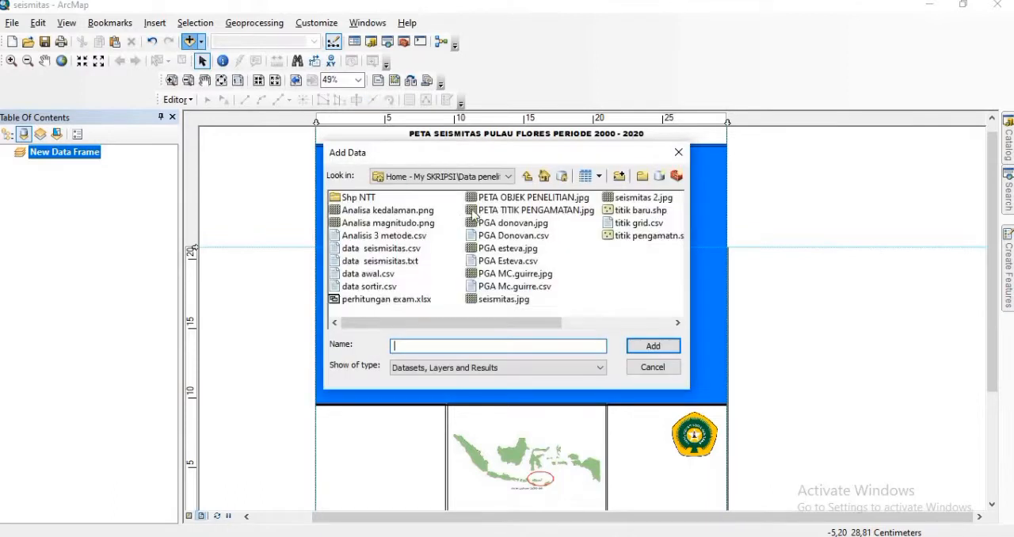
{"action": "left_click", "coordinate": [369, 199]}
{"action": "left_click", "coordinate": [366, 198]}
{"action": "double_click", "coordinate": [369, 196]}
{"action": "left_click", "coordinate": [392, 202]}
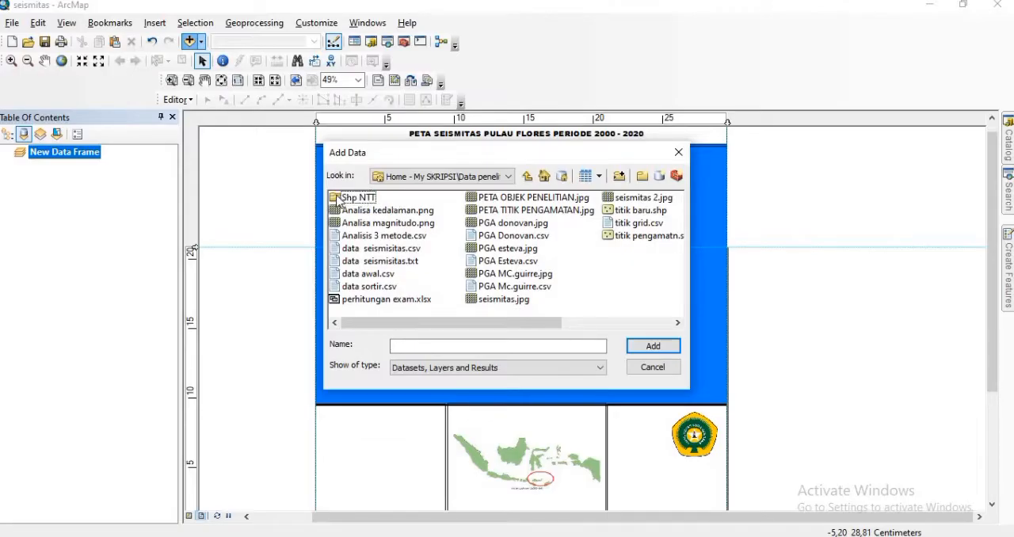
{"action": "double_click", "coordinate": [349, 197]}
{"action": "left_click", "coordinate": [356, 200]}
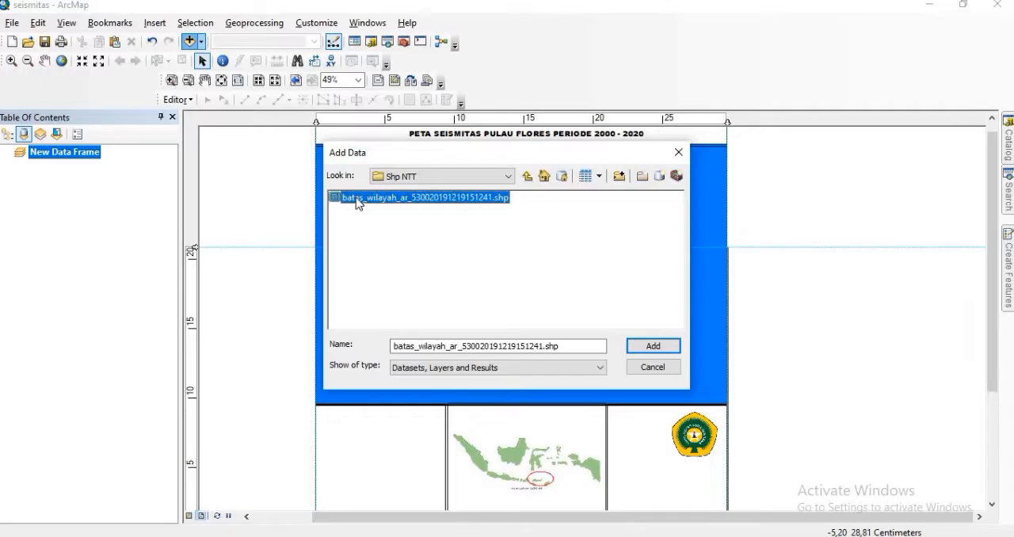
{"action": "left_click", "coordinate": [653, 344]}
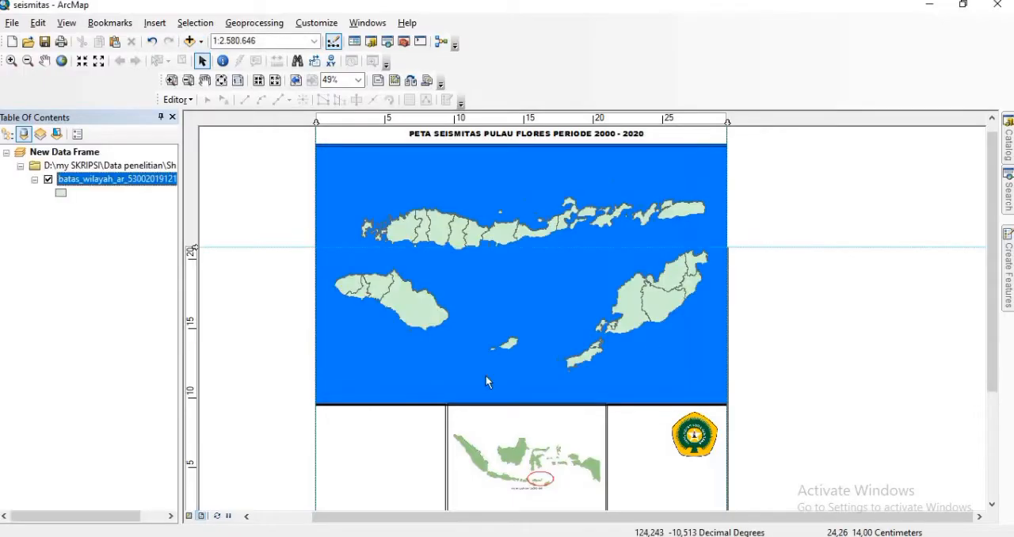
{"action": "left_click", "coordinate": [189, 516]}
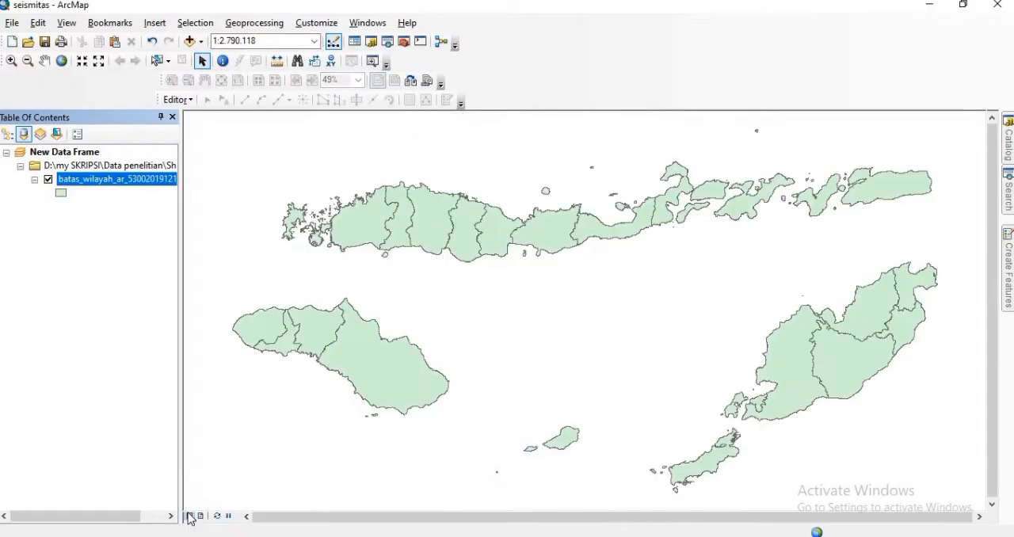
Step: Give the boundary layer in New Data Frame a dark green fill and a black outline of width 1
{"action": "left_click", "coordinate": [61, 193]}
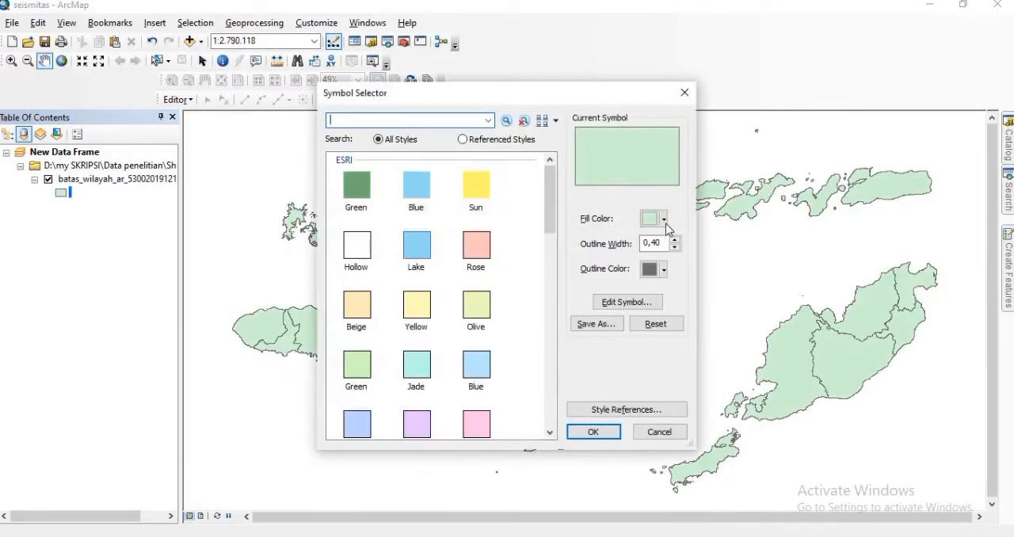
{"action": "left_click", "coordinate": [663, 219]}
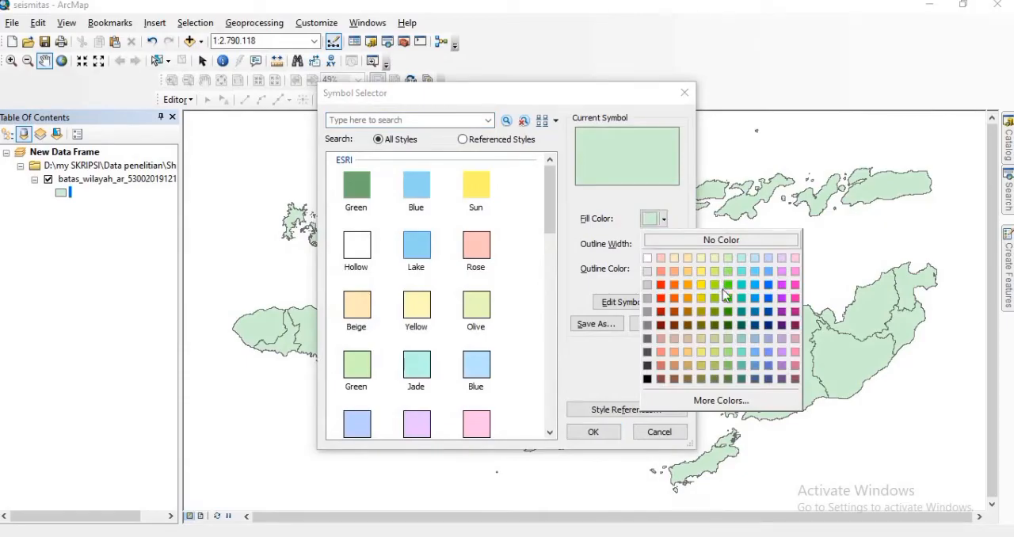
{"action": "left_click", "coordinate": [729, 326]}
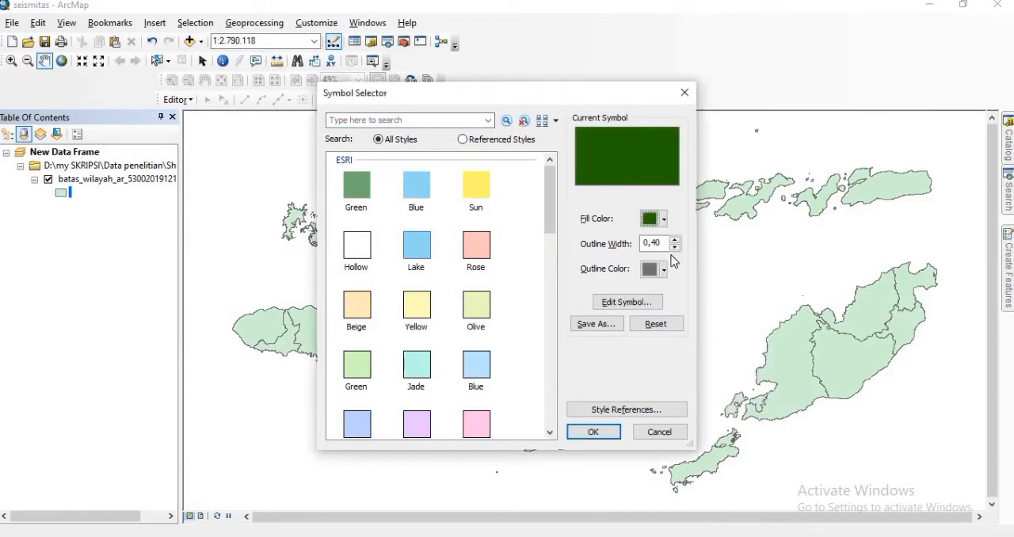
{"action": "left_click", "coordinate": [674, 240]}
{"action": "left_click", "coordinate": [663, 270]}
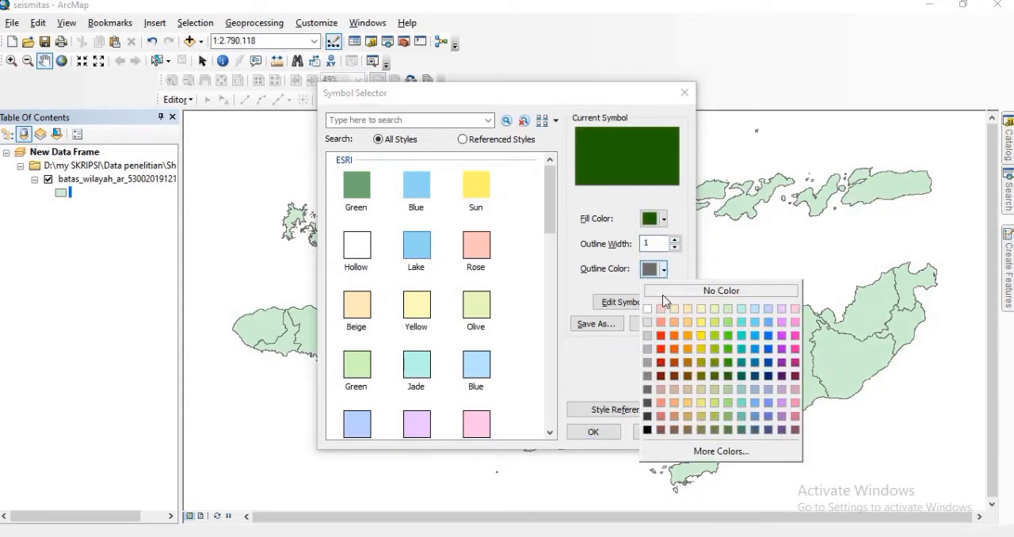
{"action": "left_click", "coordinate": [651, 433]}
{"action": "left_click", "coordinate": [596, 432]}
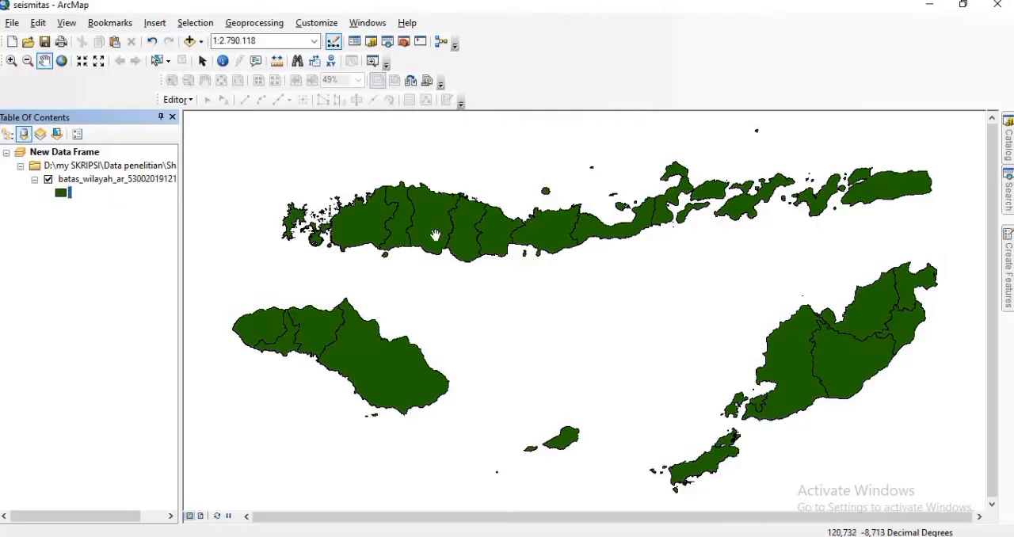
{"action": "right_click", "coordinate": [435, 236]}
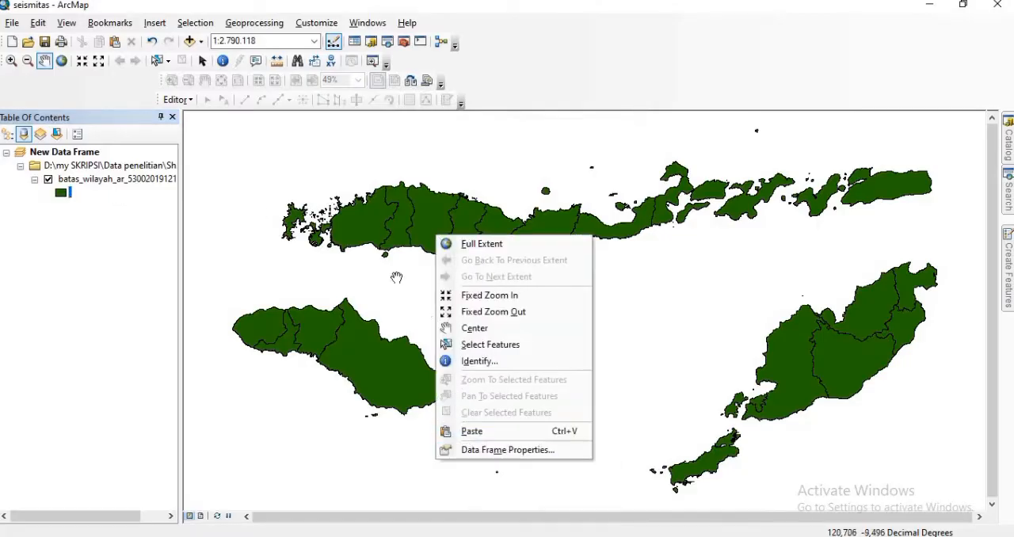
Step: Begin a measured grid with grid lines and labels for New Data Frame, using X and Y intervals of 0,5 decimal degrees
{"action": "left_click", "coordinate": [500, 450]}
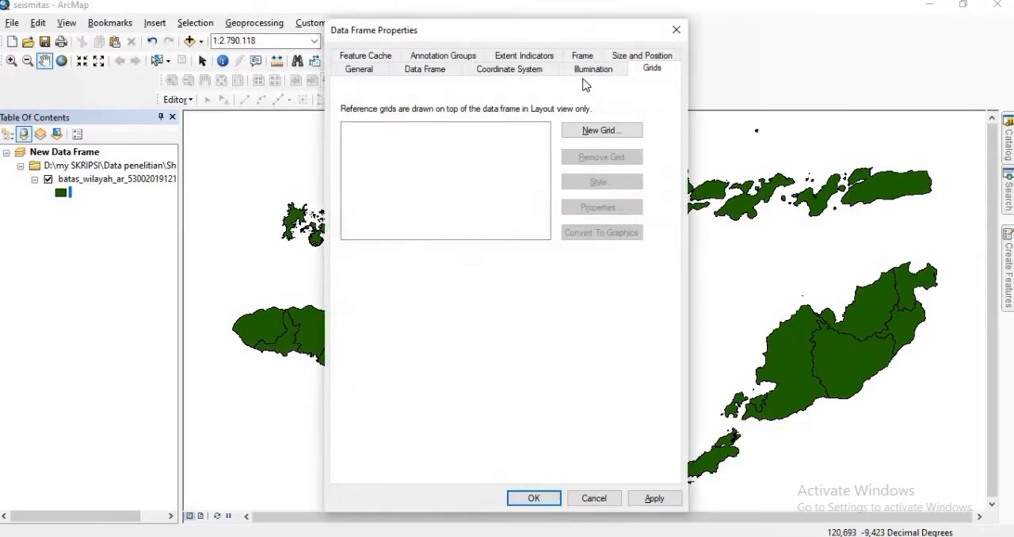
{"action": "left_click", "coordinate": [654, 71]}
{"action": "left_click", "coordinate": [605, 133]}
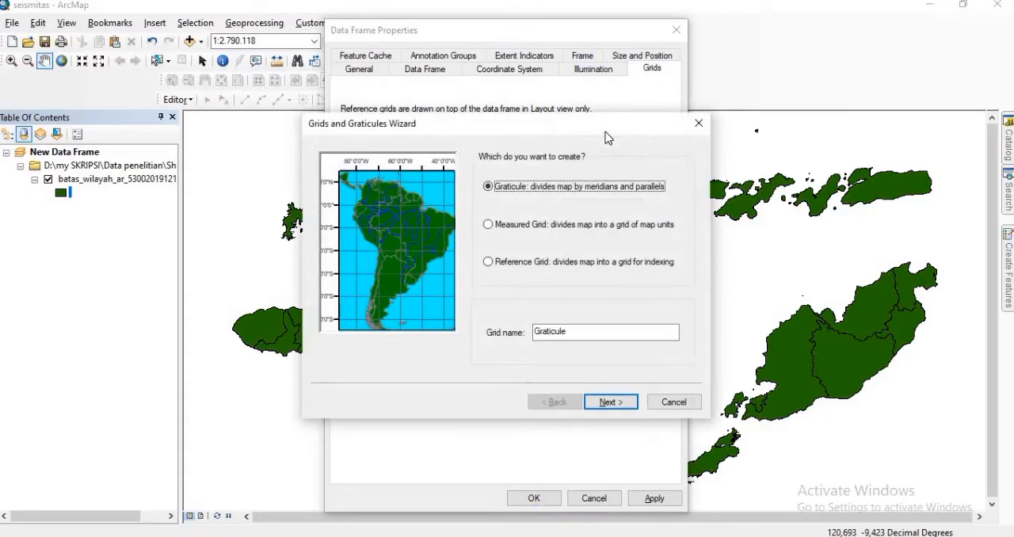
{"action": "left_click", "coordinate": [489, 226]}
{"action": "left_click", "coordinate": [610, 402]}
{"action": "left_click", "coordinate": [558, 328]}
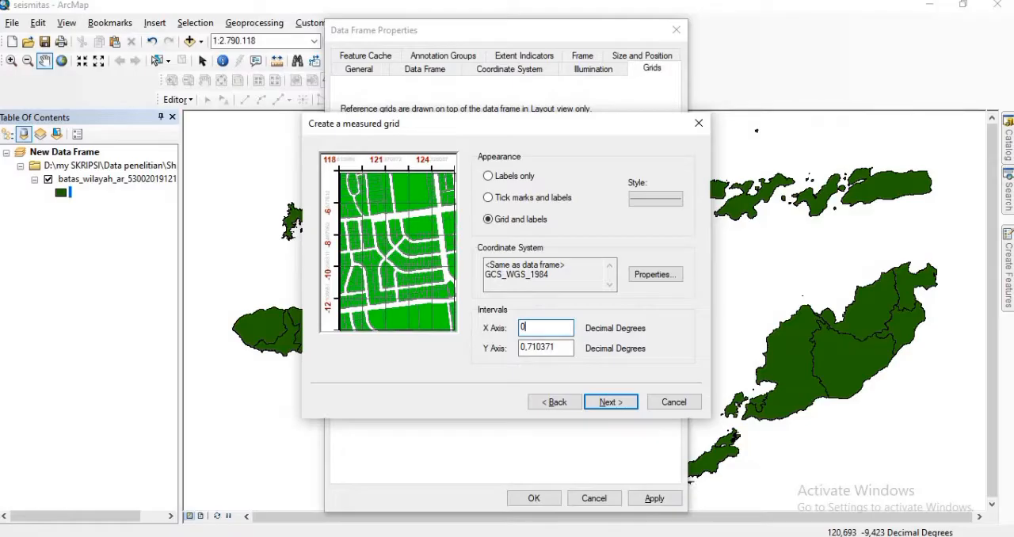
{"action": "left_click", "coordinate": [560, 349]}
{"action": "key", "text": "BackSpace"}
{"action": "key", "text": "BackSpace"}
{"action": "key", "text": "BackSpace"}
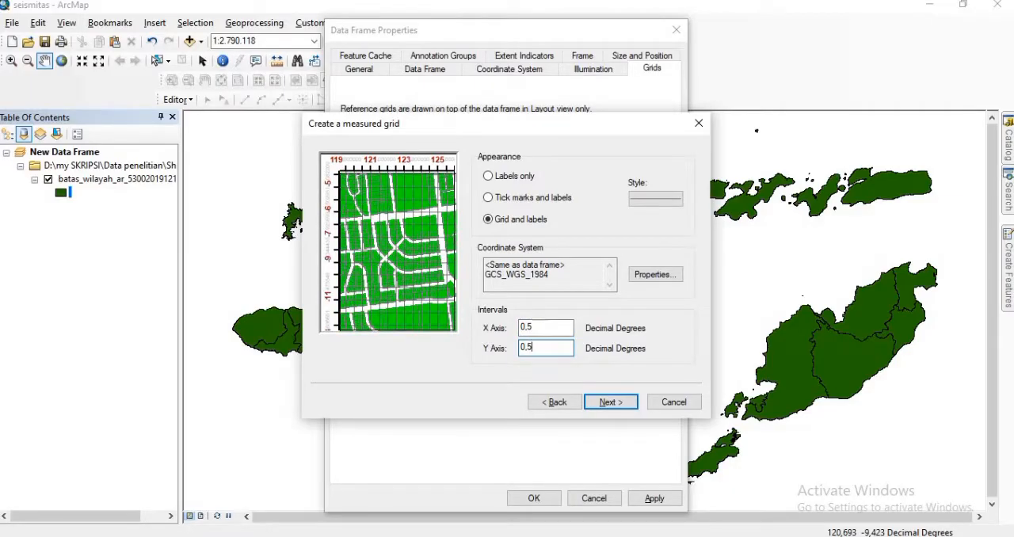
Step: Style the measured grid's lines black with width 1, finish and apply the grid, and switch to layout view
{"action": "left_click", "coordinate": [667, 200]}
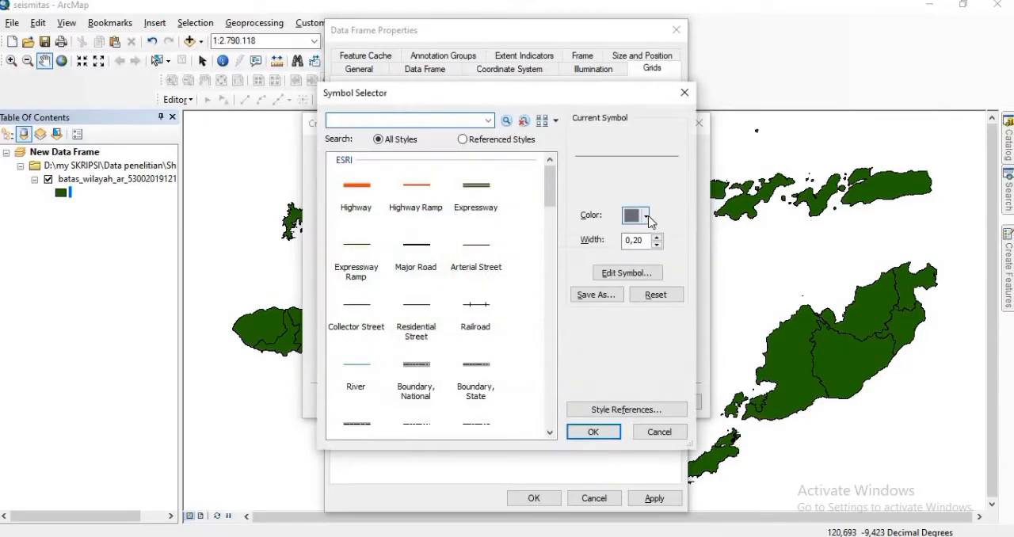
{"action": "left_click", "coordinate": [646, 216]}
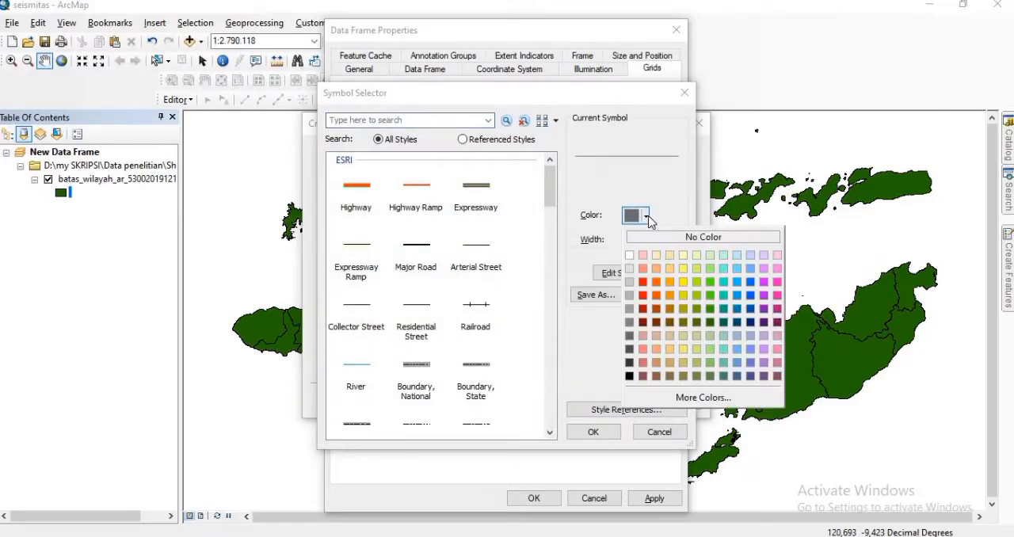
{"action": "left_click", "coordinate": [629, 376]}
{"action": "left_click", "coordinate": [656, 236]}
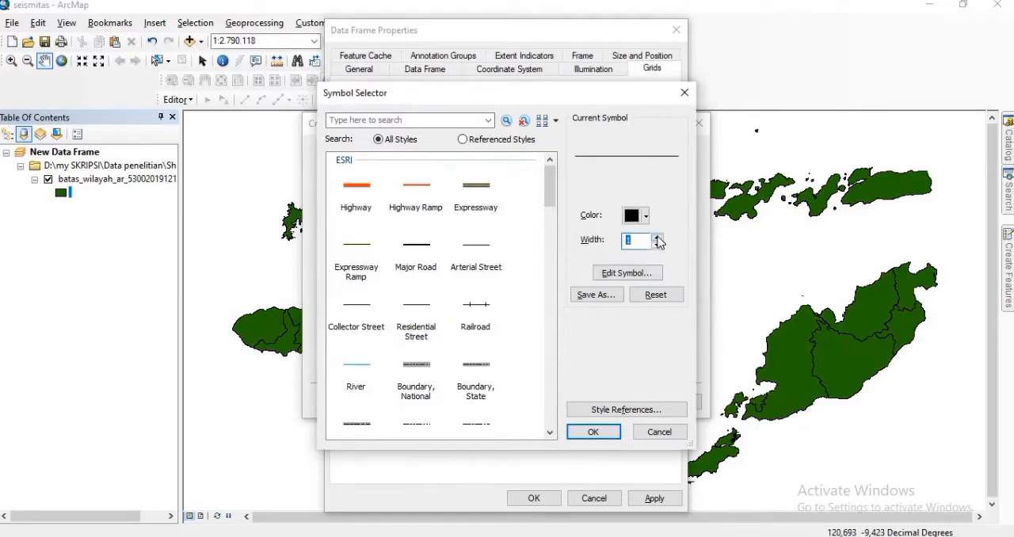
{"action": "left_click", "coordinate": [593, 432]}
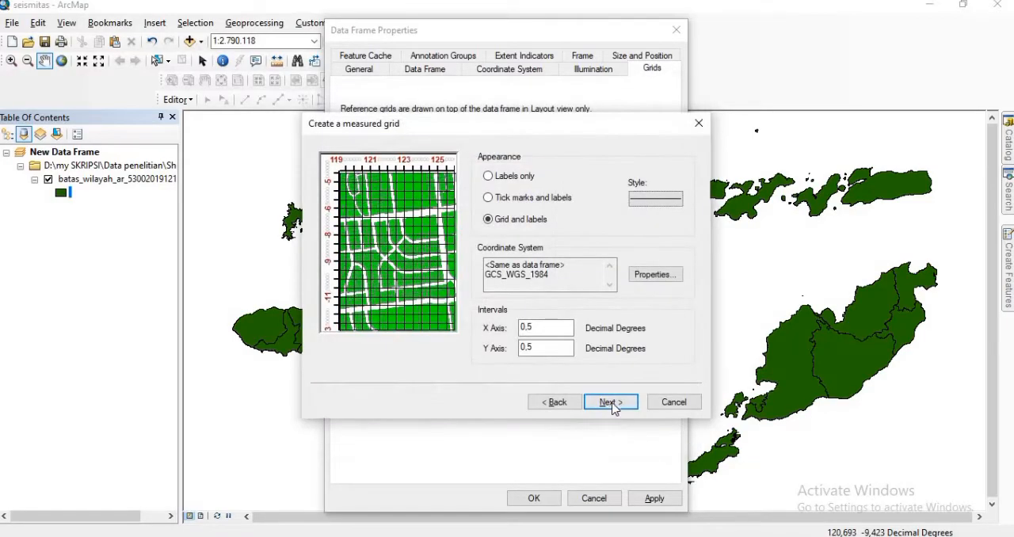
{"action": "left_click", "coordinate": [610, 402]}
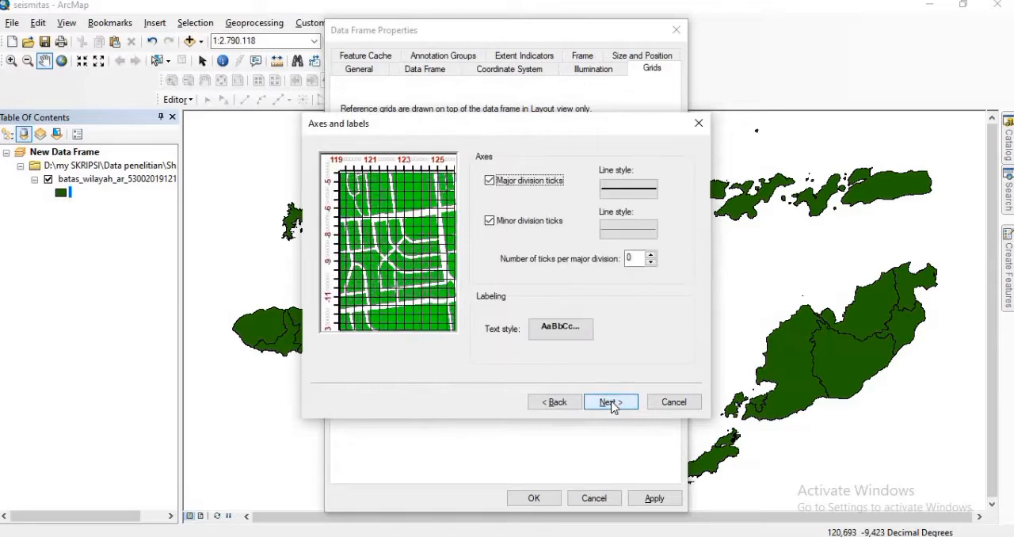
{"action": "left_click", "coordinate": [610, 402]}
{"action": "left_click", "coordinate": [611, 402]}
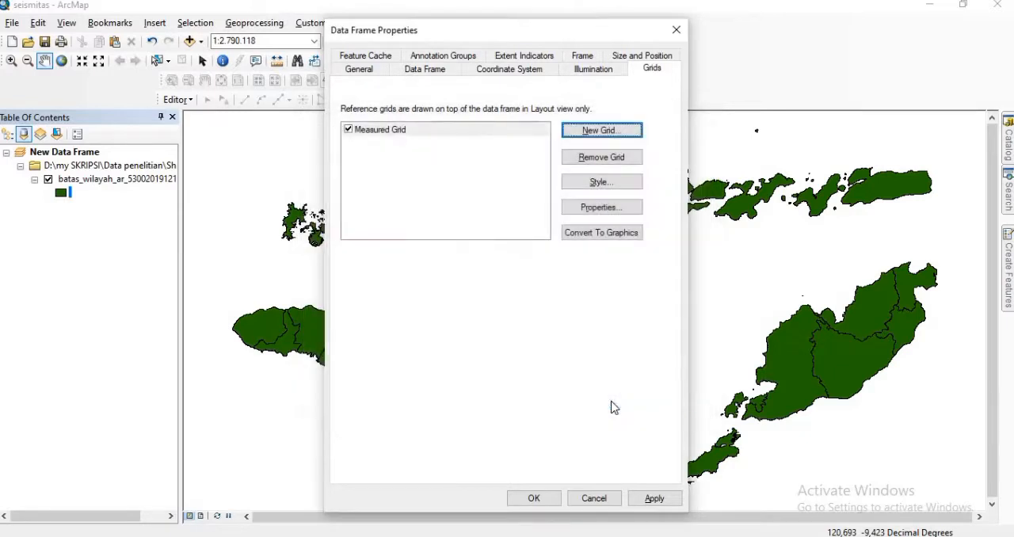
{"action": "left_click", "coordinate": [533, 499]}
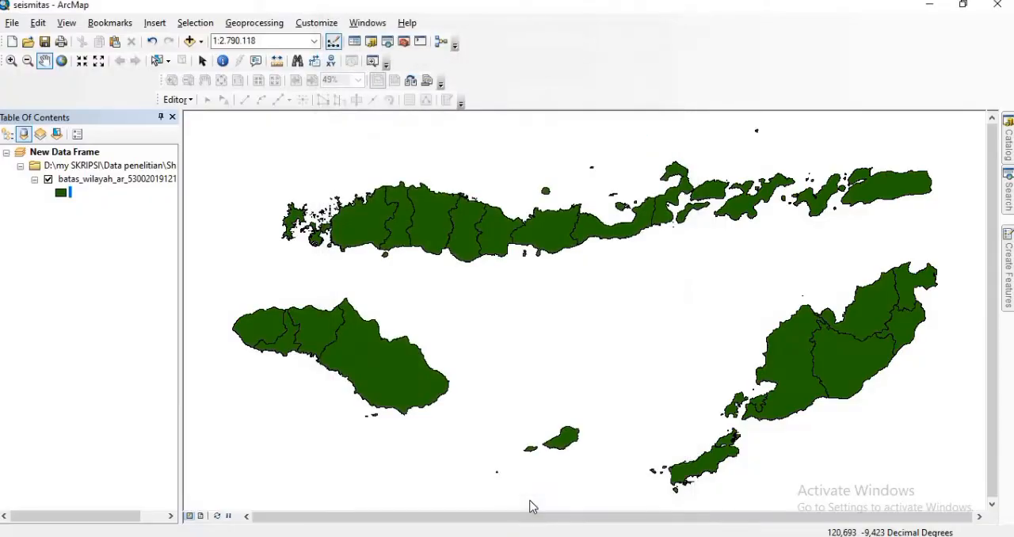
{"action": "left_click", "coordinate": [202, 516]}
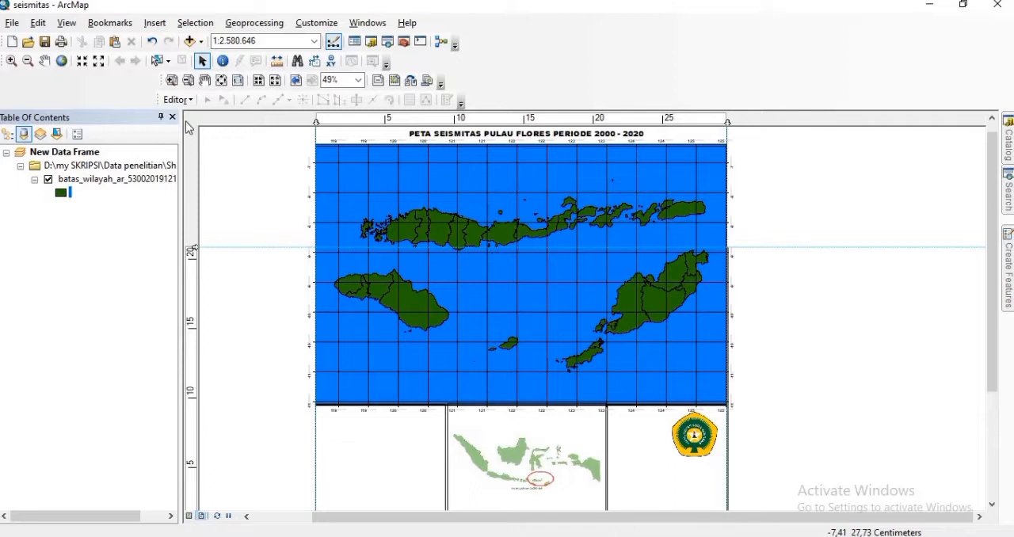
Step: Add the data seismisitas.txt table from the Data penelitian folder to New Data Frame
{"action": "left_click", "coordinate": [191, 41]}
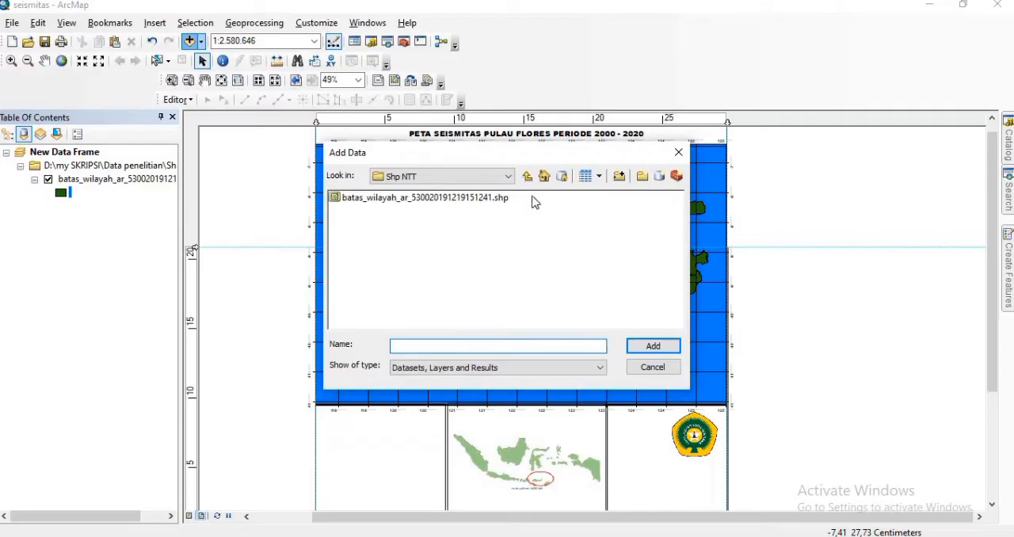
{"action": "left_click", "coordinate": [525, 180]}
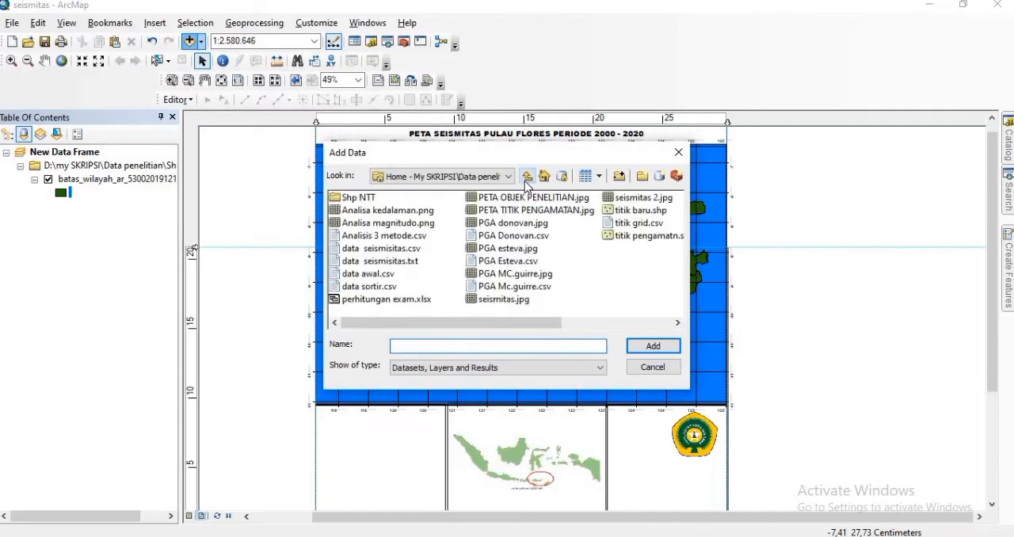
{"action": "left_click", "coordinate": [405, 260]}
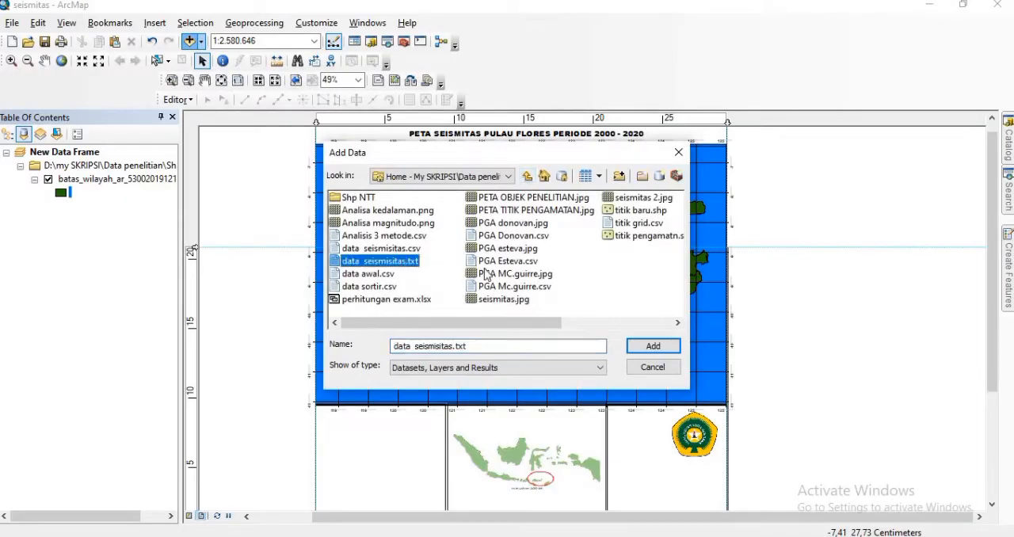
{"action": "left_click", "coordinate": [650, 347]}
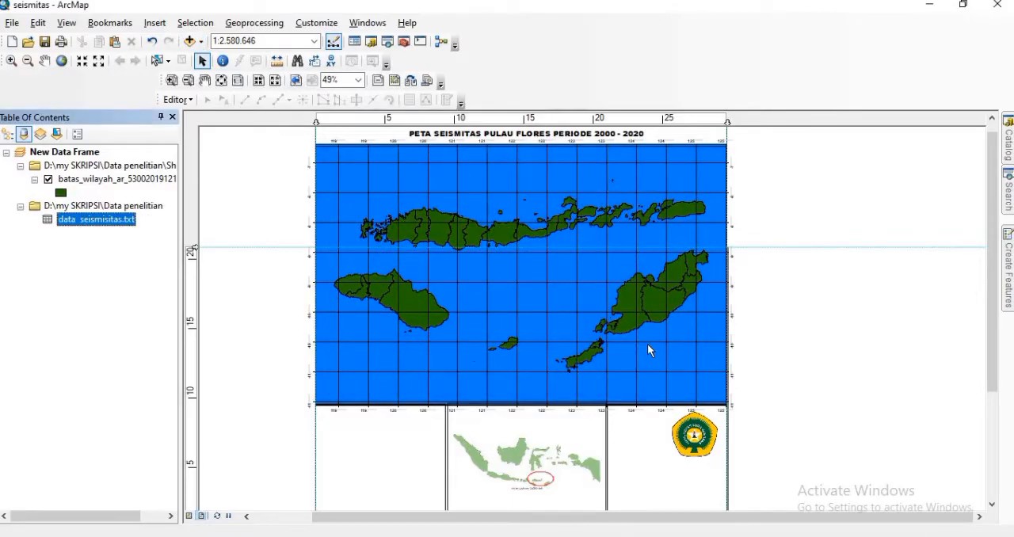
Step: Display the data seismisitas.txt table as XY points with longitude as X, latitude as Y and the GCS_WGS_1984 coordinate system
{"action": "right_click", "coordinate": [119, 221]}
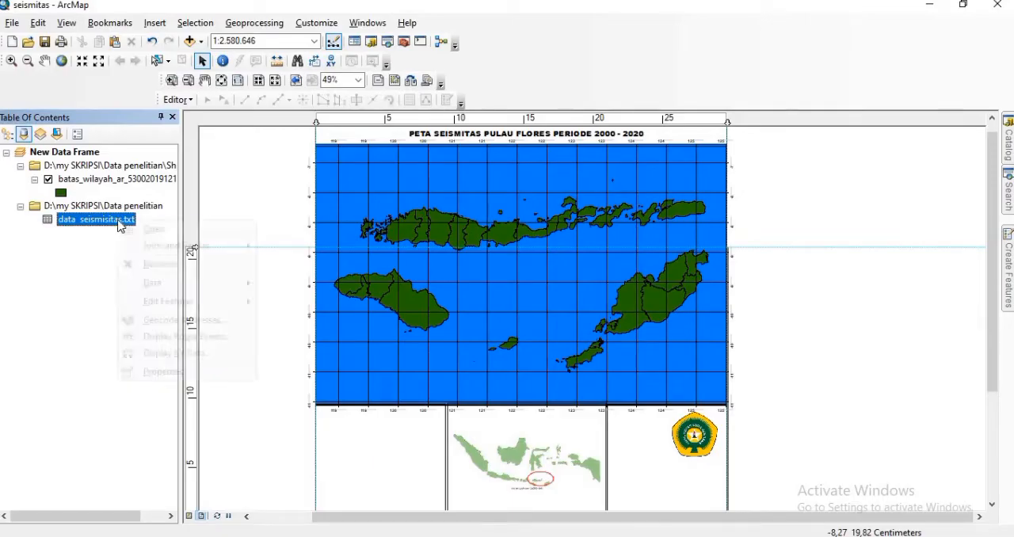
{"action": "left_click", "coordinate": [188, 355]}
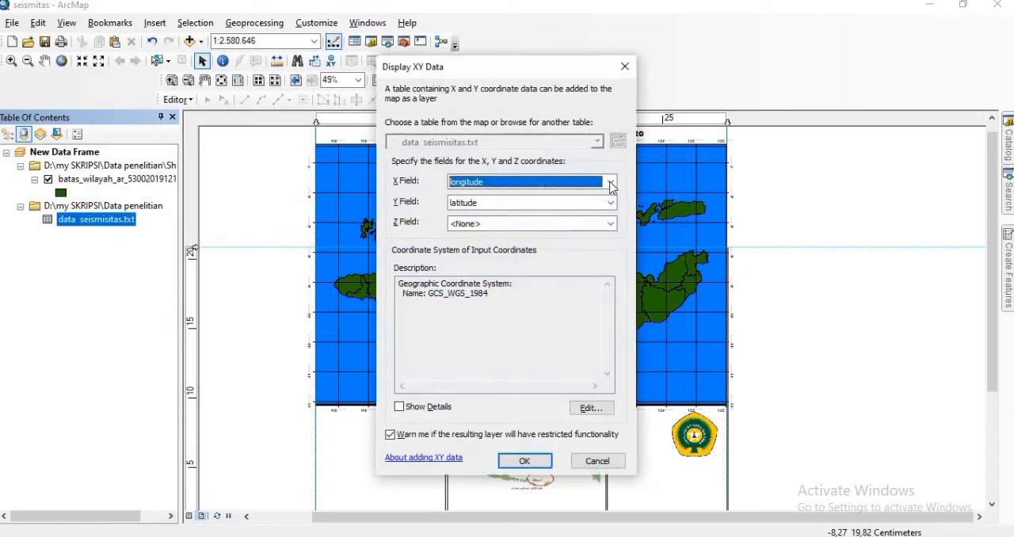
{"action": "left_click", "coordinate": [511, 459]}
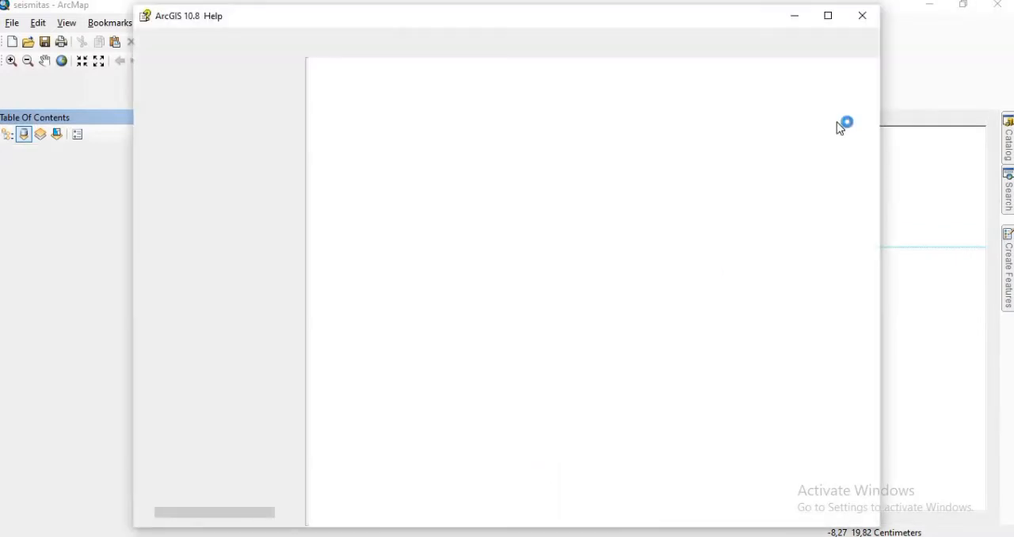
{"action": "left_click", "coordinate": [862, 17]}
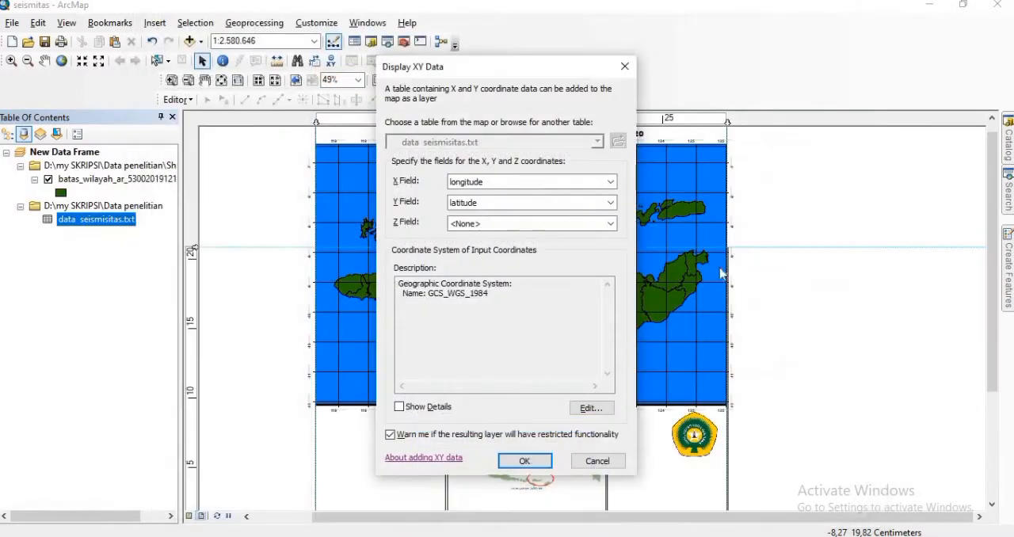
{"action": "left_click", "coordinate": [523, 462]}
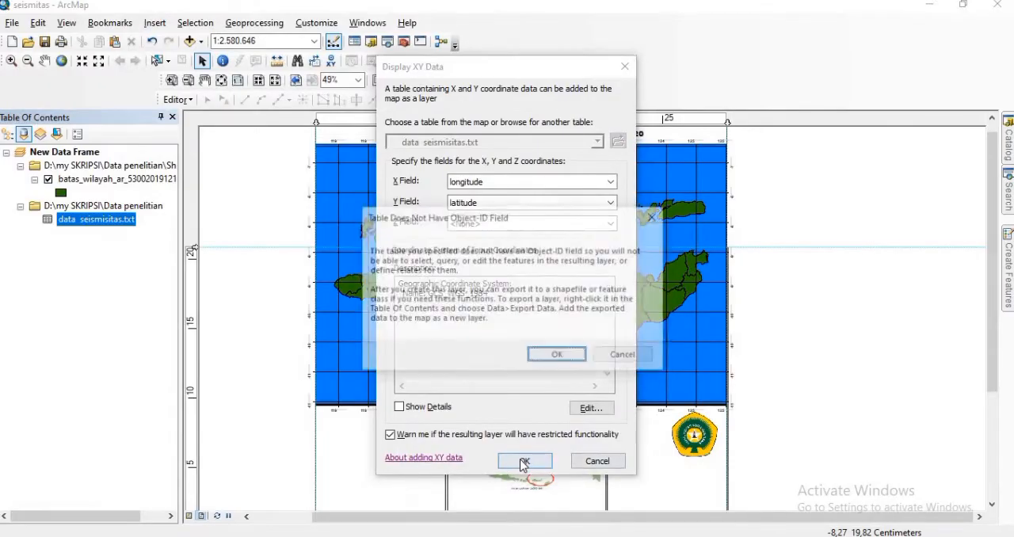
{"action": "left_click", "coordinate": [557, 356]}
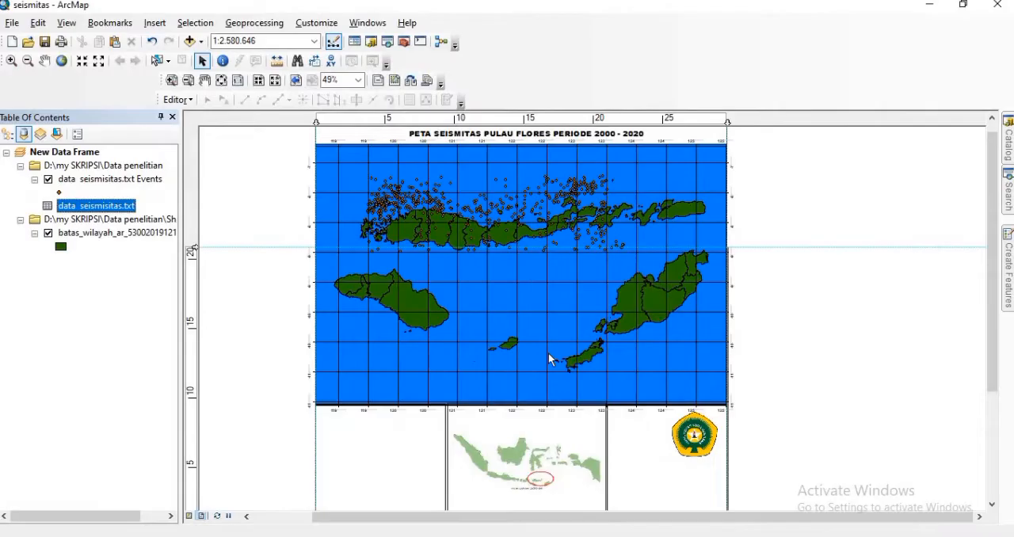
Step: Zoom the main map frame in on Flores Island and its surrounding earthquake points
{"action": "left_click", "coordinate": [11, 61]}
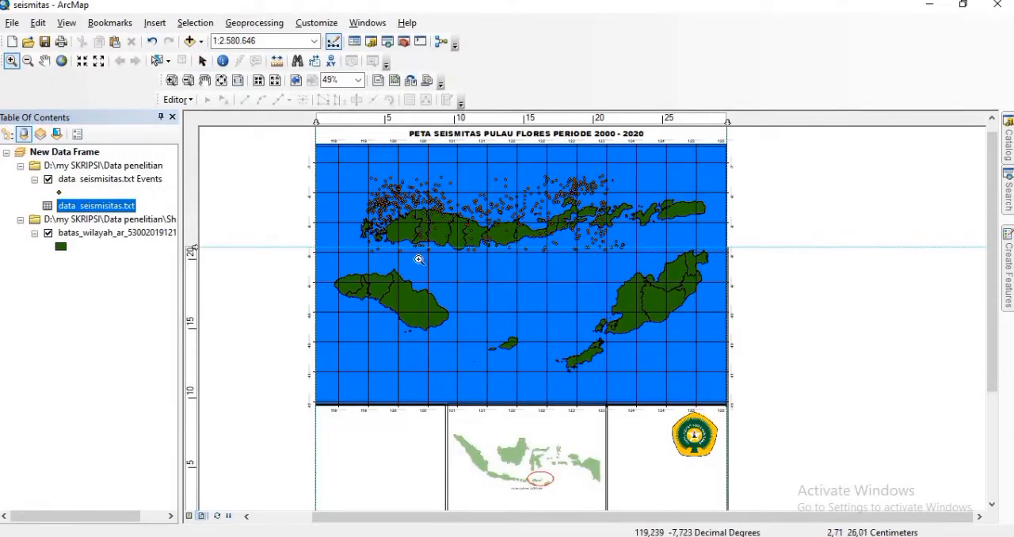
{"action": "left_click_drag", "start_coordinate": [567, 279], "coordinate": [642, 279]}
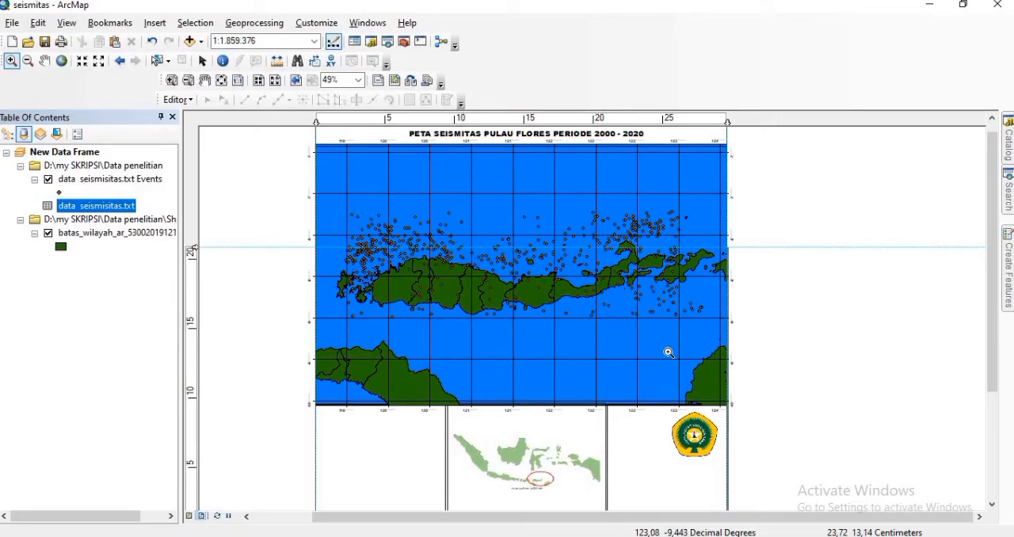
{"action": "left_click_drag", "start_coordinate": [732, 351], "coordinate": [722, 348]}
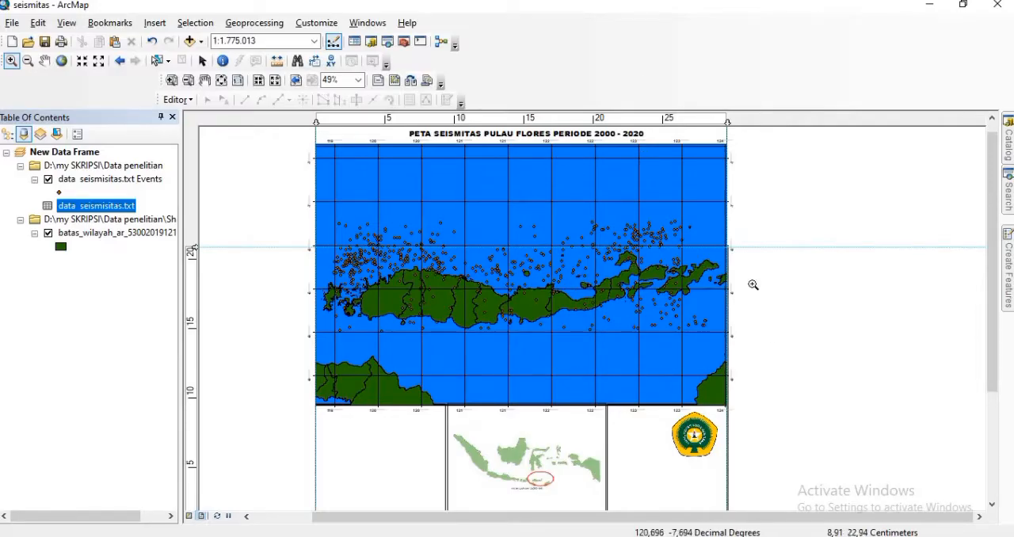
Step: Remove the data seismisitas.txt Events layer and its source table from New Data Frame
{"action": "right_click", "coordinate": [66, 181]}
{"action": "left_click", "coordinate": [92, 201]}
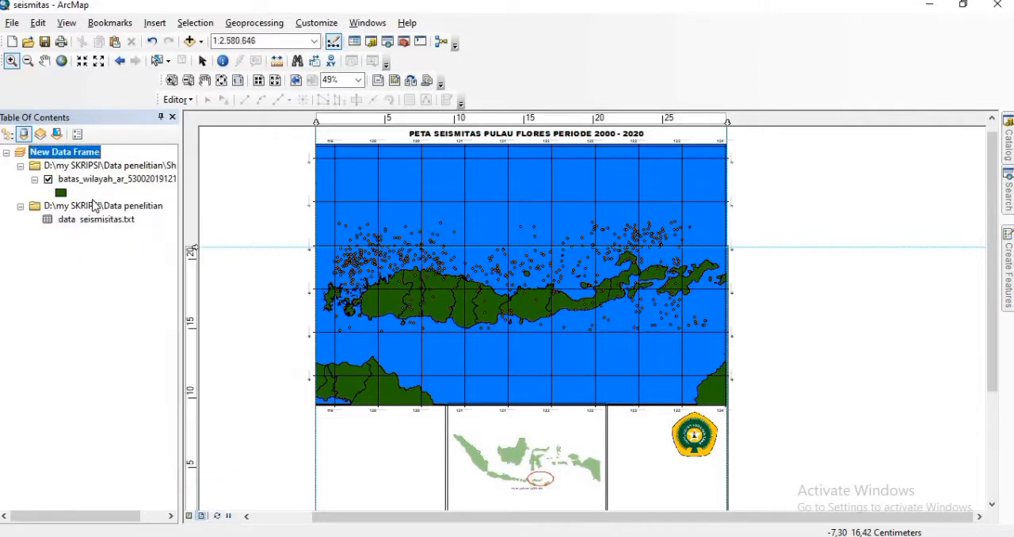
{"action": "right_click", "coordinate": [93, 206]}
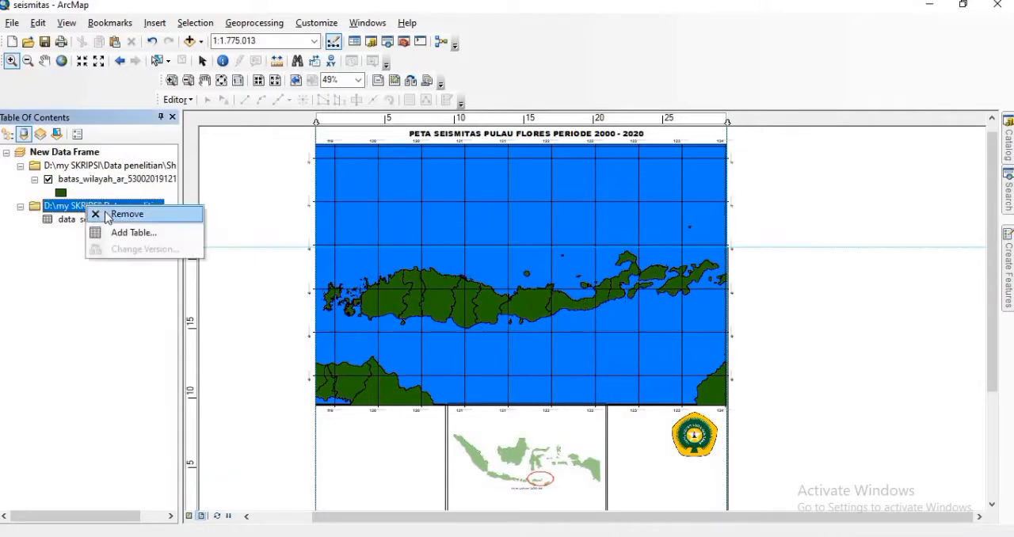
{"action": "left_click", "coordinate": [125, 214]}
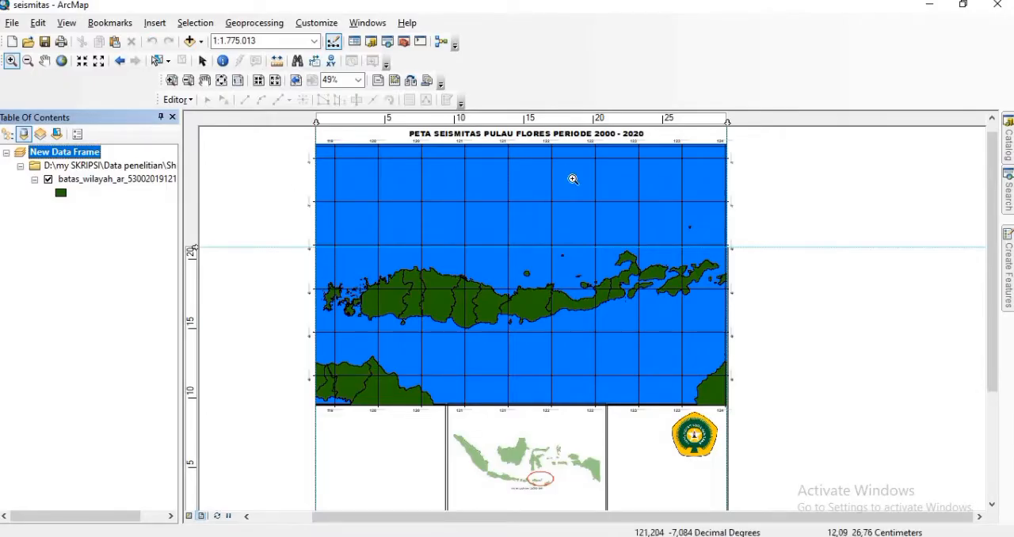
Step: Start creating a new shapefile in the Data penelitian folder under D:\my SKRIPSI
{"action": "left_click", "coordinate": [1006, 244]}
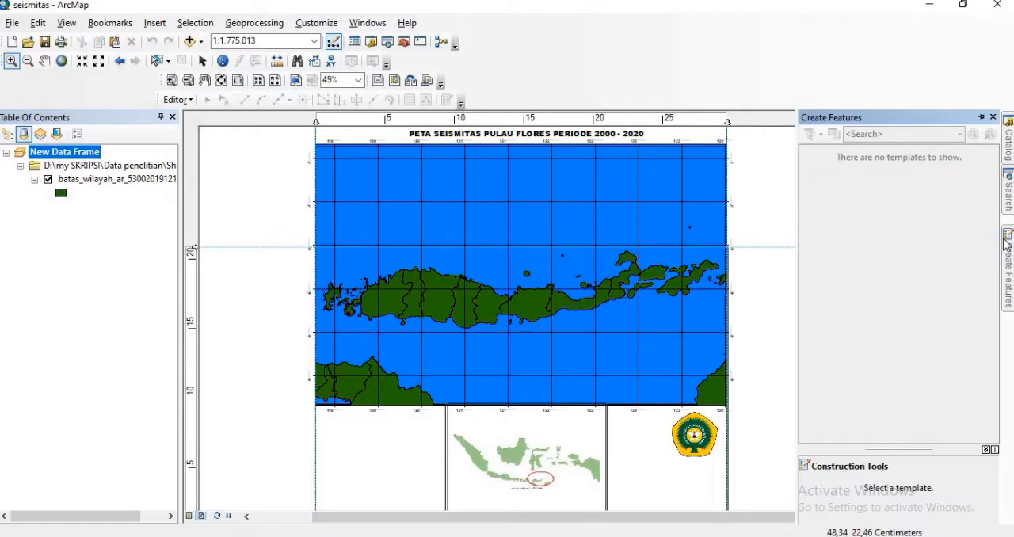
{"action": "left_click", "coordinate": [1009, 137]}
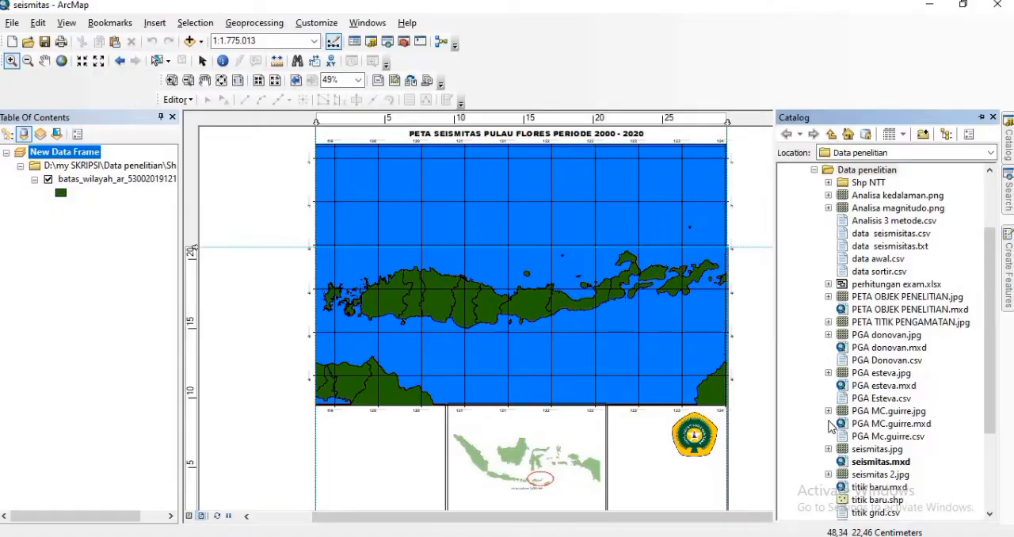
{"action": "left_click", "coordinate": [831, 135]}
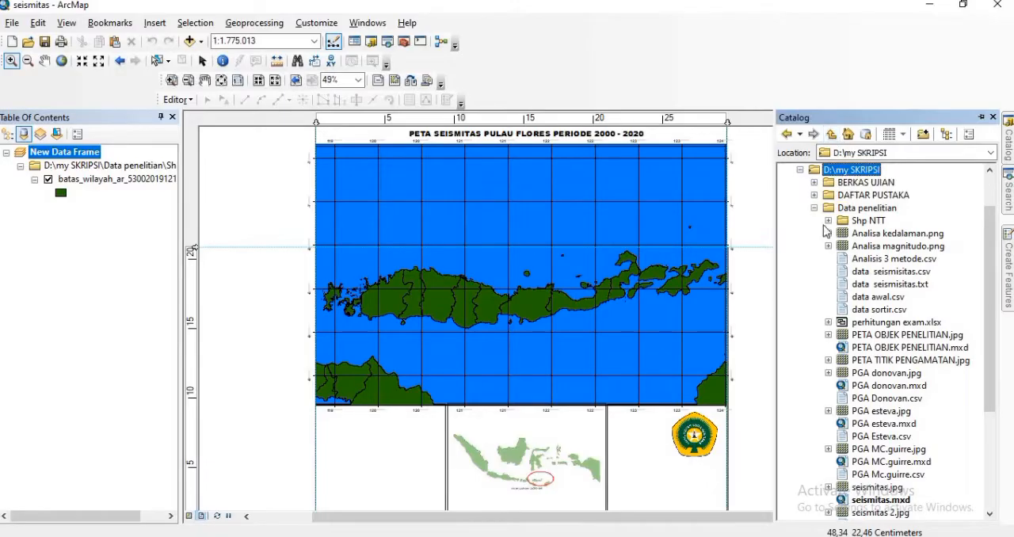
{"action": "double_click", "coordinate": [874, 209]}
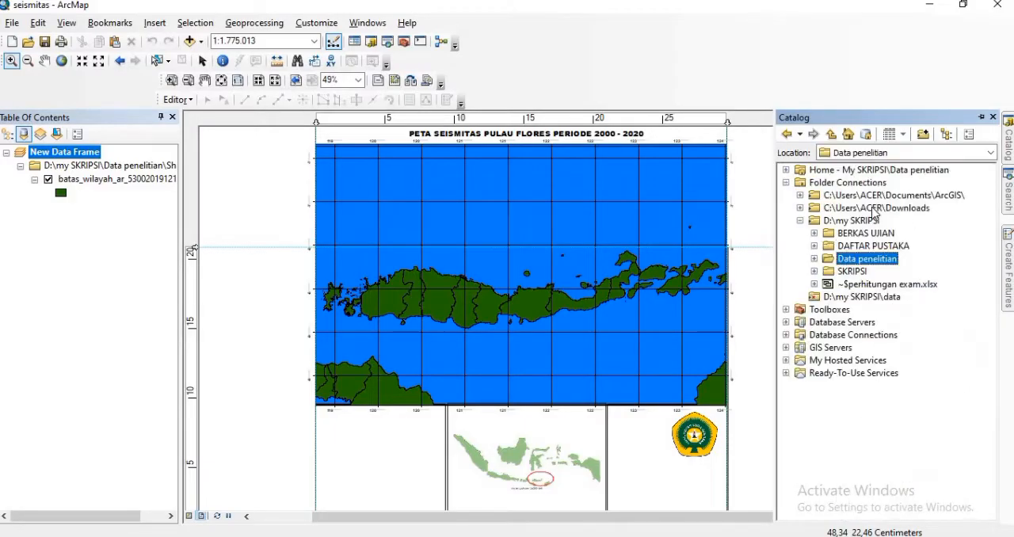
{"action": "right_click", "coordinate": [857, 267]}
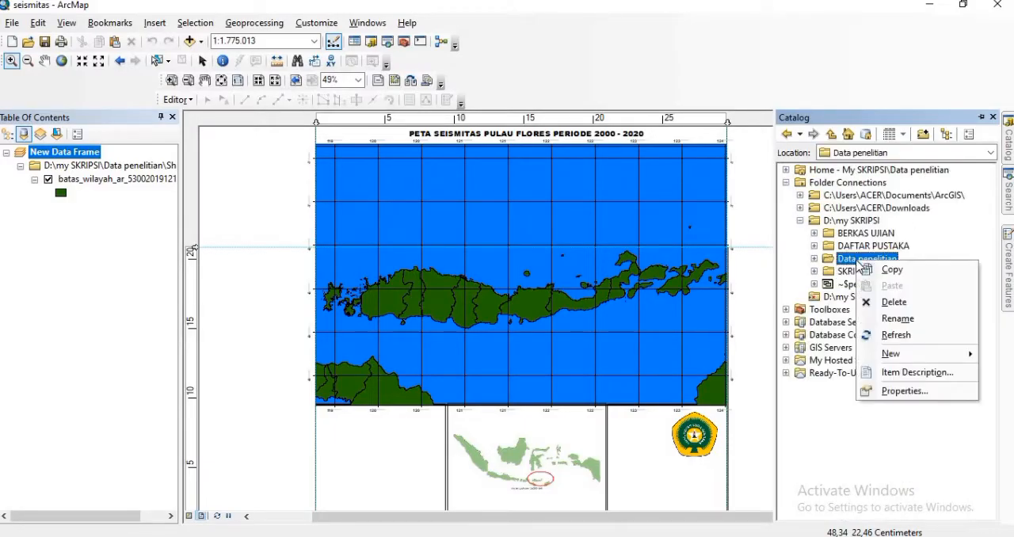
{"action": "mouse_move", "coordinate": [951, 358]}
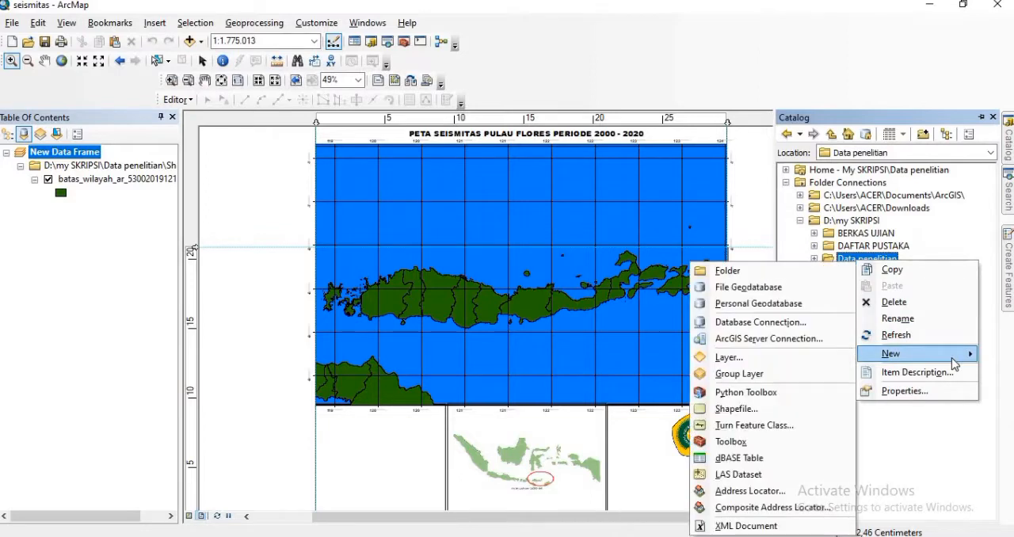
{"action": "left_click", "coordinate": [737, 409]}
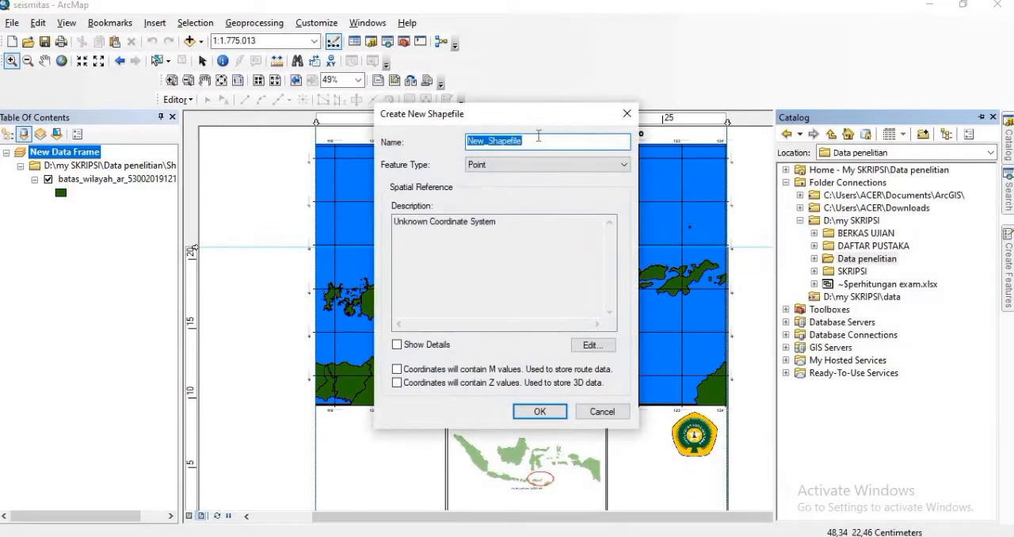
Step: Name the new shapefile titik contoh and set its feature type to Point
{"action": "key", "text": "BackSpace"}
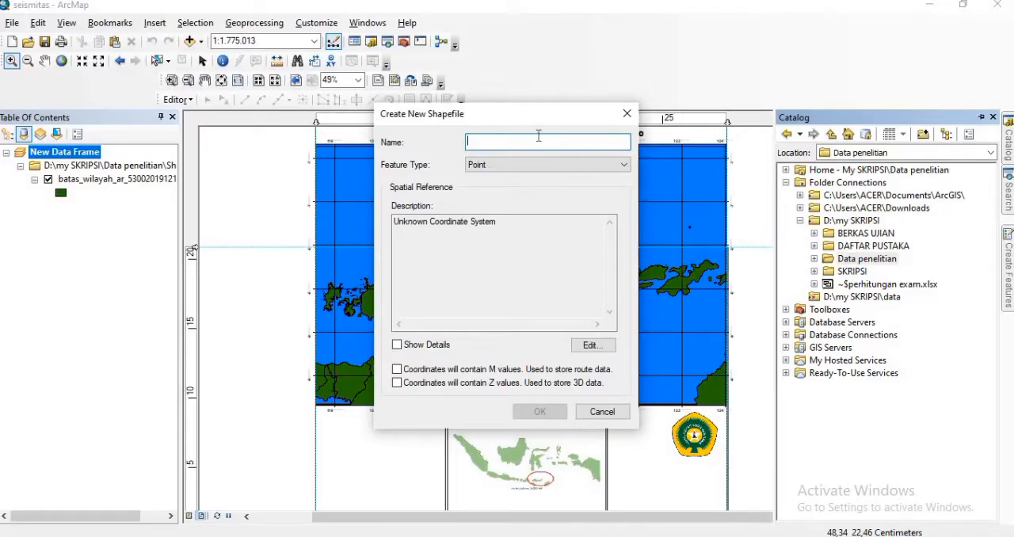
{"action": "type", "text": "tit"}
{"action": "type", "text": "t"}
{"action": "key", "text": "BackSpace"}
{"action": "type", "text": "titi"}
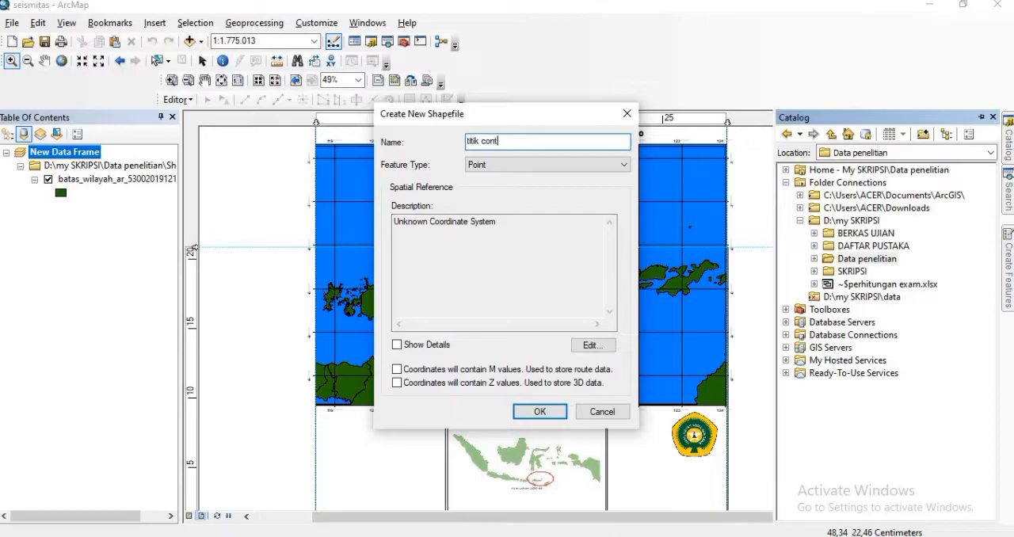
{"action": "left_click", "coordinate": [625, 166]}
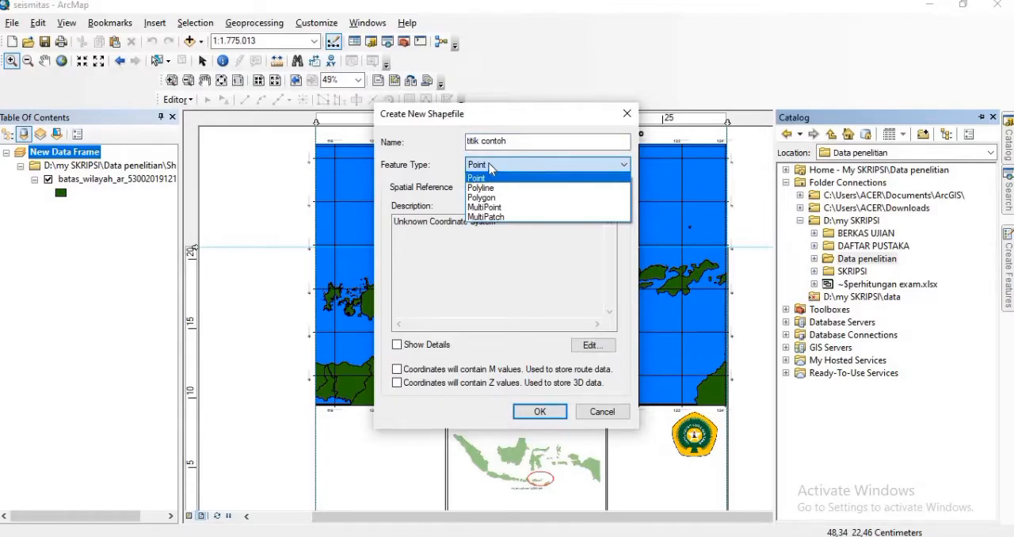
{"action": "left_click", "coordinate": [489, 177]}
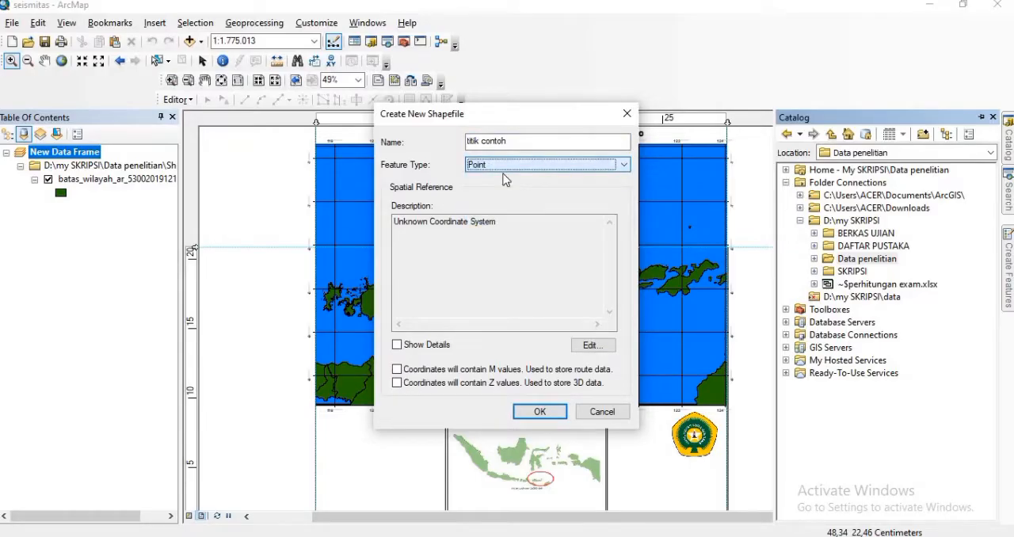
Step: Assign the World geographic coordinate system WGS 1984 to the titik contoh shapefile and create it
{"action": "left_click", "coordinate": [457, 217]}
{"action": "left_click", "coordinate": [590, 346]}
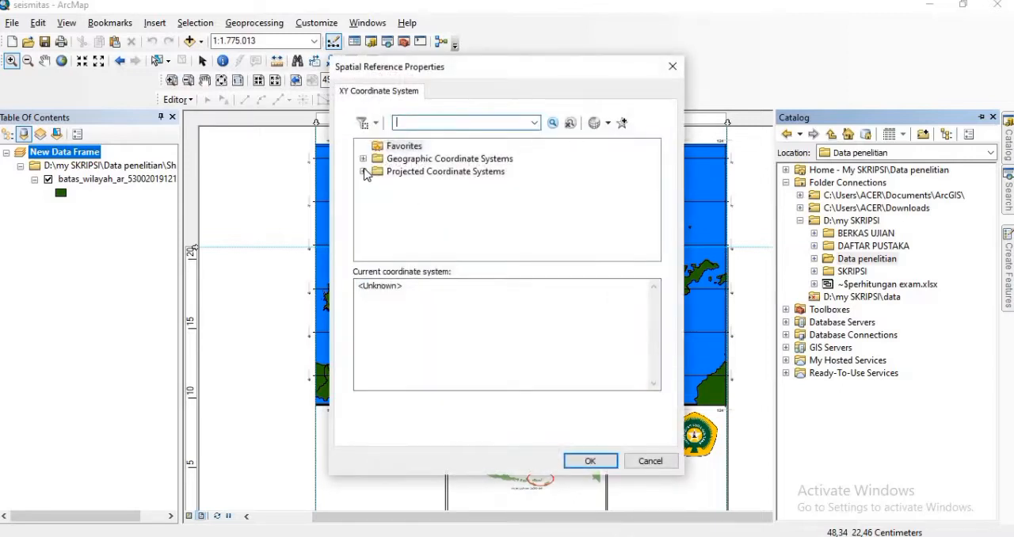
{"action": "left_click", "coordinate": [362, 171]}
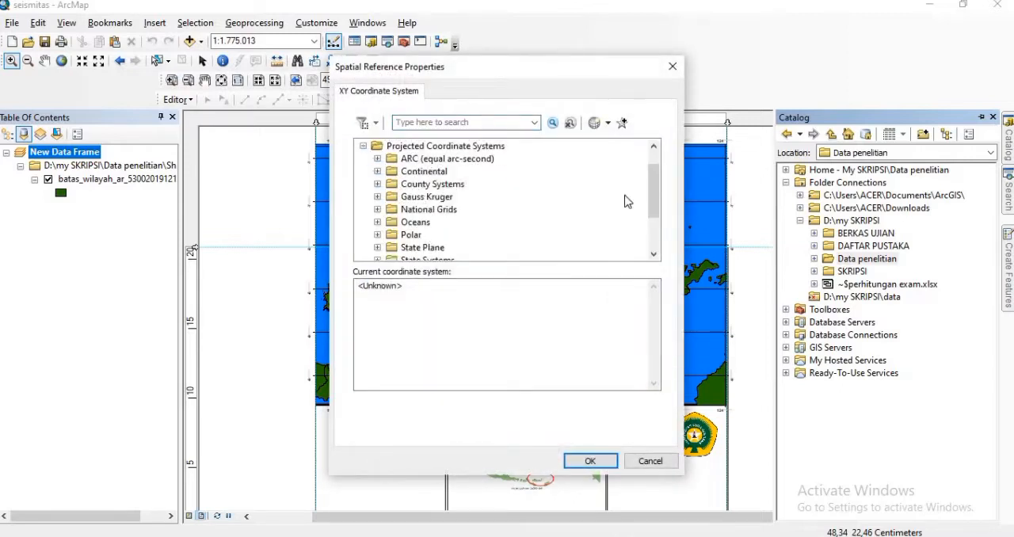
{"action": "left_click", "coordinate": [661, 221]}
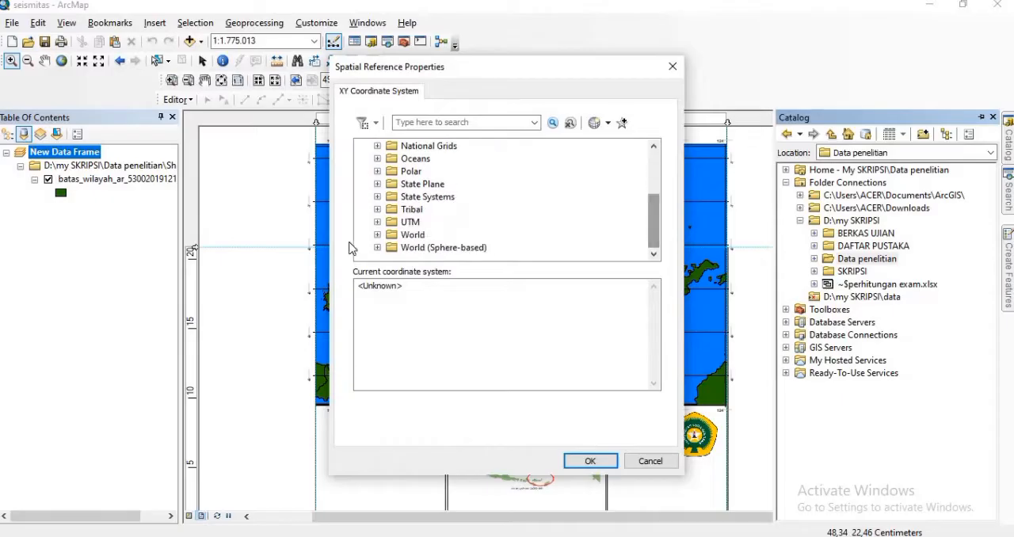
{"action": "left_click_drag", "start_coordinate": [655, 208], "coordinate": [661, 133]}
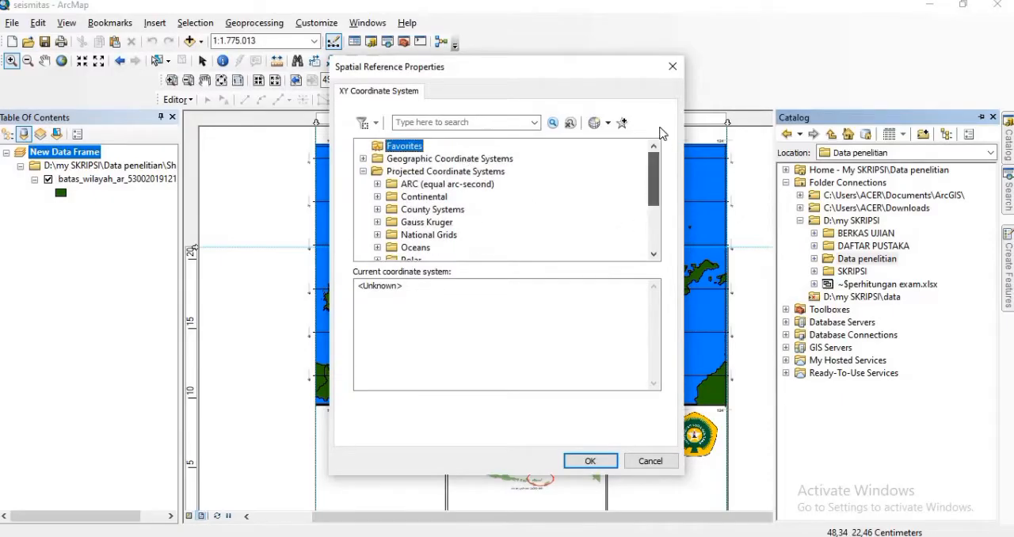
{"action": "left_click", "coordinate": [364, 159]}
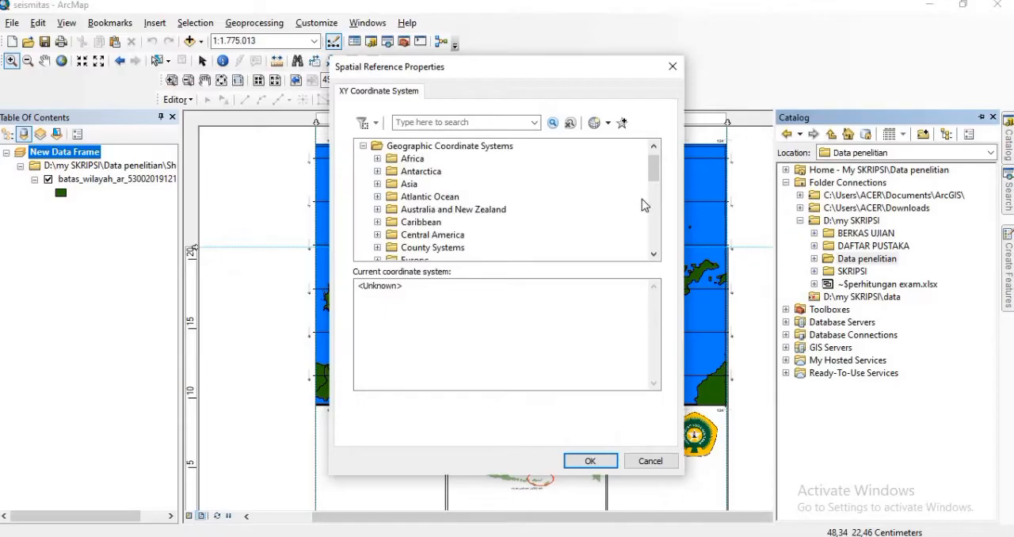
{"action": "left_click_drag", "start_coordinate": [653, 175], "coordinate": [654, 216]}
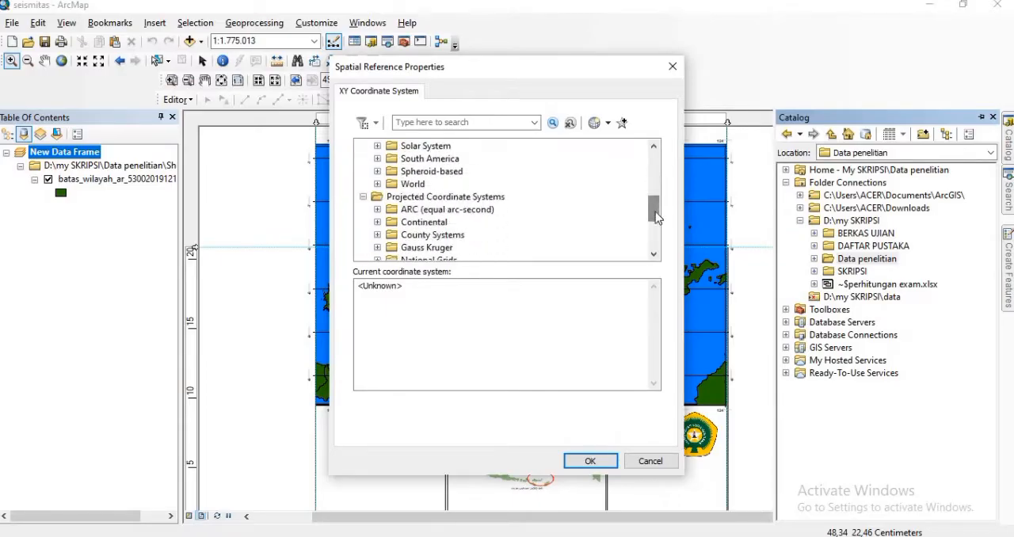
{"action": "left_click", "coordinate": [377, 184]}
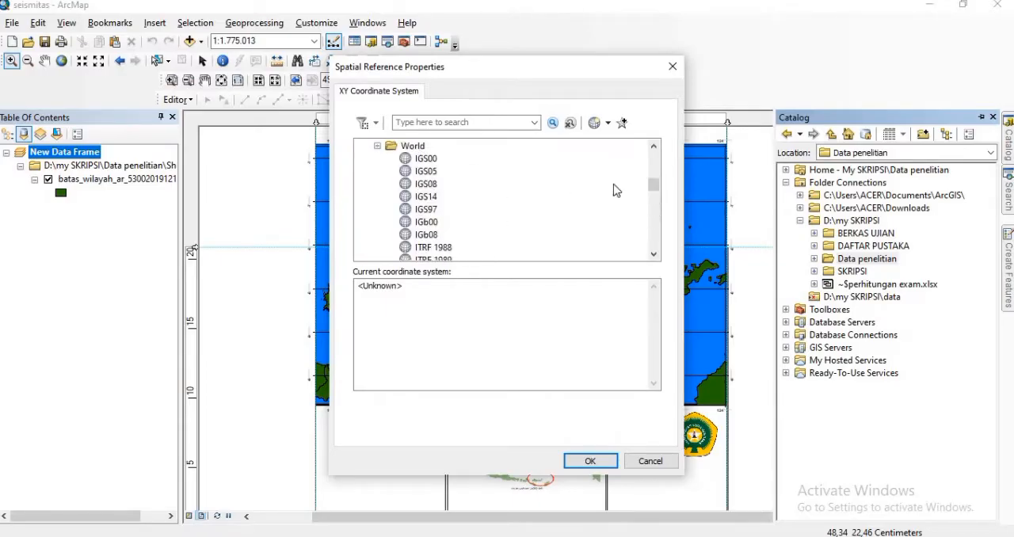
{"action": "left_click_drag", "start_coordinate": [656, 196], "coordinate": [655, 218]}
{"action": "left_click", "coordinate": [447, 198]}
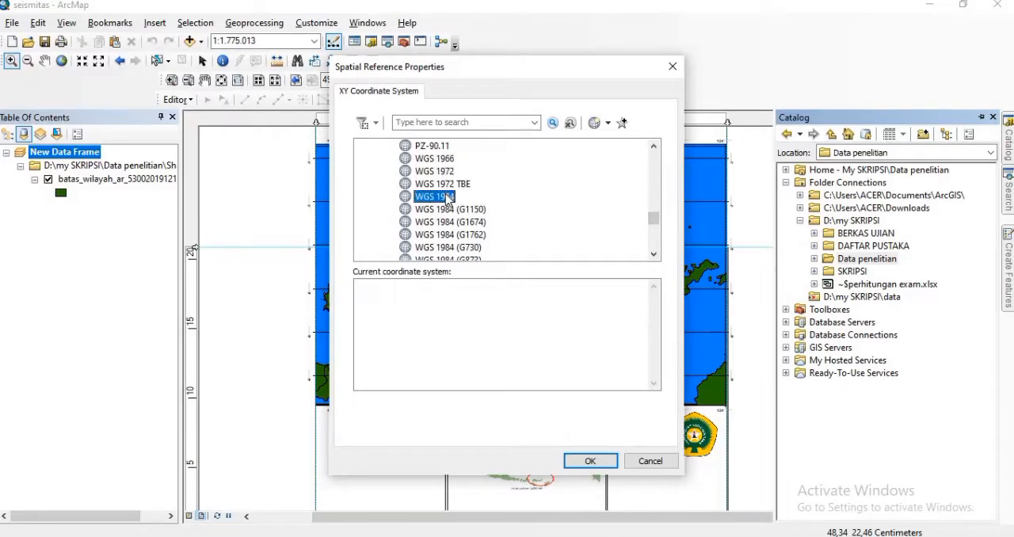
{"action": "left_click", "coordinate": [589, 463]}
{"action": "left_click", "coordinate": [542, 415]}
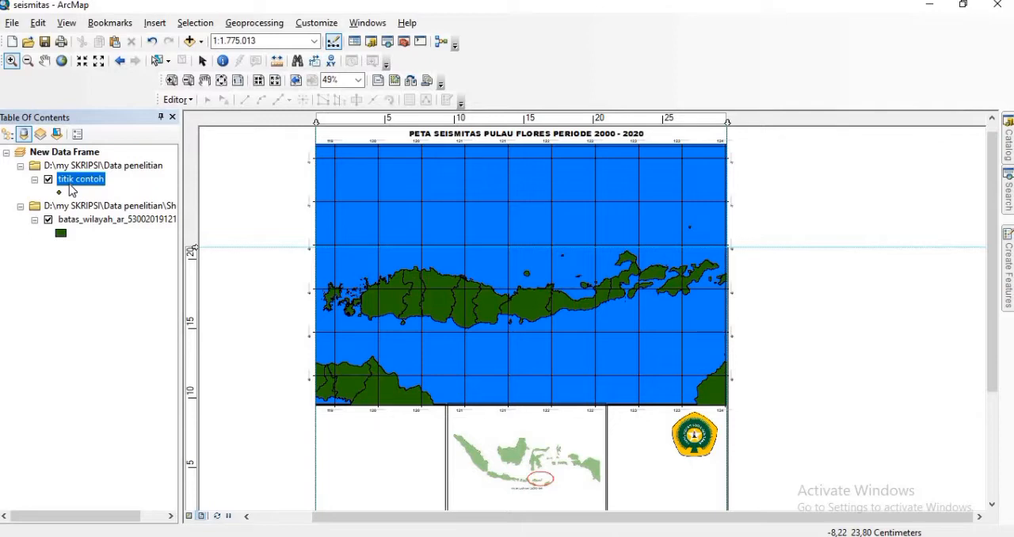
Step: Change the titik contoh layer's symbol to a red, enlarged Pushpin 2
{"action": "left_click", "coordinate": [59, 193]}
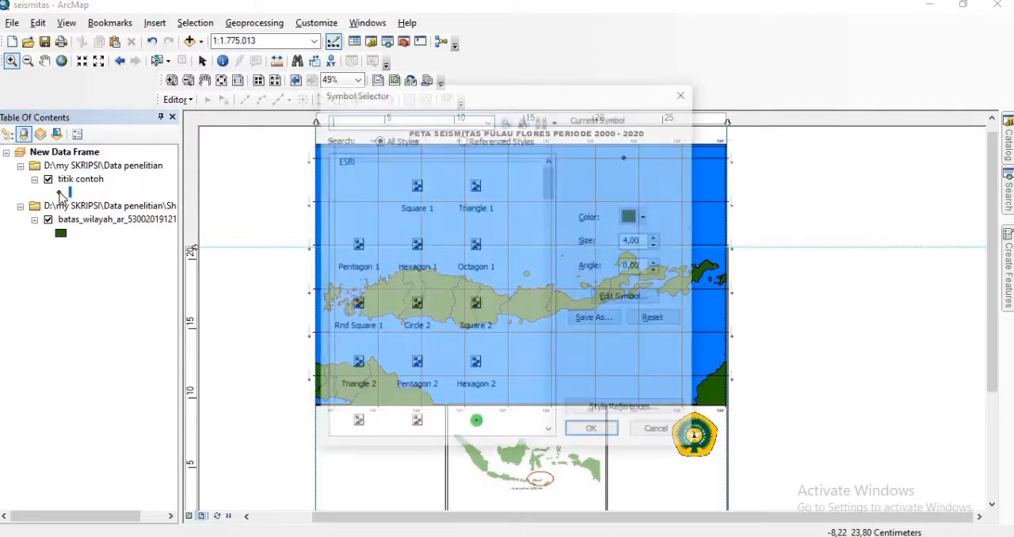
{"action": "left_click_drag", "start_coordinate": [553, 201], "coordinate": [552, 264]}
{"action": "left_click", "coordinate": [478, 302]}
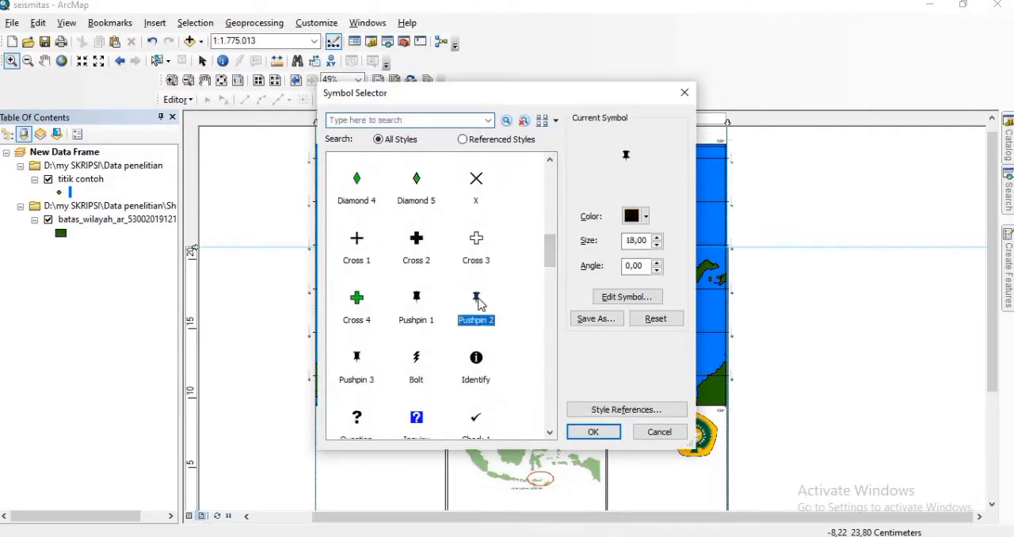
{"action": "left_click", "coordinate": [647, 216]}
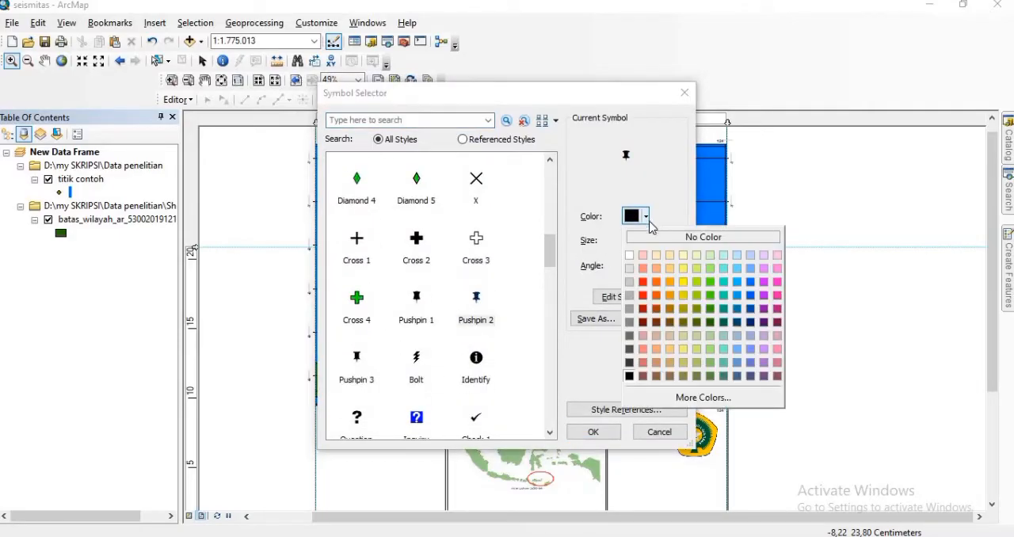
{"action": "left_click", "coordinate": [643, 291]}
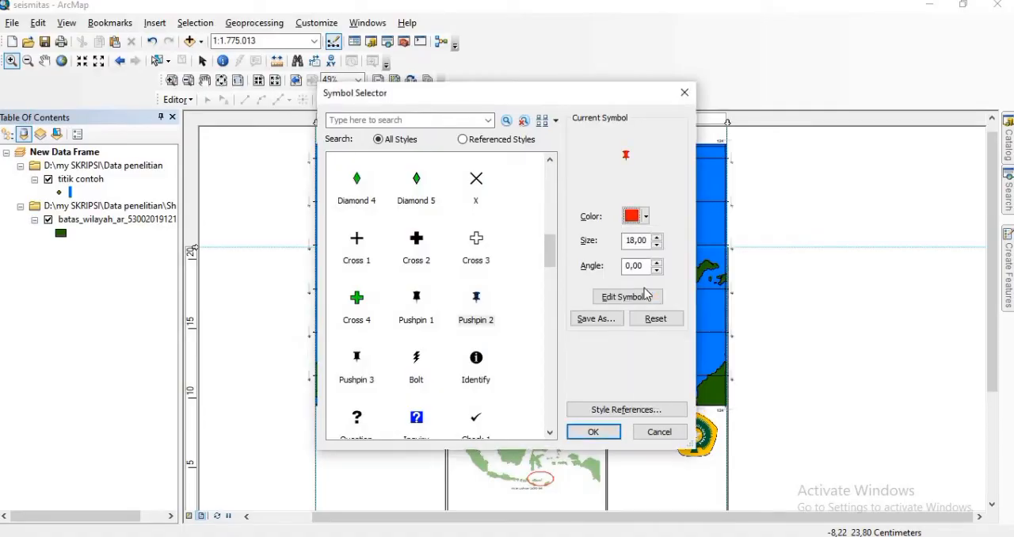
{"action": "left_click", "coordinate": [657, 238]}
{"action": "left_click", "coordinate": [658, 238]}
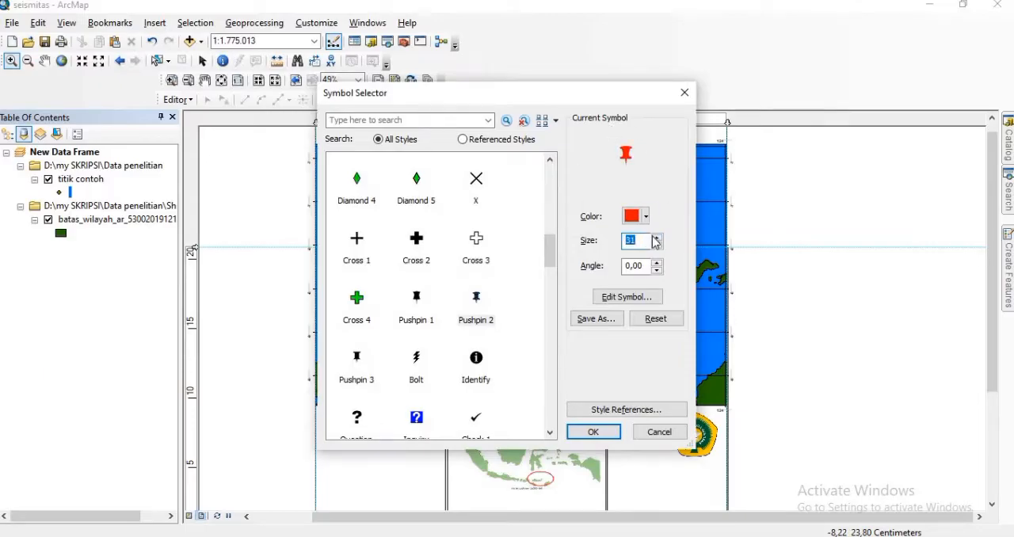
{"action": "left_click", "coordinate": [657, 238]}
{"action": "left_click", "coordinate": [595, 432]}
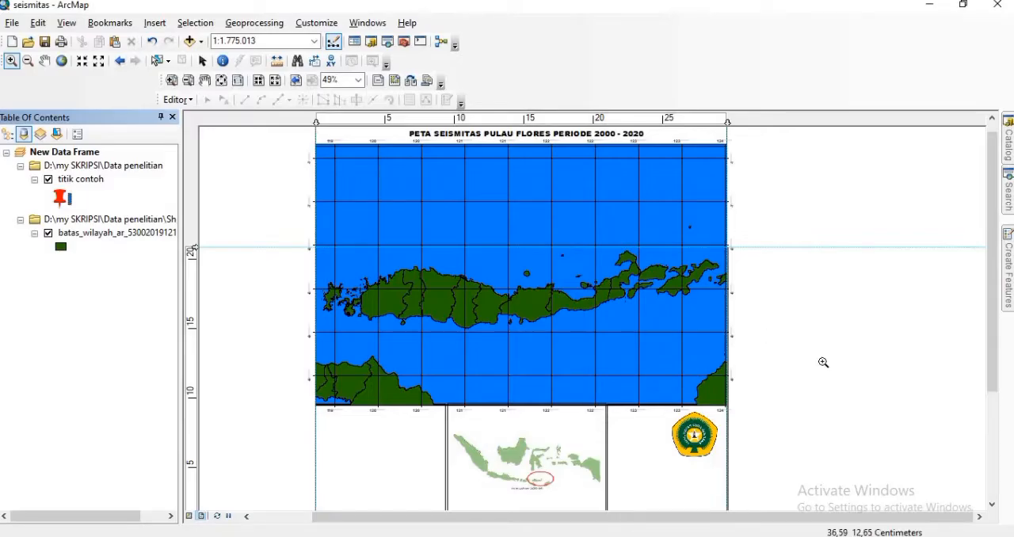
Step: Start an edit session on the titik contoh layer
{"action": "left_click", "coordinate": [176, 100]}
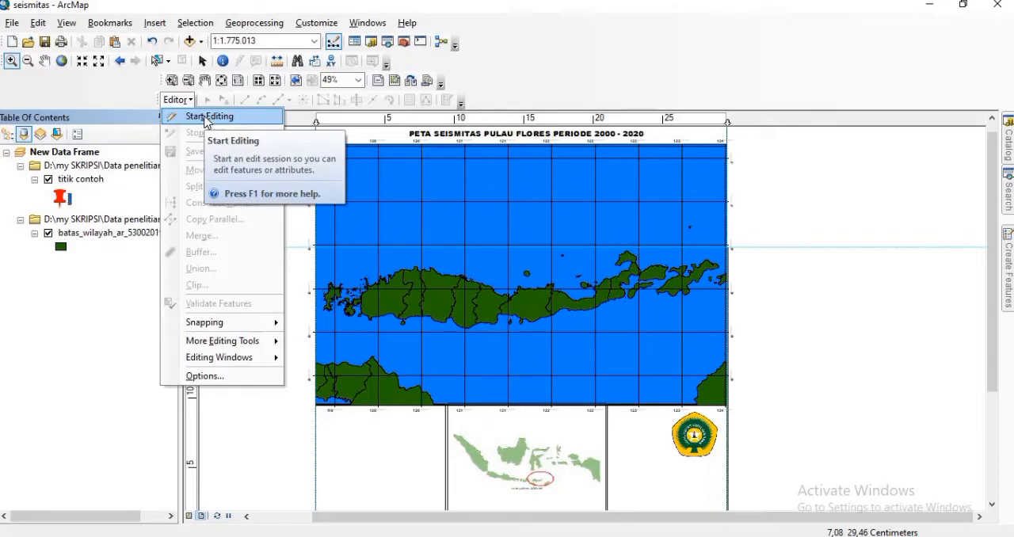
{"action": "left_click", "coordinate": [208, 117]}
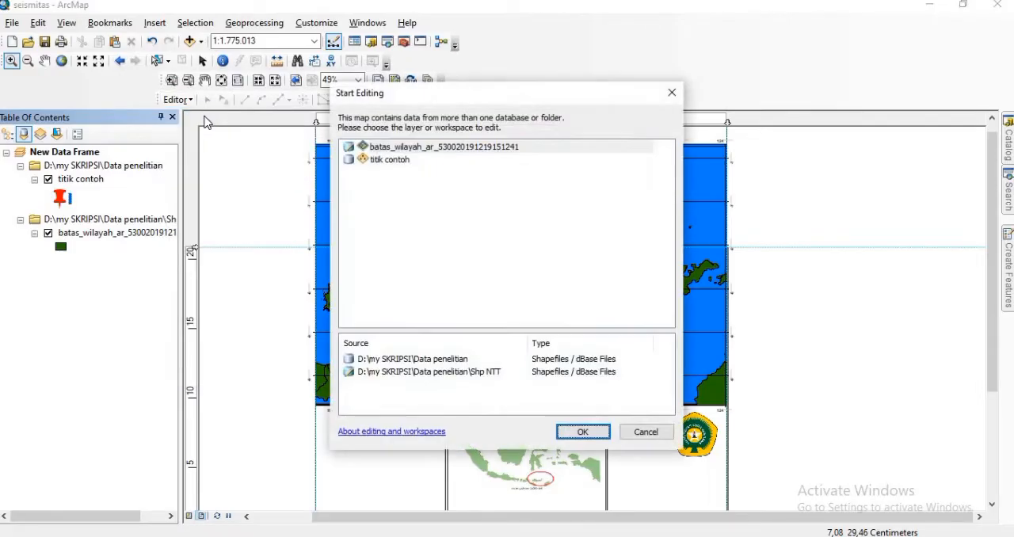
{"action": "left_click", "coordinate": [401, 161]}
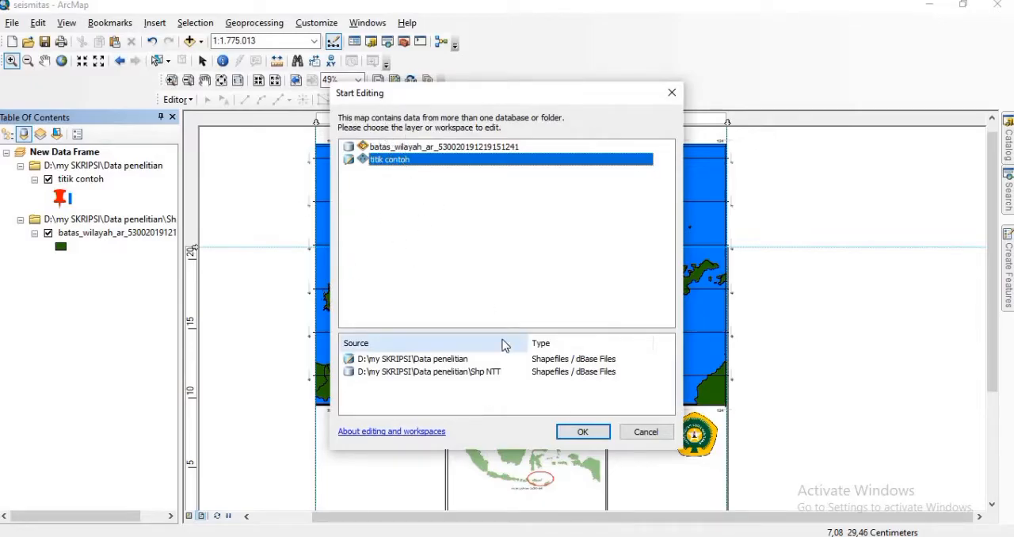
{"action": "left_click", "coordinate": [583, 432]}
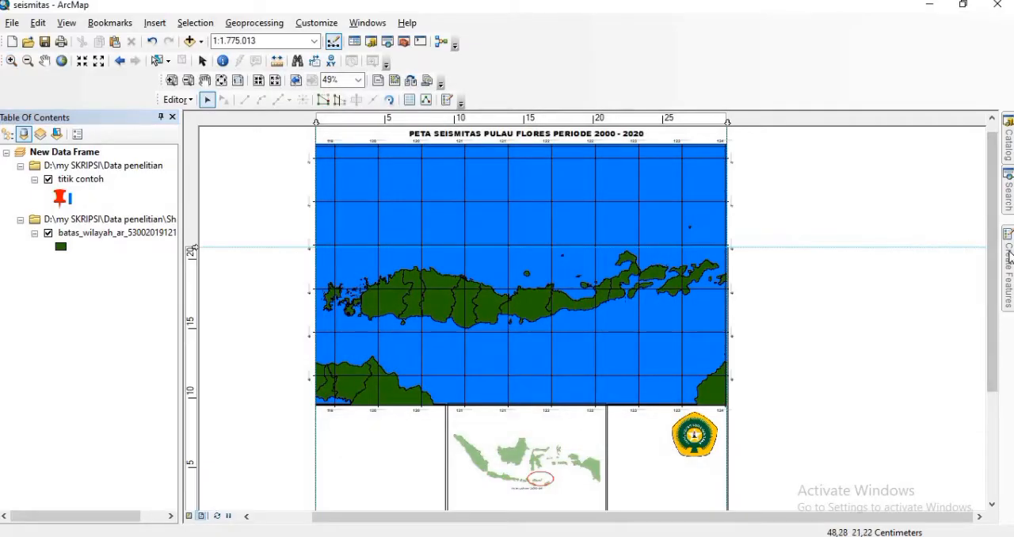
Step: Place nine titik contoh points at the grid intersections along about 9° S, from 119.5° to 123.5° E, south of Flores
{"action": "mouse_move", "coordinate": [1009, 256]}
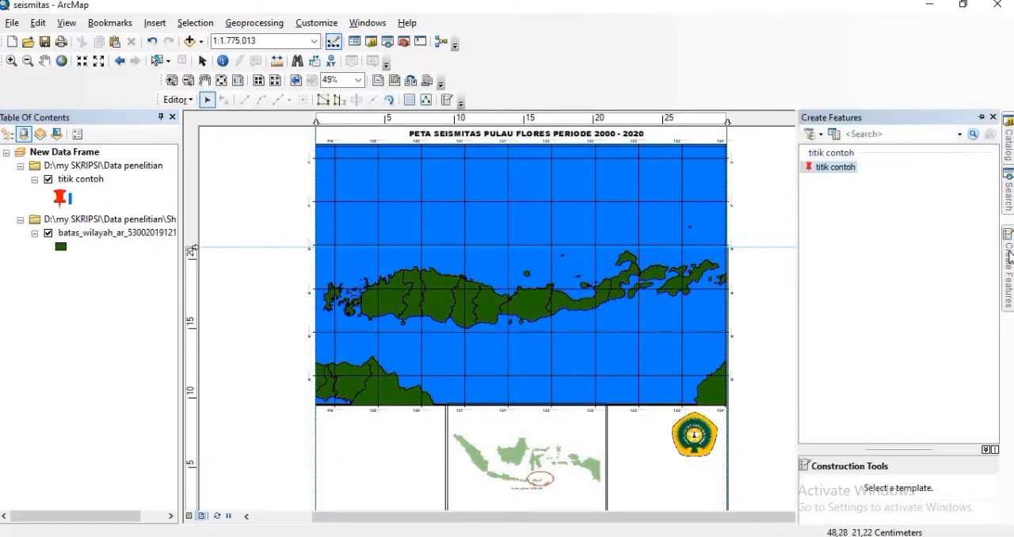
{"action": "left_click", "coordinate": [846, 173]}
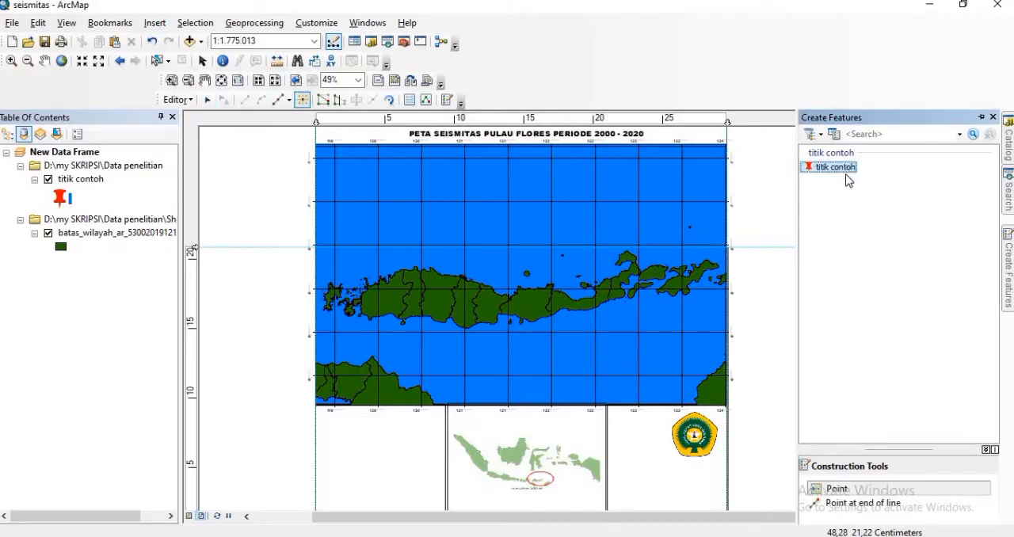
{"action": "left_click", "coordinate": [836, 492]}
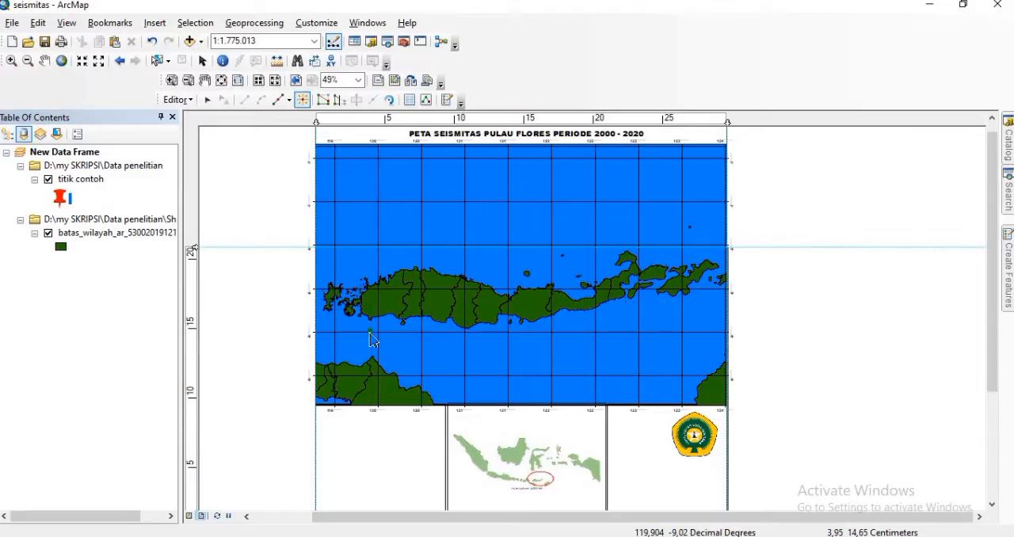
{"action": "left_click", "coordinate": [336, 333]}
{"action": "left_click", "coordinate": [379, 337]}
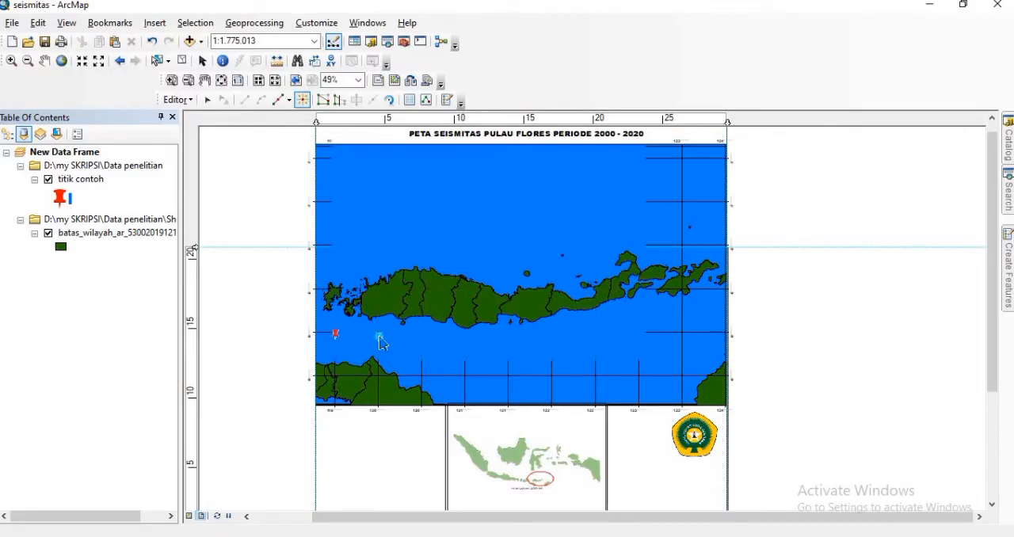
{"action": "left_click", "coordinate": [421, 333]}
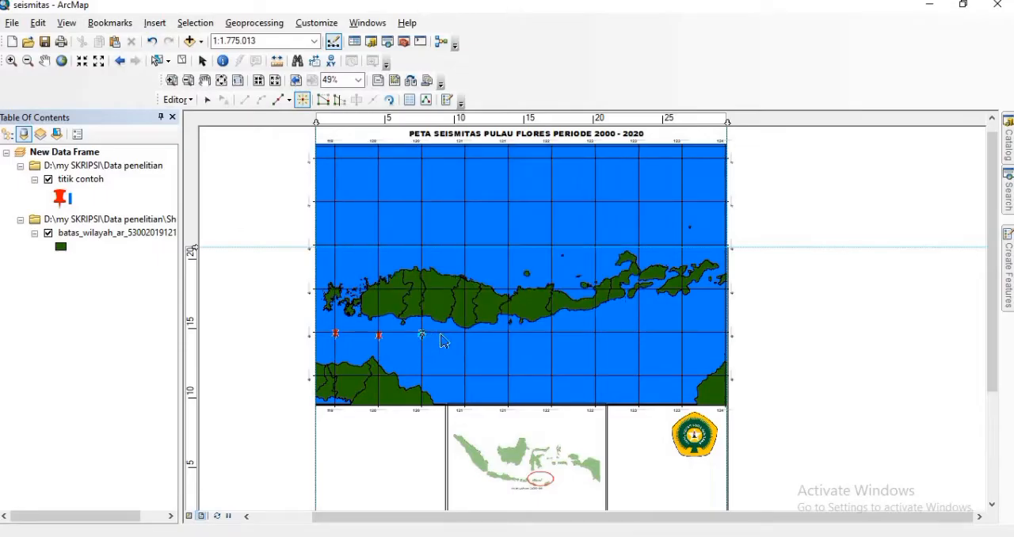
{"action": "left_click", "coordinate": [466, 333]}
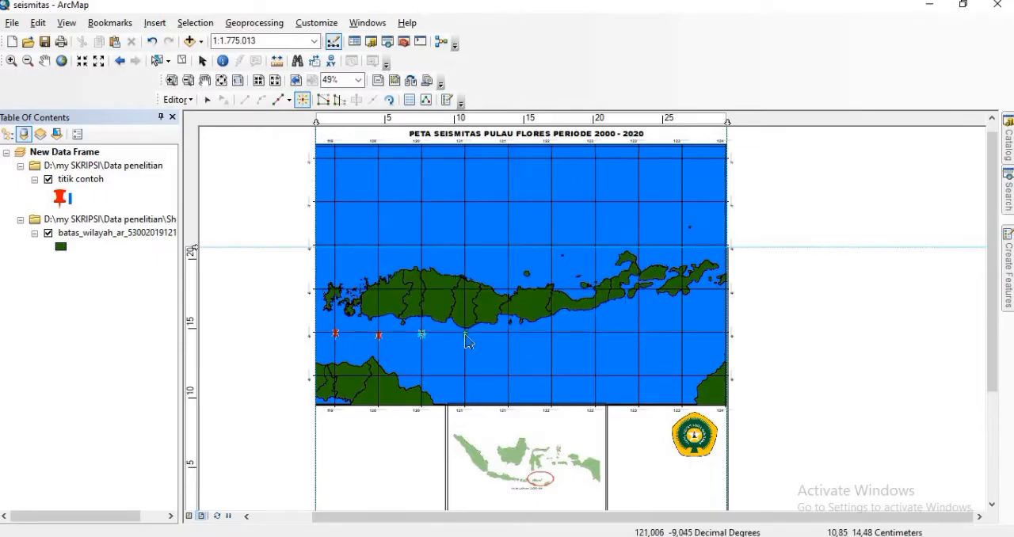
{"action": "left_click", "coordinate": [509, 331]}
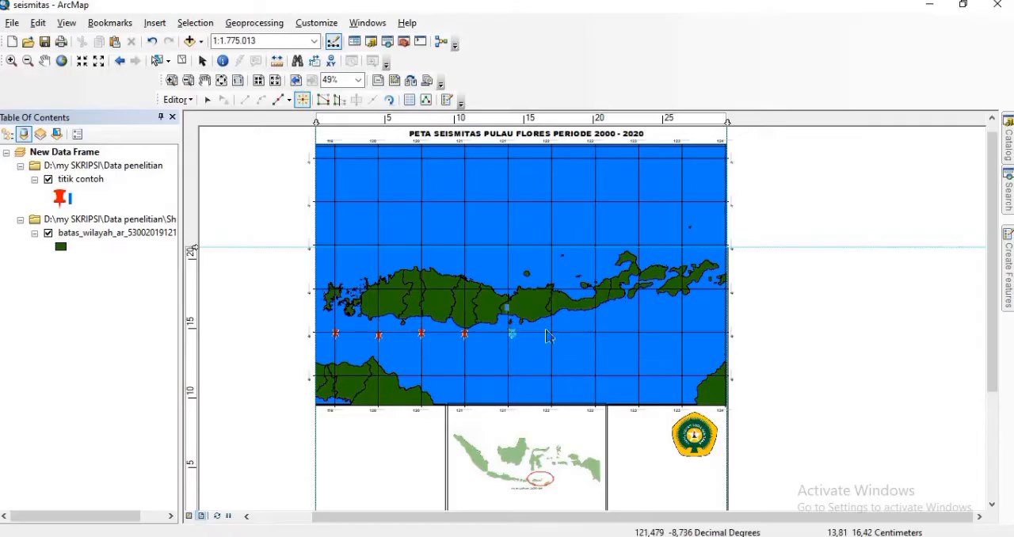
{"action": "left_click", "coordinate": [550, 333]}
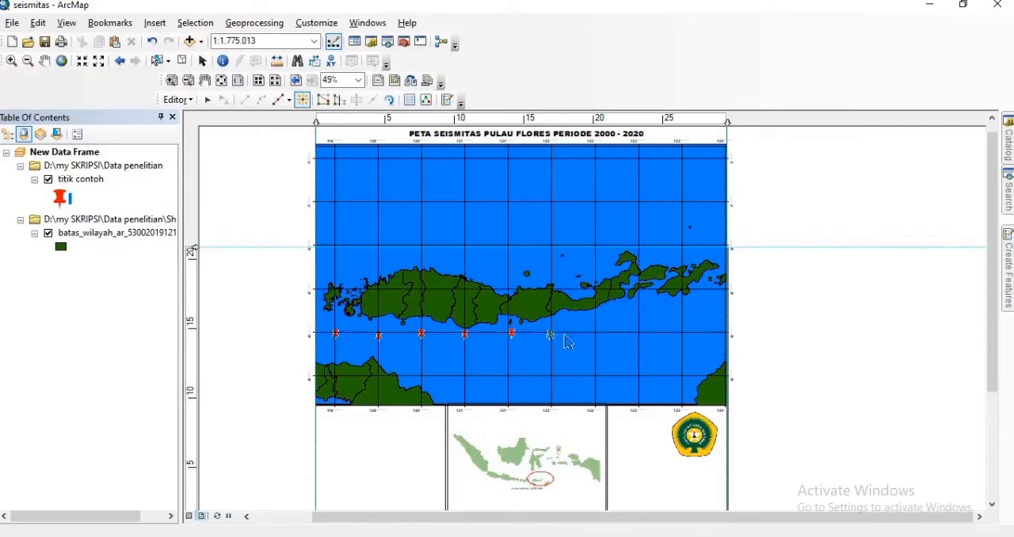
{"action": "left_click", "coordinate": [595, 333]}
{"action": "left_click", "coordinate": [643, 332]}
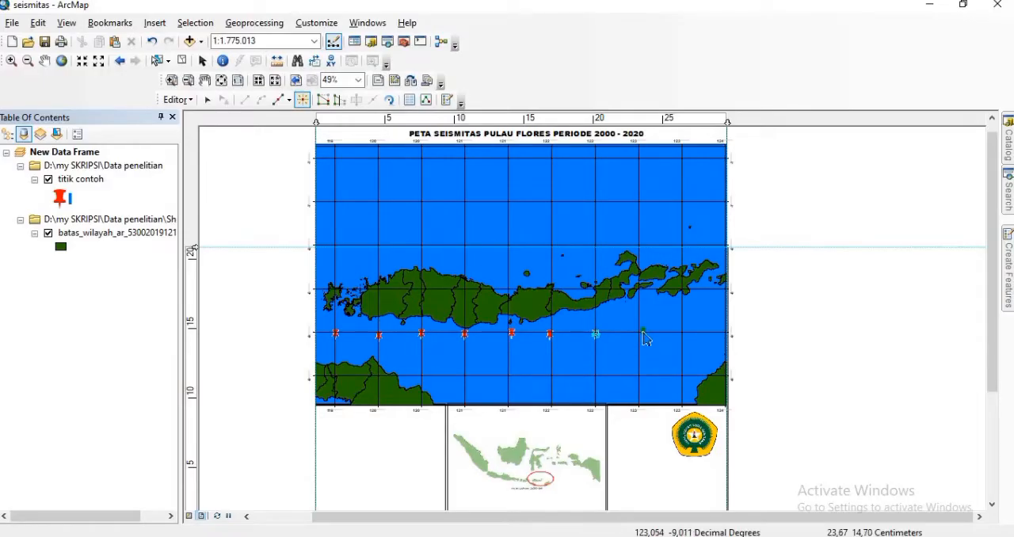
{"action": "left_click", "coordinate": [677, 332]}
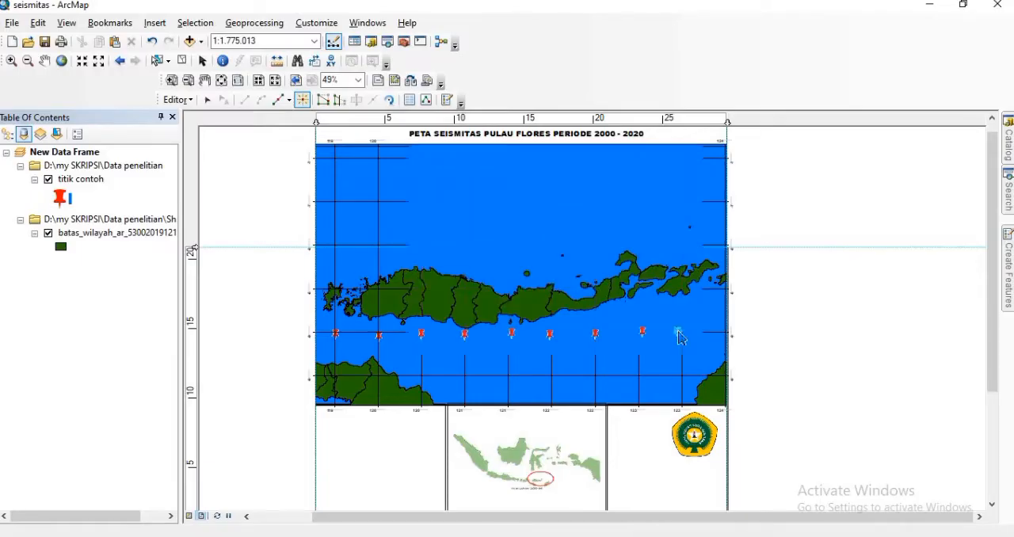
Step: Add titik contoh points at the grid intersections near 119.5° E and 120° E on 8.5° S, and 119.5° E on 8° S
{"action": "left_click", "coordinate": [336, 292]}
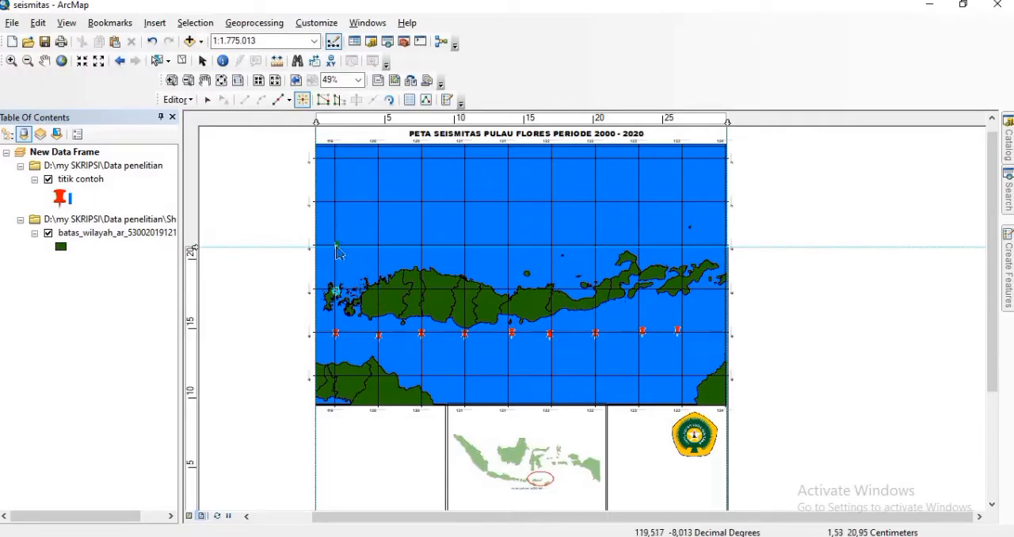
{"action": "left_click", "coordinate": [378, 292]}
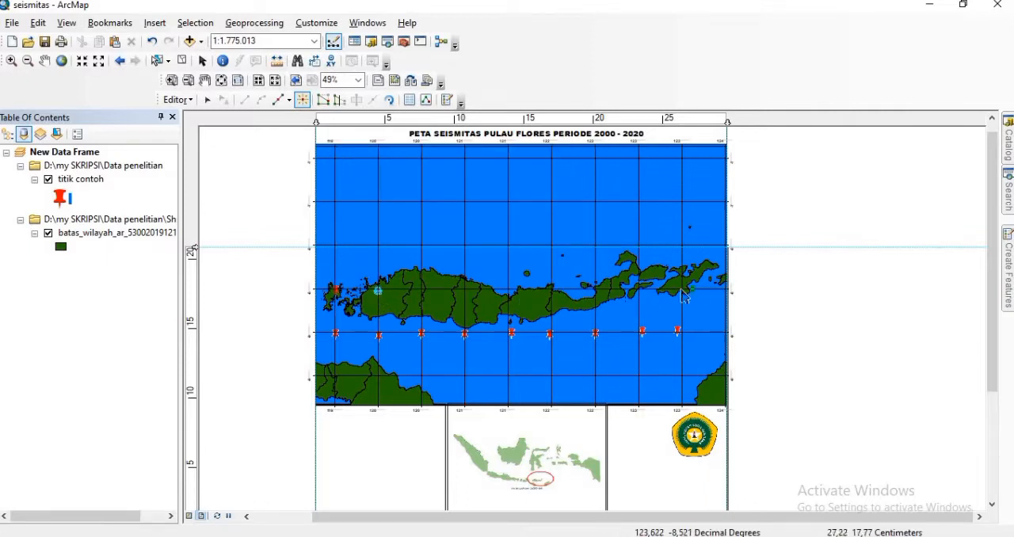
{"action": "left_click", "coordinate": [336, 246]}
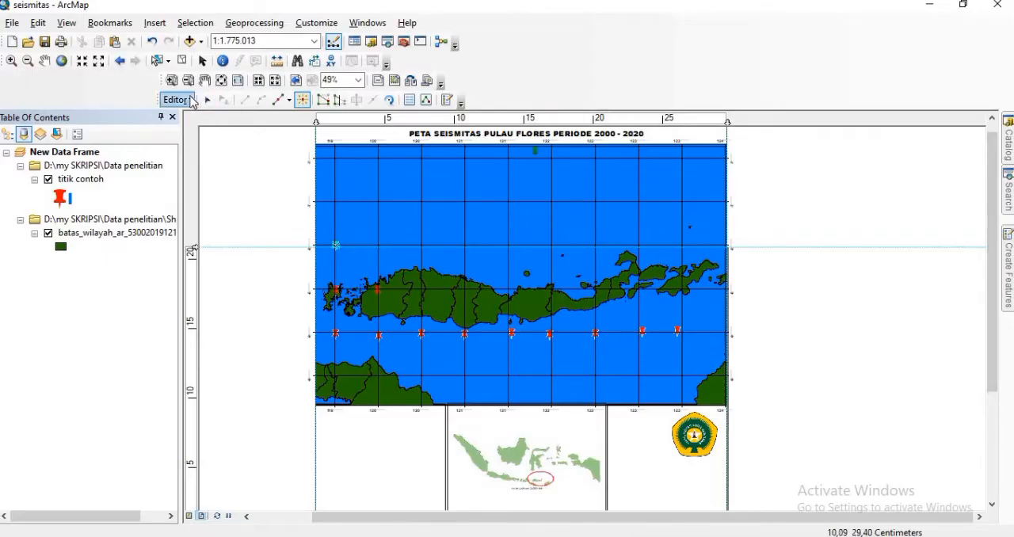
Step: Stop the edit session and save the edits to the titik contoh layer
{"action": "left_click", "coordinate": [177, 100]}
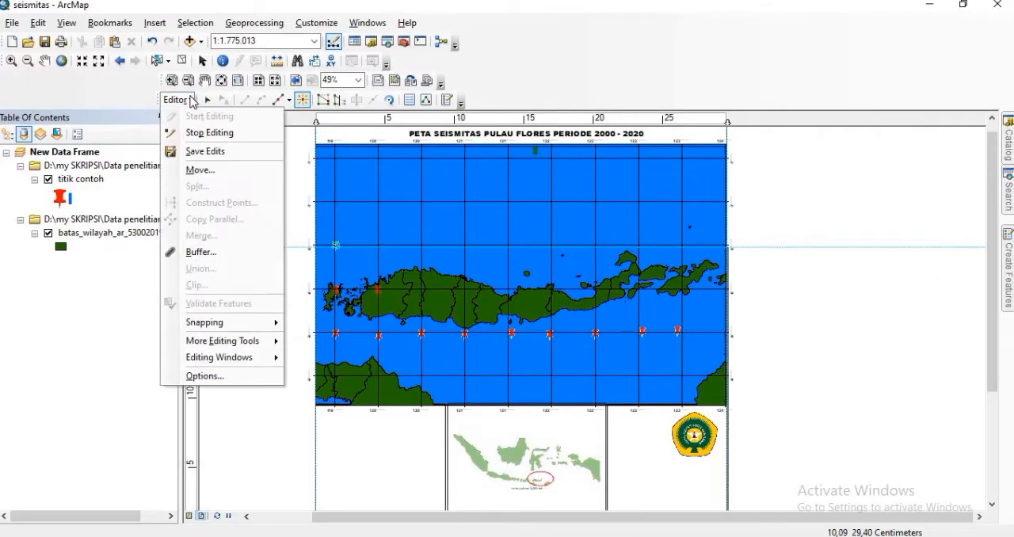
{"action": "left_click", "coordinate": [202, 136]}
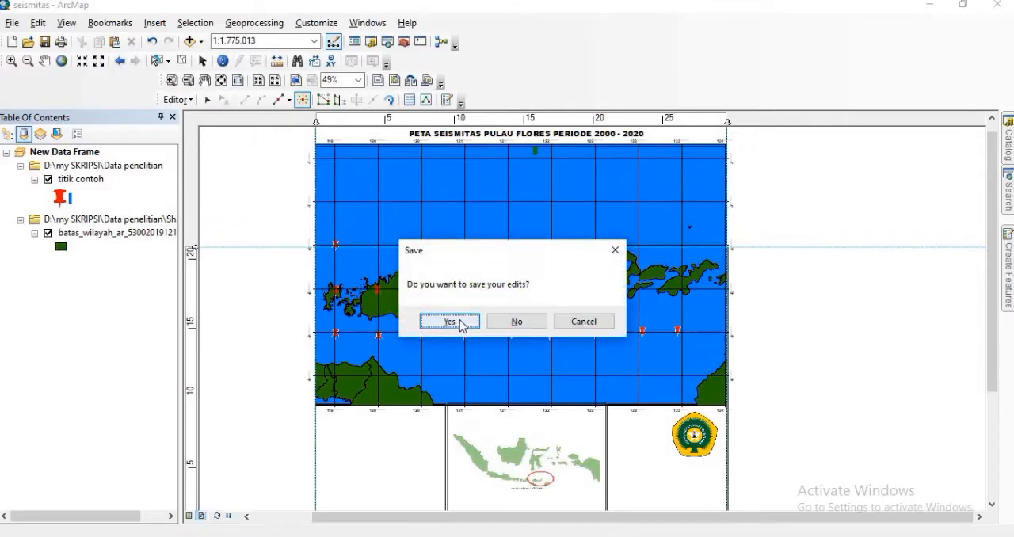
{"action": "left_click", "coordinate": [462, 324]}
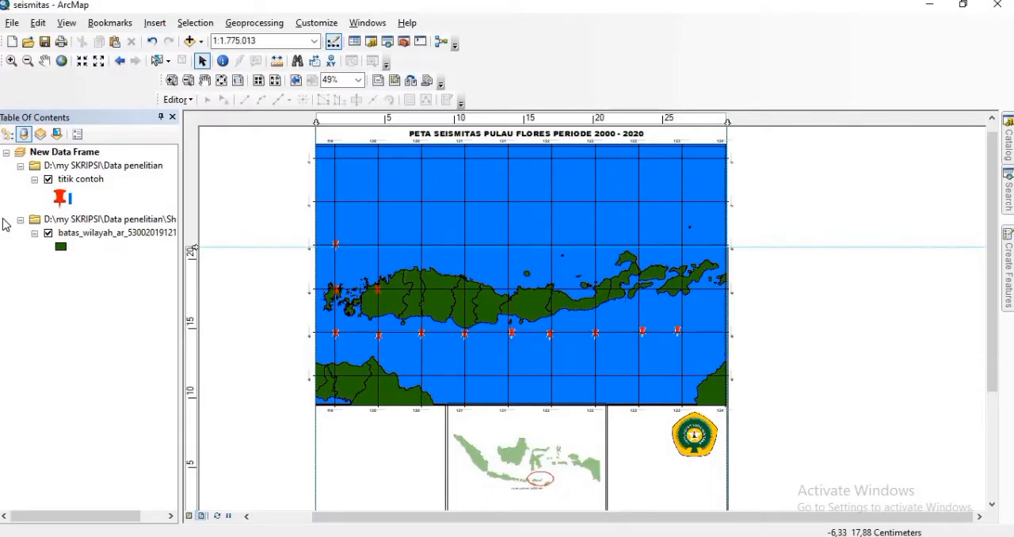
Step: Add a Text field named x to the titik contoh attribute table and narrow its column
{"action": "right_click", "coordinate": [84, 183]}
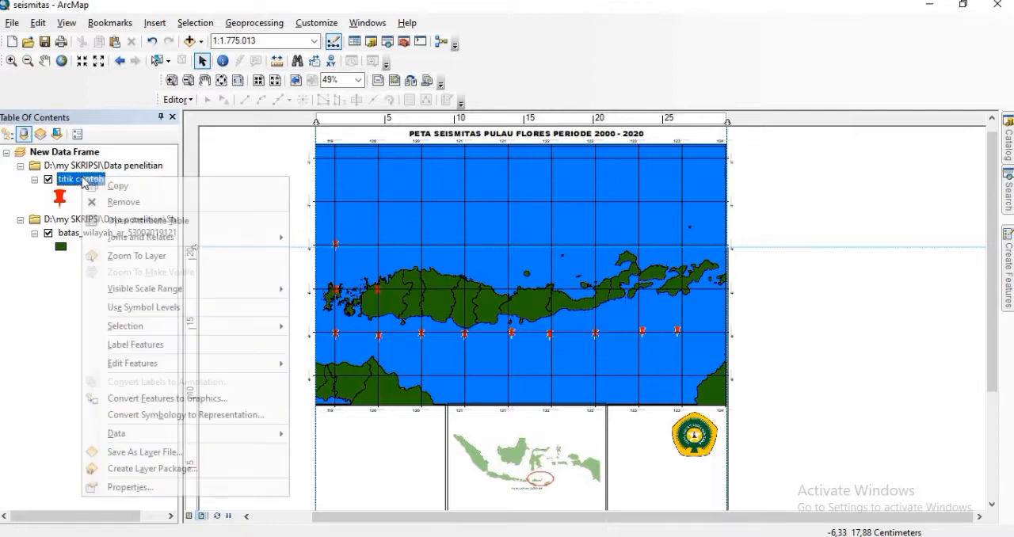
{"action": "left_click", "coordinate": [144, 222]}
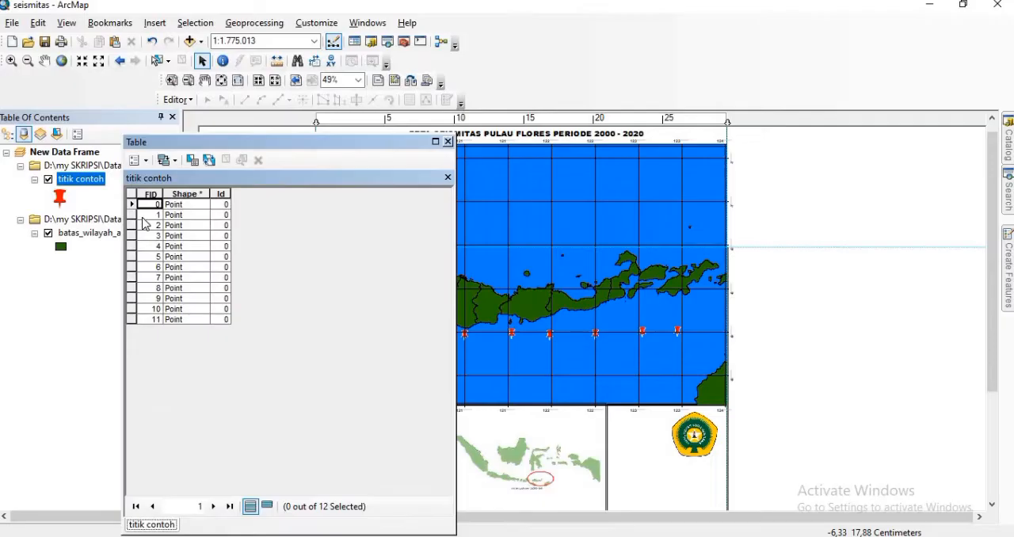
{"action": "left_click", "coordinate": [150, 162]}
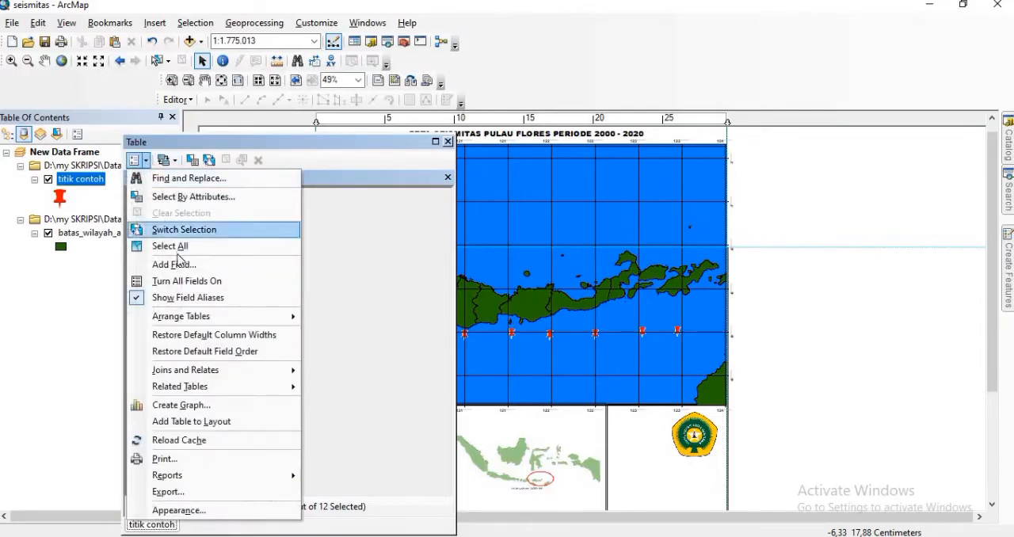
{"action": "left_click", "coordinate": [182, 265]}
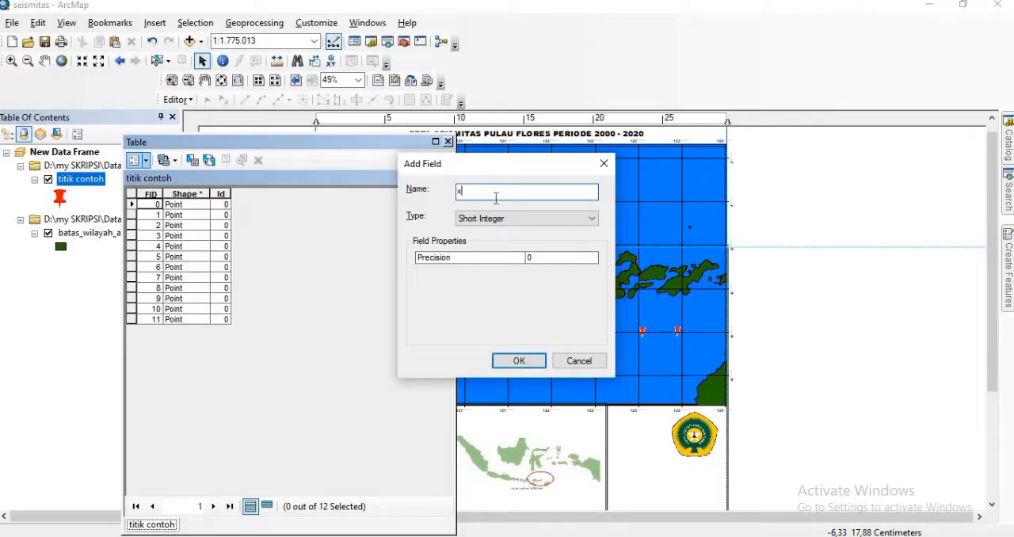
{"action": "left_click", "coordinate": [592, 219]}
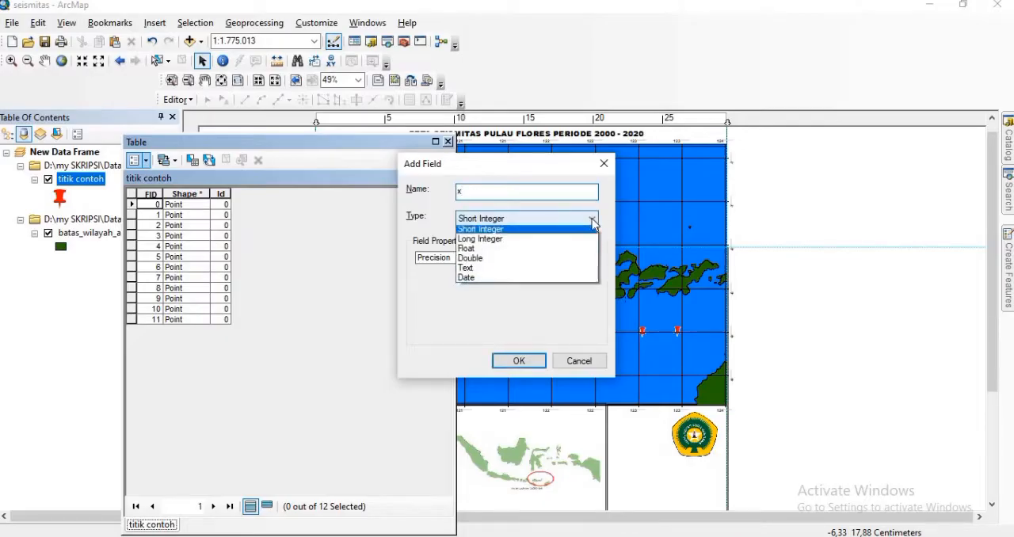
{"action": "left_click", "coordinate": [480, 267]}
{"action": "left_click", "coordinate": [518, 361]}
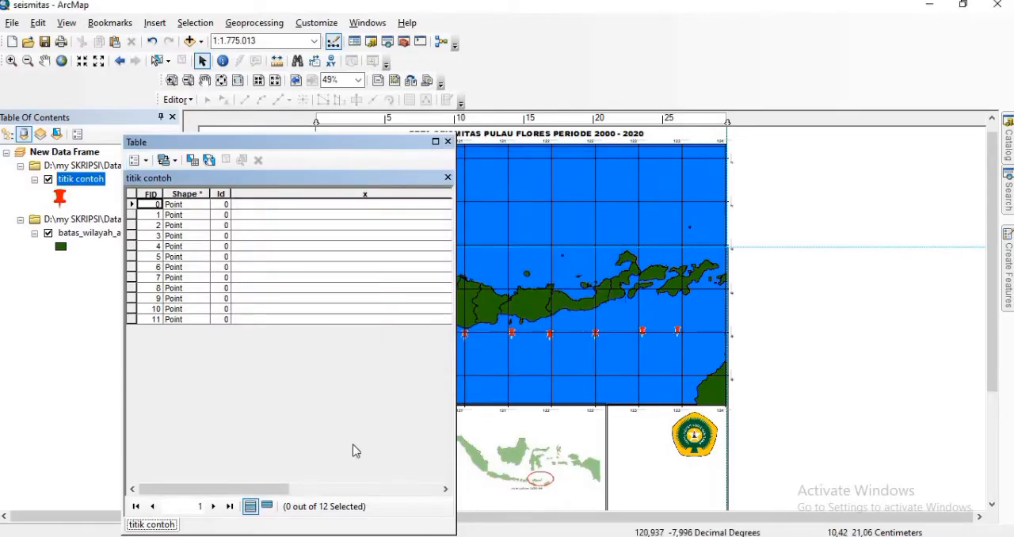
{"action": "left_click_drag", "start_coordinate": [282, 491], "coordinate": [434, 488]}
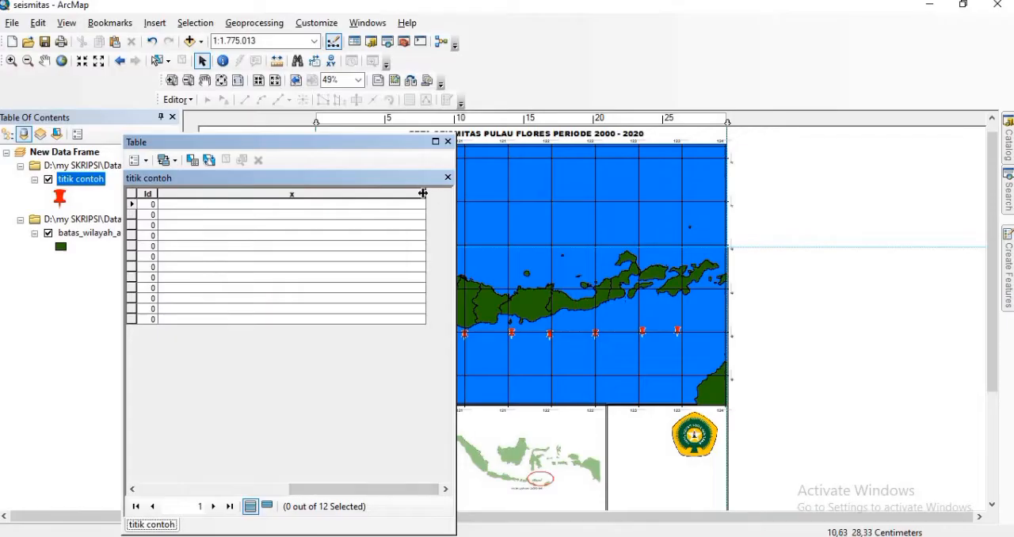
{"action": "left_click_drag", "start_coordinate": [424, 193], "coordinate": [278, 191]}
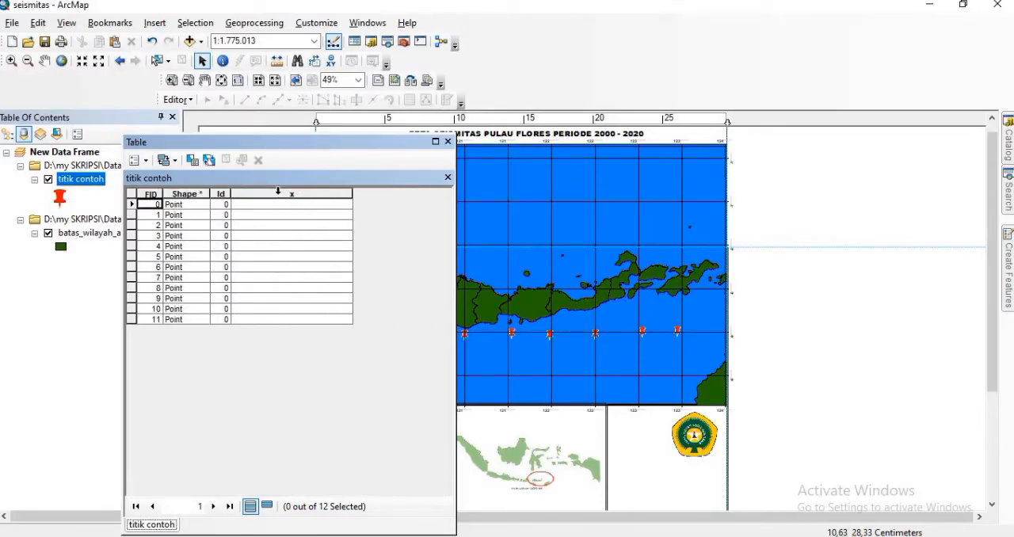
Step: Add a Text field named Y to the titik contoh attribute table and narrow its column
{"action": "left_click", "coordinate": [142, 160]}
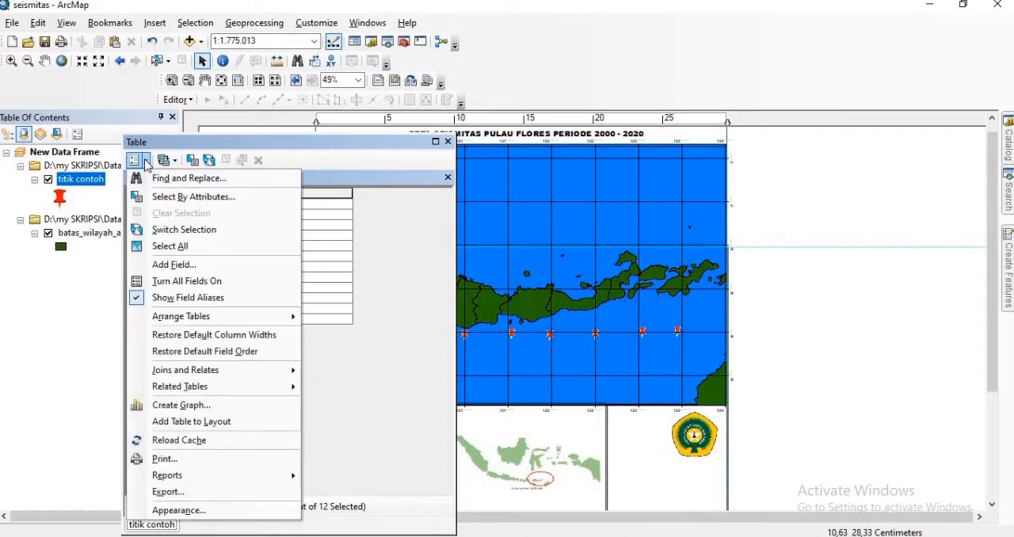
{"action": "left_click", "coordinate": [179, 265]}
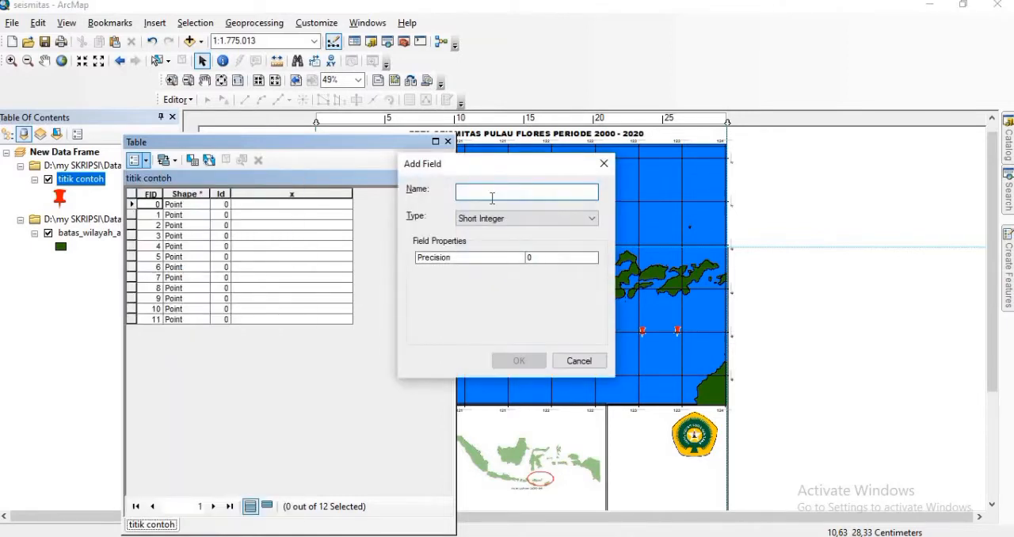
{"action": "type", "text": "Y"}
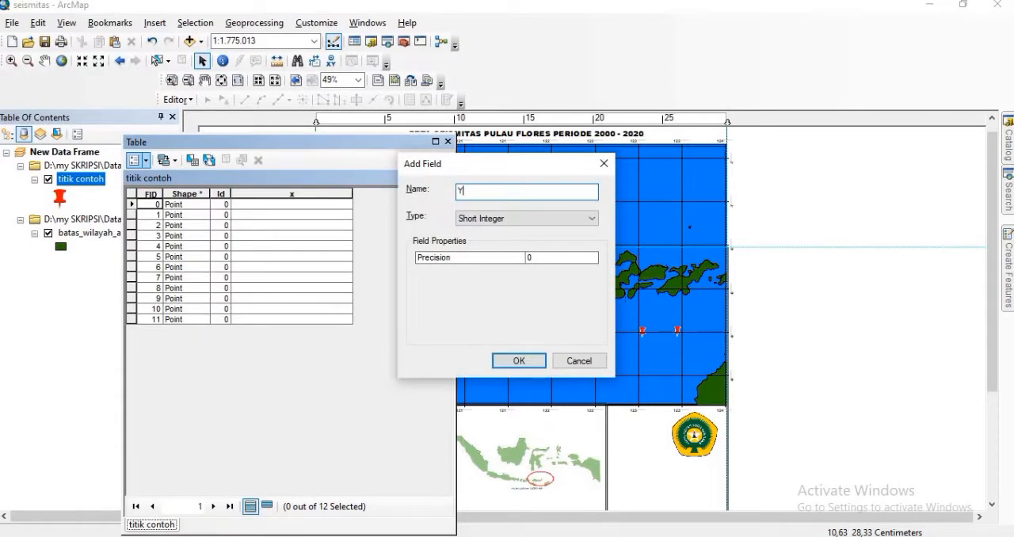
{"action": "left_click", "coordinate": [591, 218]}
{"action": "left_click", "coordinate": [483, 271]}
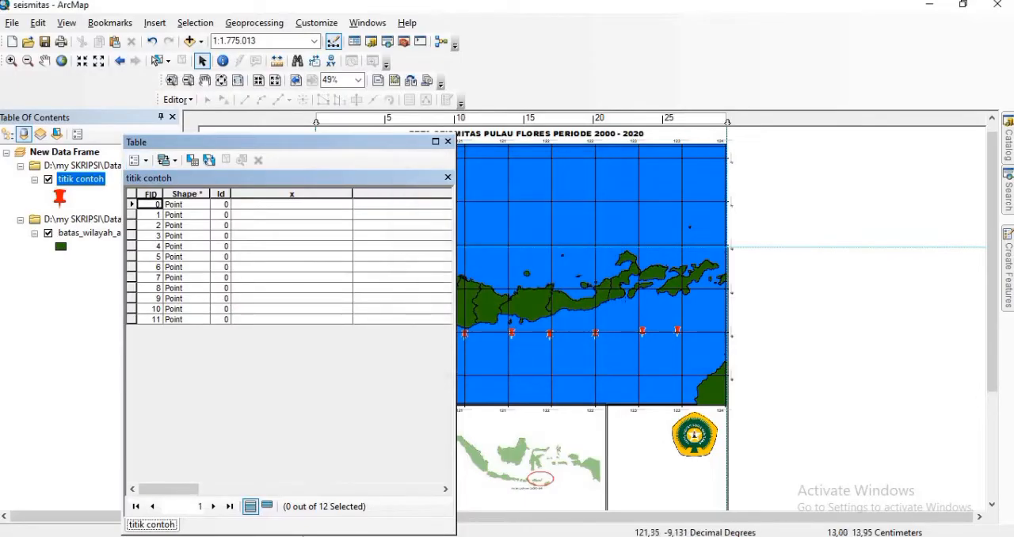
{"action": "left_click_drag", "start_coordinate": [193, 492], "coordinate": [282, 490]}
{"action": "left_click_drag", "start_coordinate": [434, 480], "coordinate": [462, 479]}
{"action": "left_click_drag", "start_coordinate": [405, 194], "coordinate": [252, 194]}
{"action": "left_click_drag", "start_coordinate": [330, 495], "coordinate": [245, 480]}
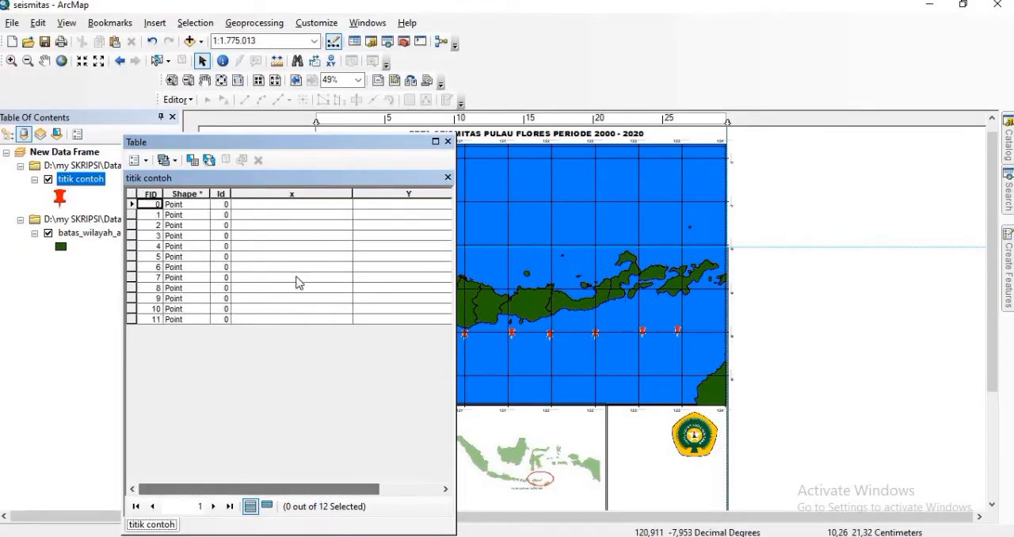
Step: Calculate the x field's geometry as X Coordinate of Point in Degrees Minutes Seconds, using the data source's WGS 1984 coordinate system
{"action": "right_click", "coordinate": [289, 192]}
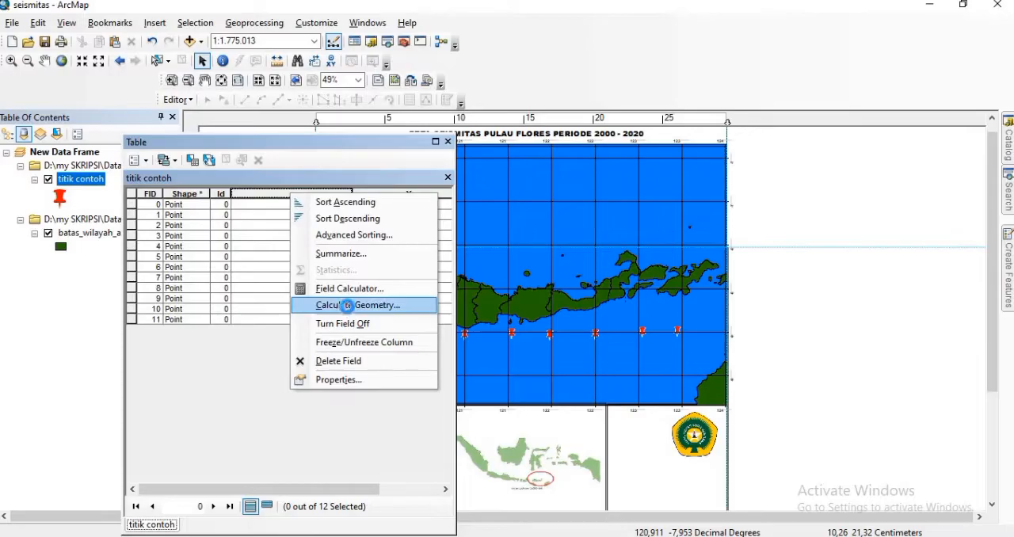
{"action": "left_click", "coordinate": [349, 311]}
{"action": "left_click", "coordinate": [469, 306]}
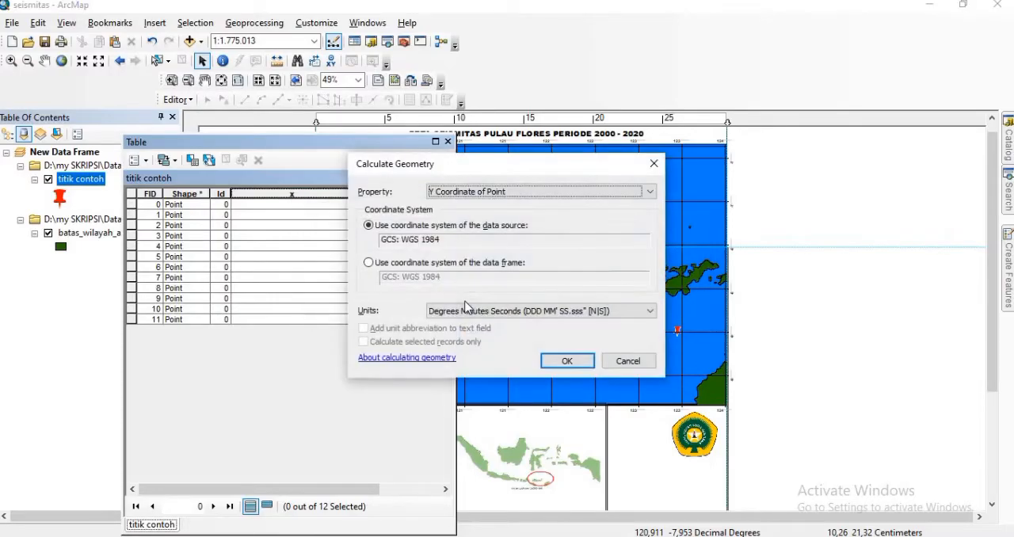
{"action": "left_click", "coordinate": [648, 193]}
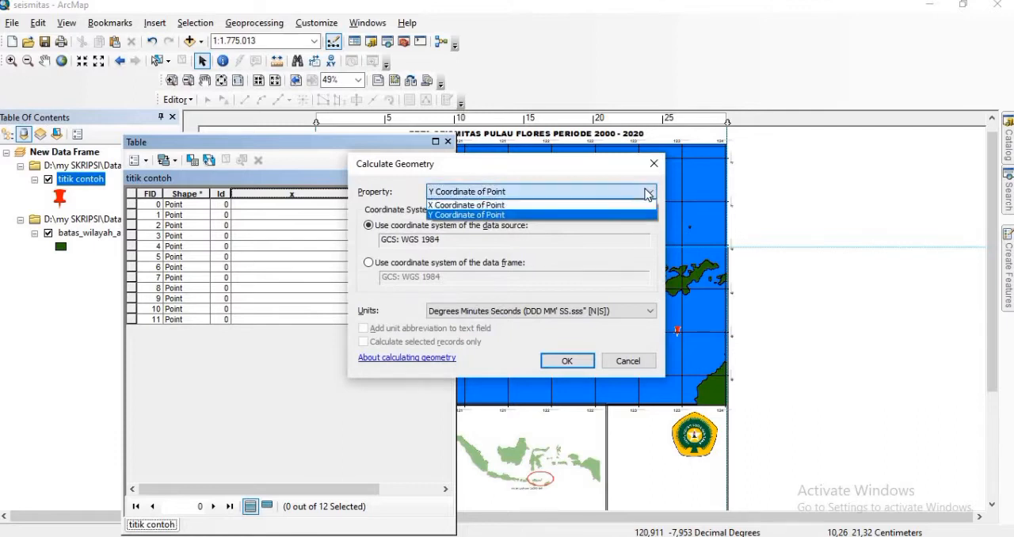
{"action": "left_click", "coordinate": [562, 205]}
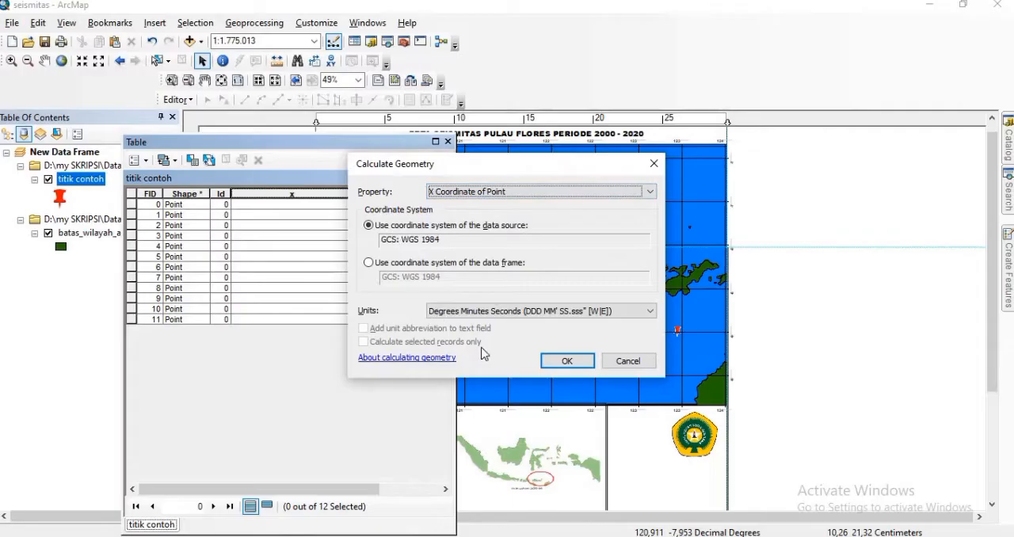
{"action": "left_click", "coordinate": [564, 361]}
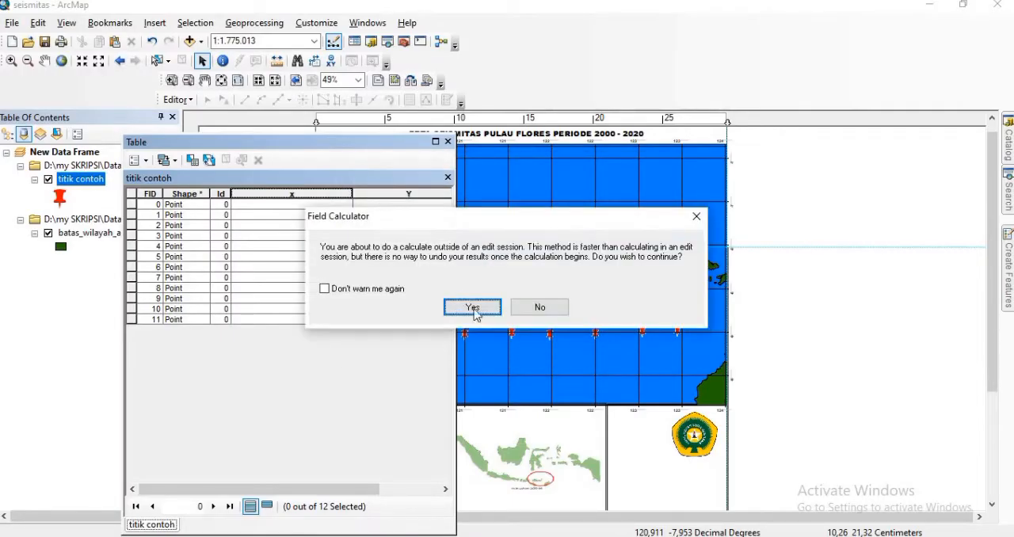
{"action": "left_click", "coordinate": [473, 307]}
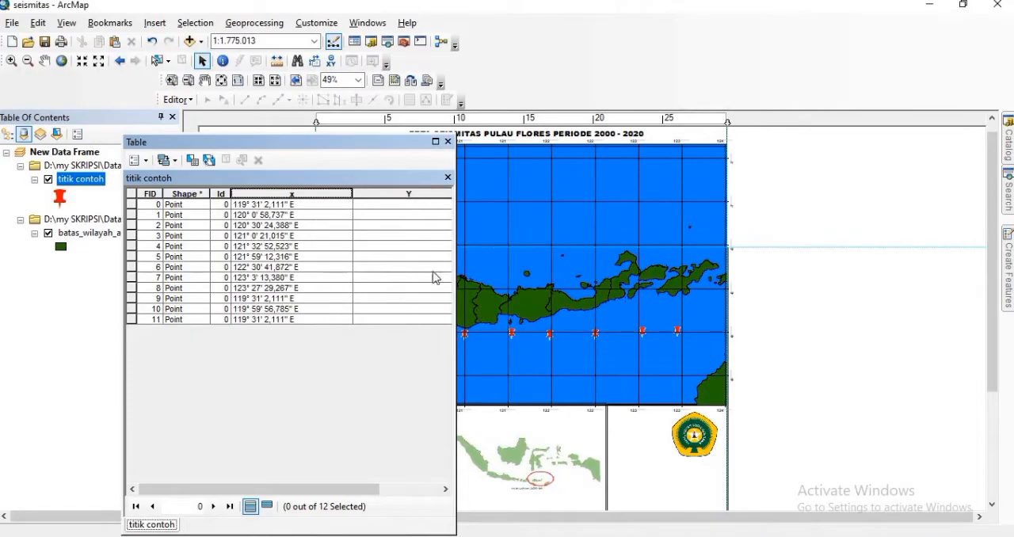
{"action": "left_click_drag", "start_coordinate": [331, 490], "coordinate": [404, 487]}
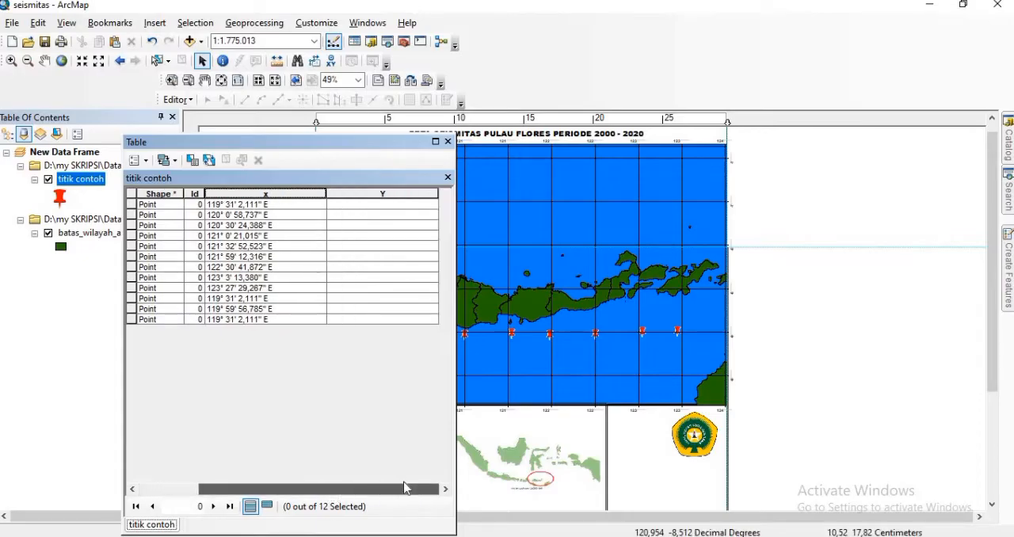
Step: Calculate the Y field's geometry as Y Coordinate of Point in Degrees Minutes Seconds, using the data source's WGS 1984 coordinate system
{"action": "right_click", "coordinate": [383, 192]}
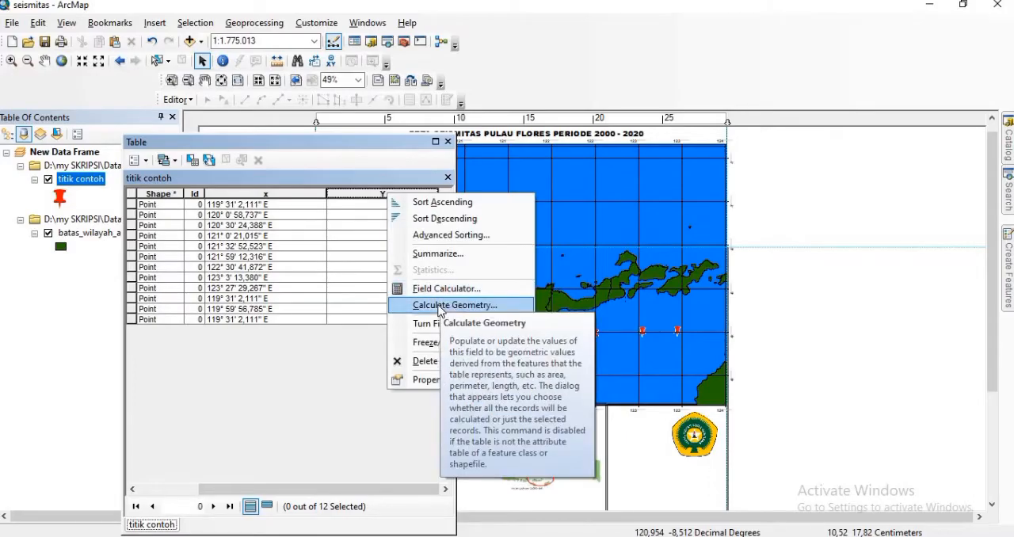
{"action": "left_click", "coordinate": [445, 306]}
{"action": "left_click", "coordinate": [464, 306]}
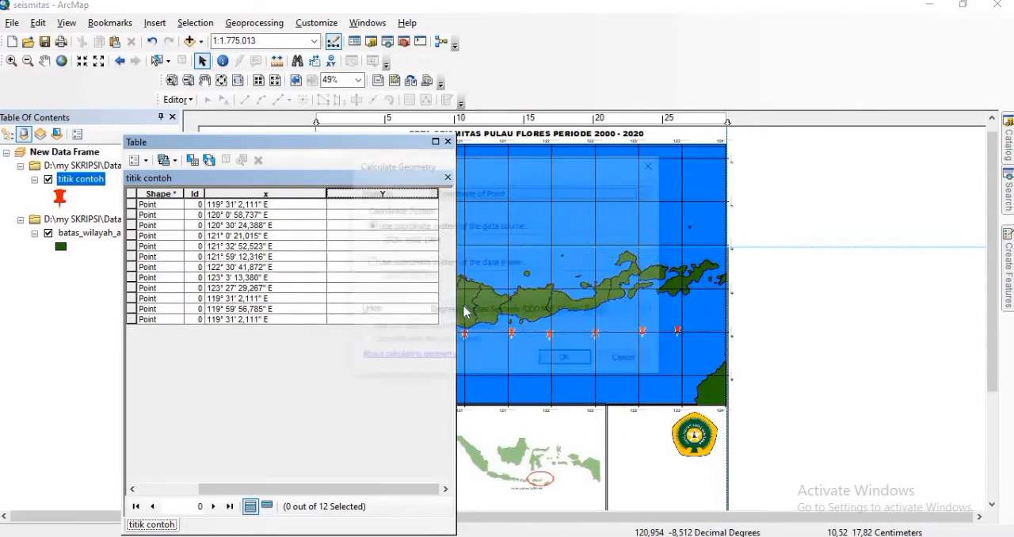
{"action": "left_click", "coordinate": [566, 361]}
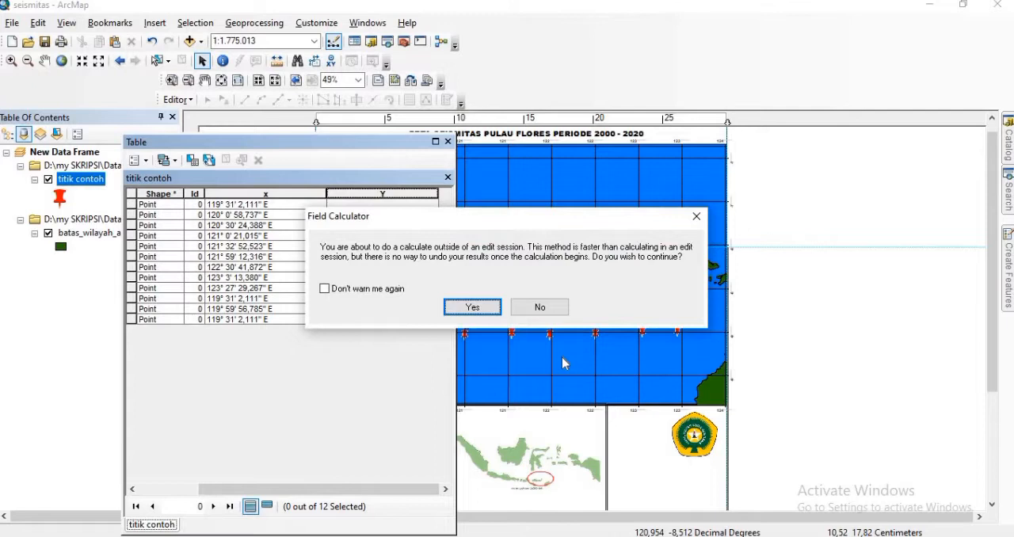
{"action": "left_click", "coordinate": [472, 308]}
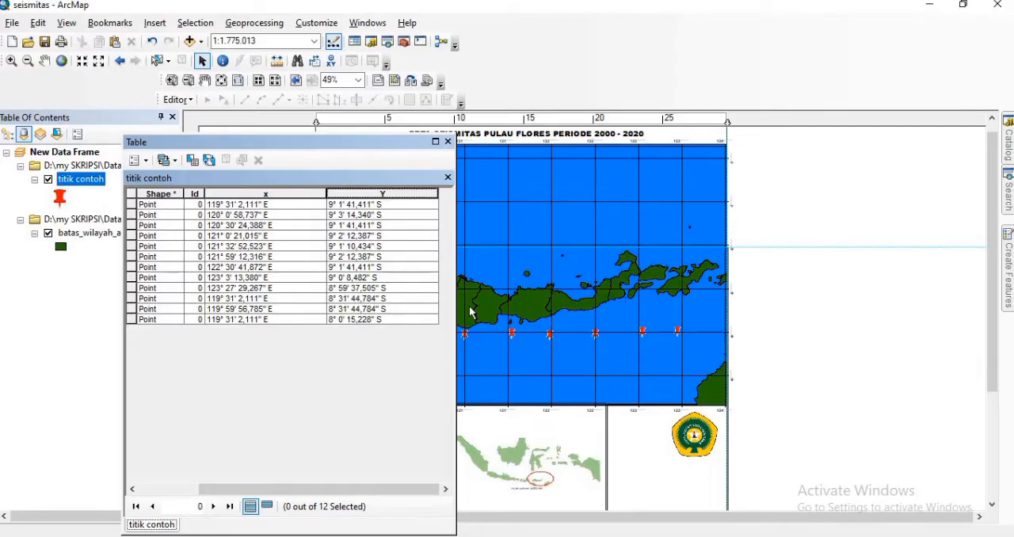
Step: Rerun the geometry calculation on the x field in Degrees Minutes Seconds, using the data source's WGS 1984 coordinate system
{"action": "right_click", "coordinate": [252, 190]}
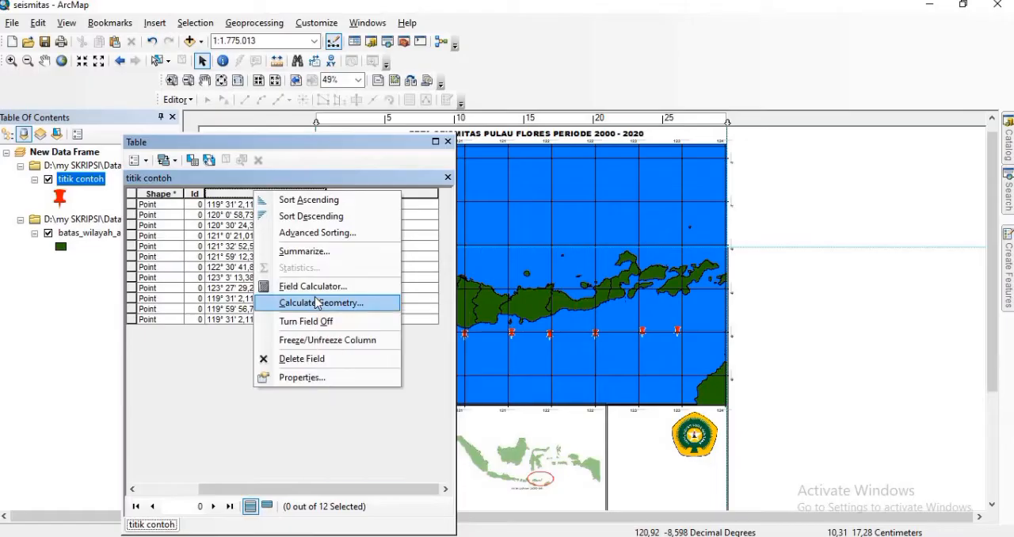
{"action": "left_click", "coordinate": [317, 303]}
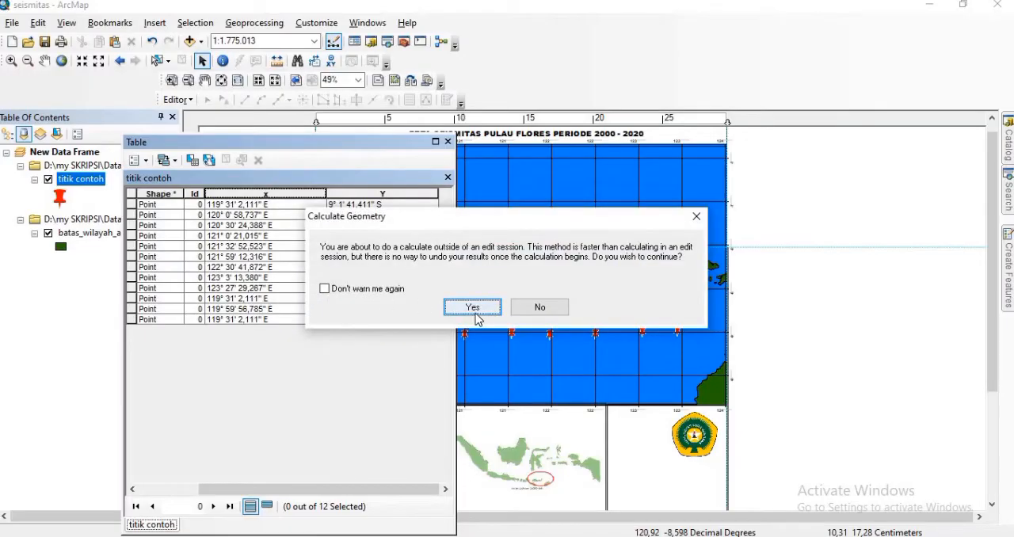
{"action": "left_click", "coordinate": [473, 308]}
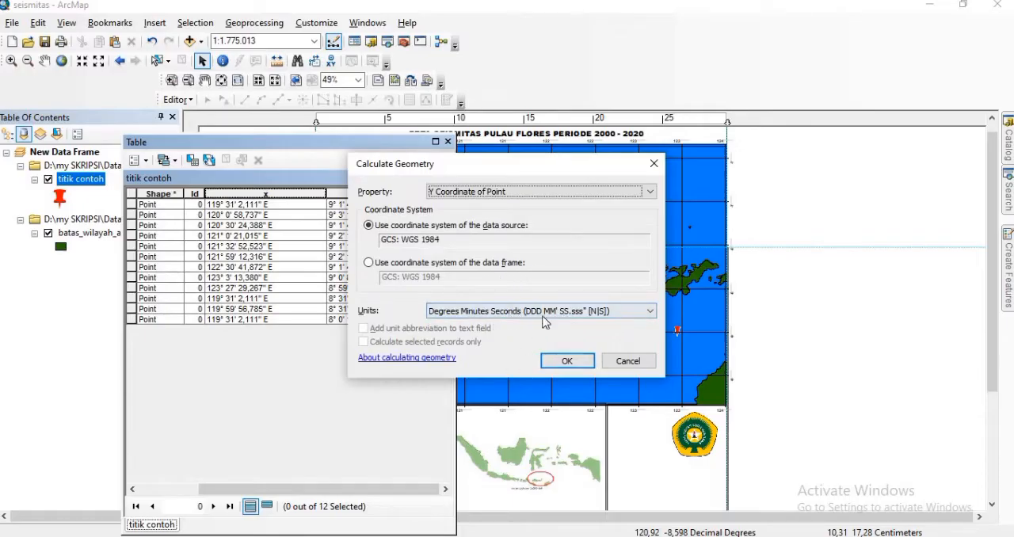
{"action": "left_click", "coordinate": [654, 316]}
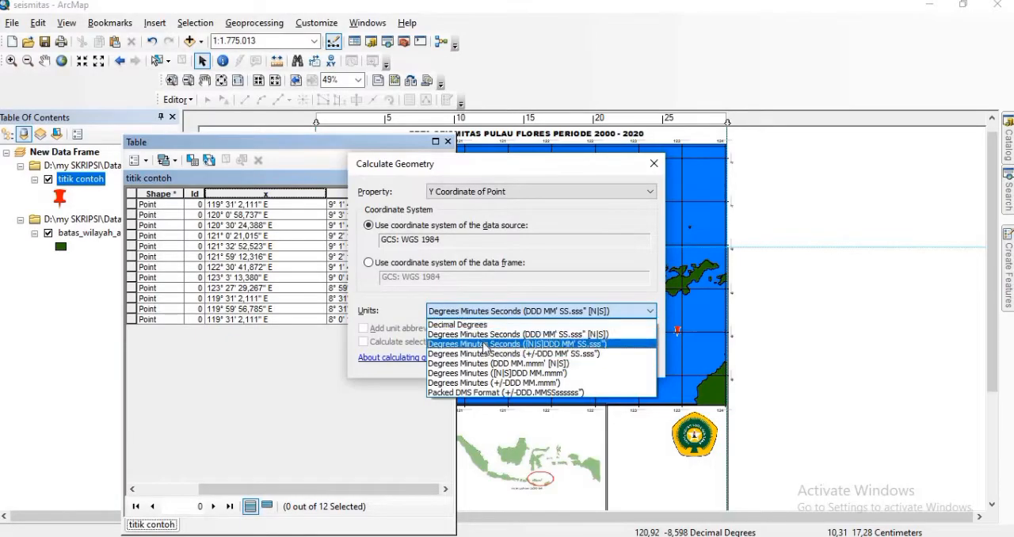
{"action": "left_click", "coordinate": [652, 314]}
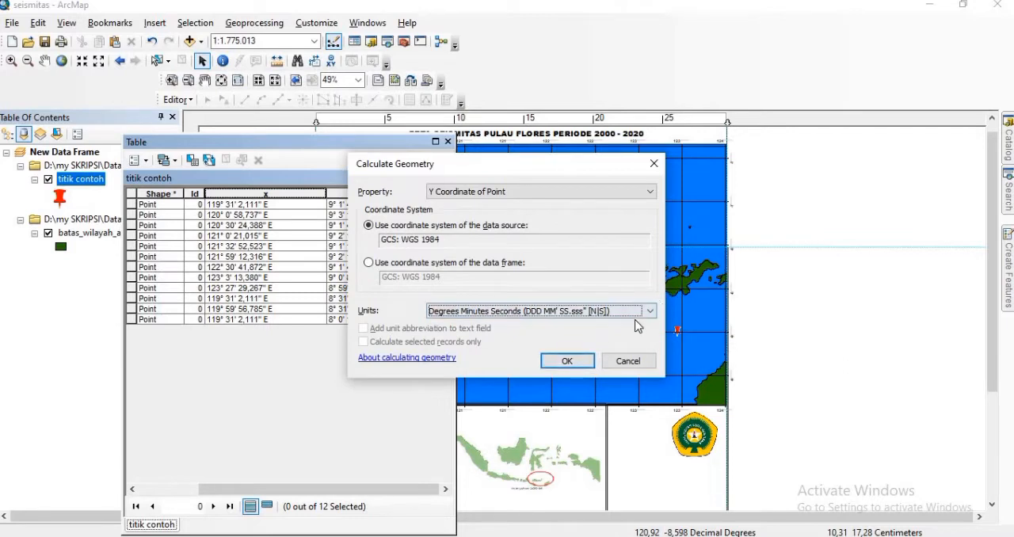
{"action": "left_click", "coordinate": [572, 362]}
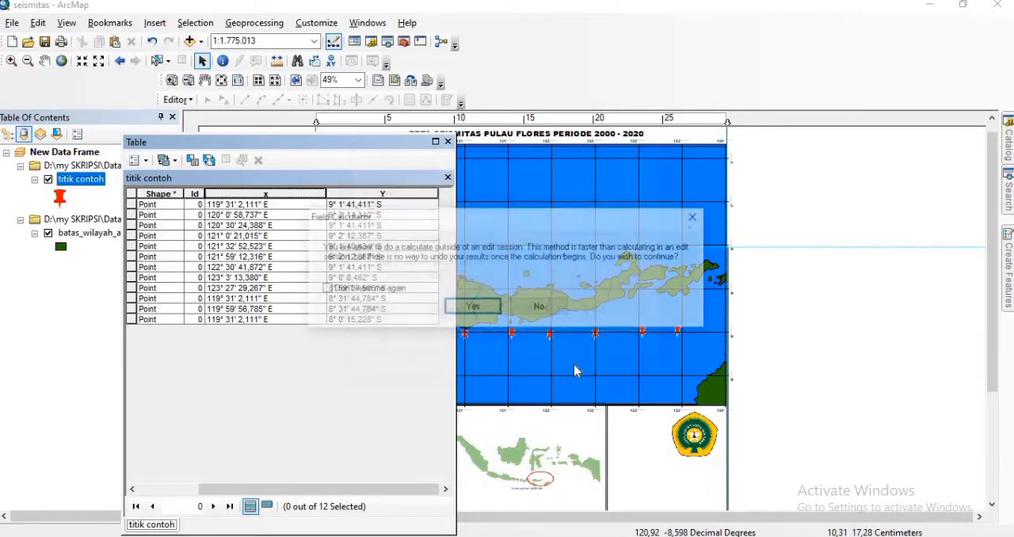
{"action": "left_click", "coordinate": [469, 309]}
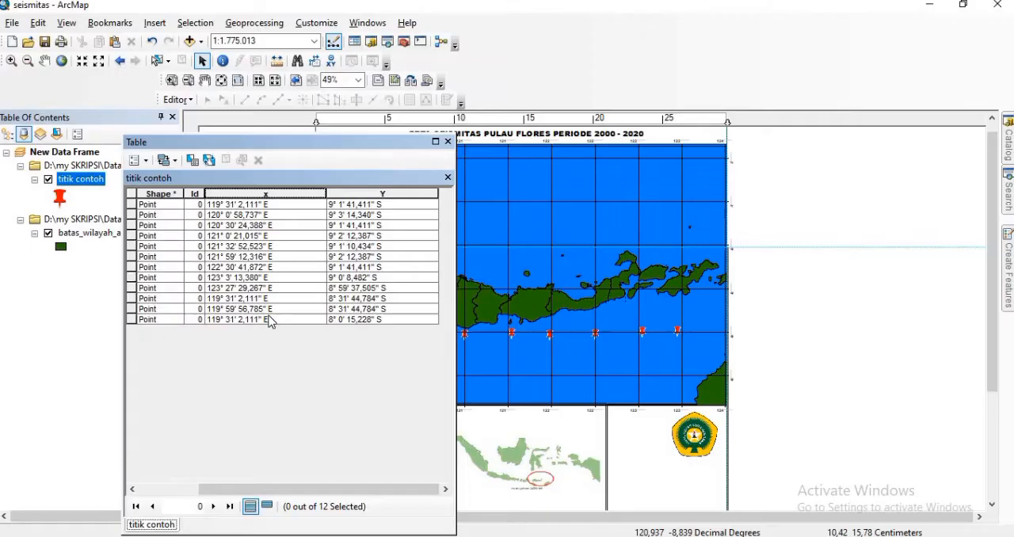
Step: Close the attribute table and remove the titik contoh layer from the map
{"action": "left_click", "coordinate": [448, 143]}
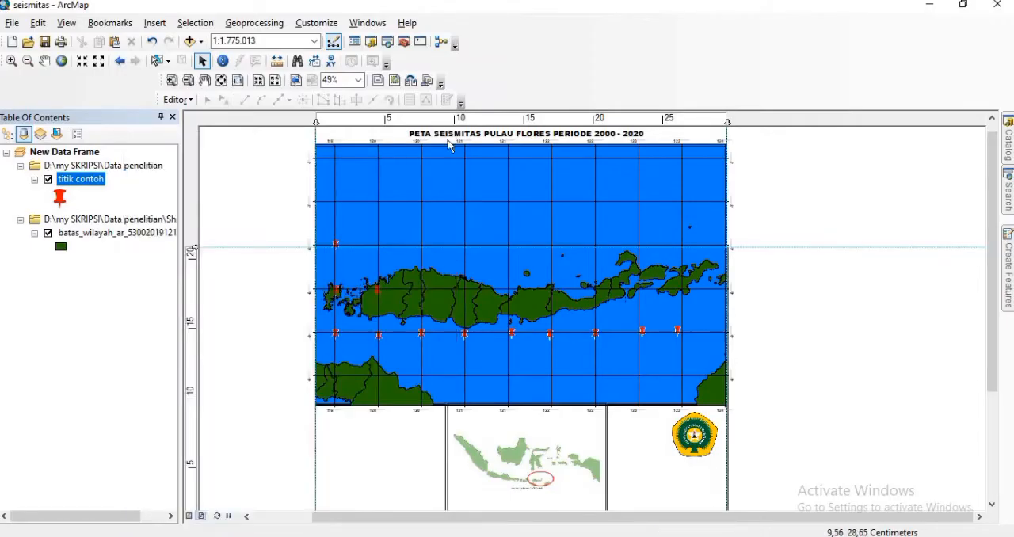
{"action": "right_click", "coordinate": [80, 180]}
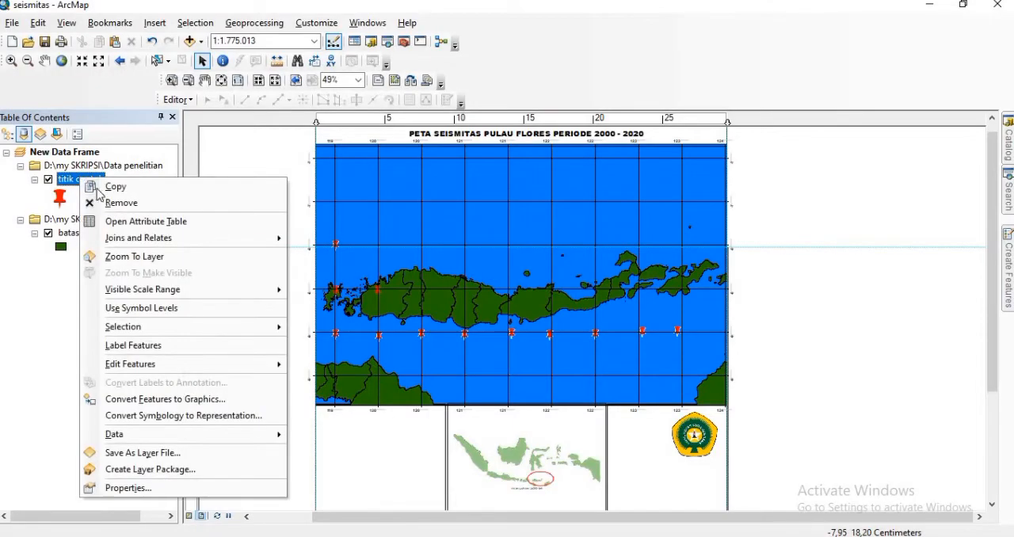
{"action": "left_click", "coordinate": [119, 205]}
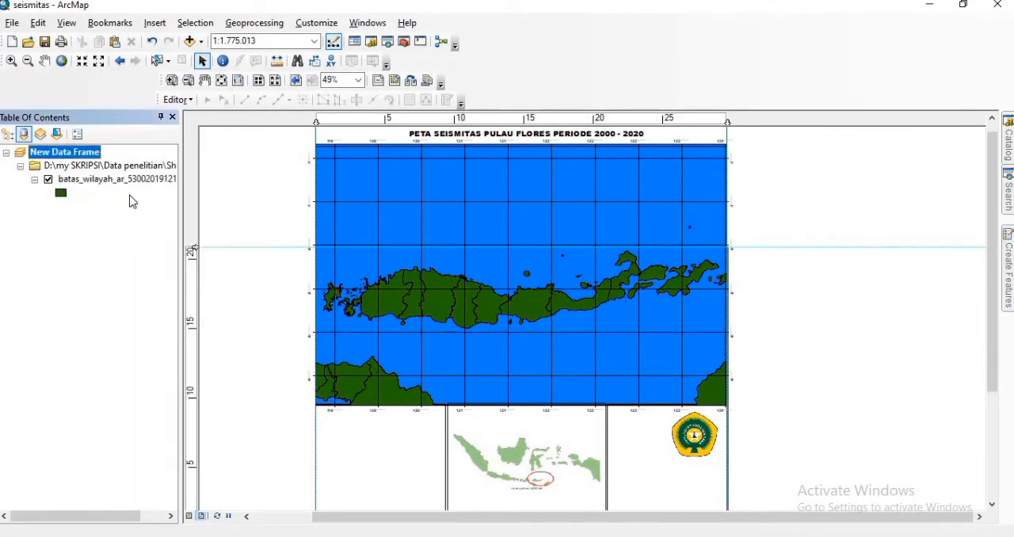
Step: Add the titik baru.shp point shapefile from the Data penelitian folder to the map, accepting its missing spatial reference
{"action": "left_click", "coordinate": [190, 41]}
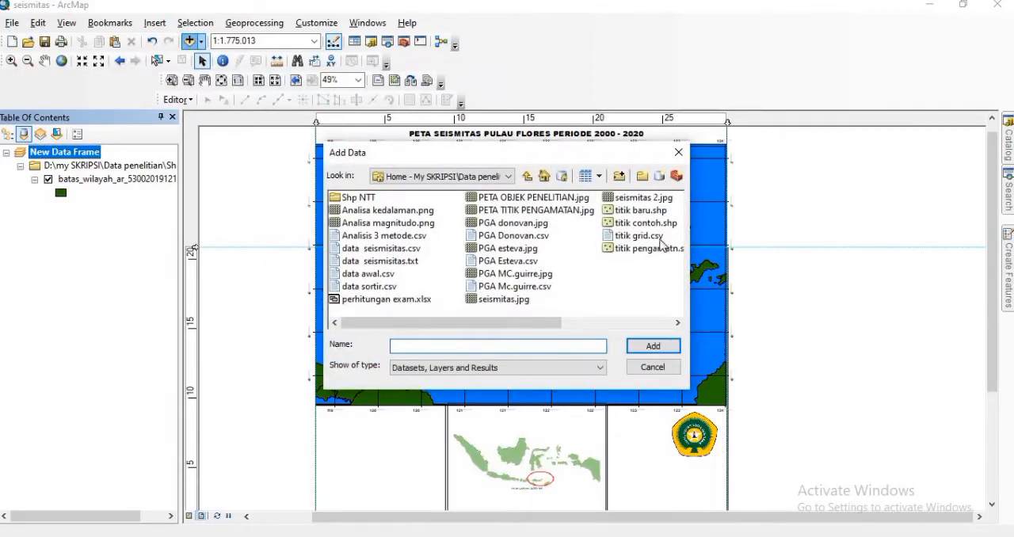
{"action": "left_click", "coordinate": [640, 212]}
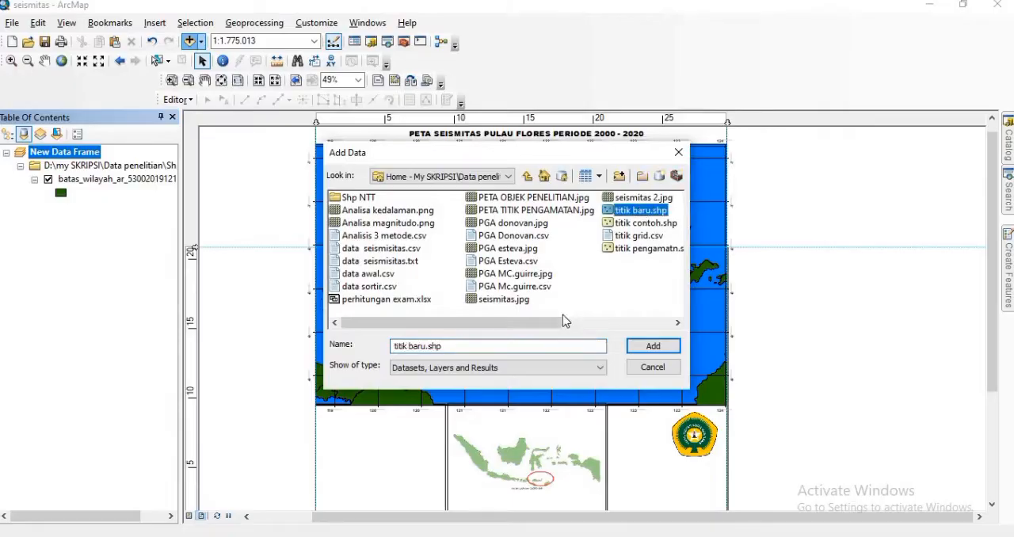
{"action": "left_click", "coordinate": [656, 351]}
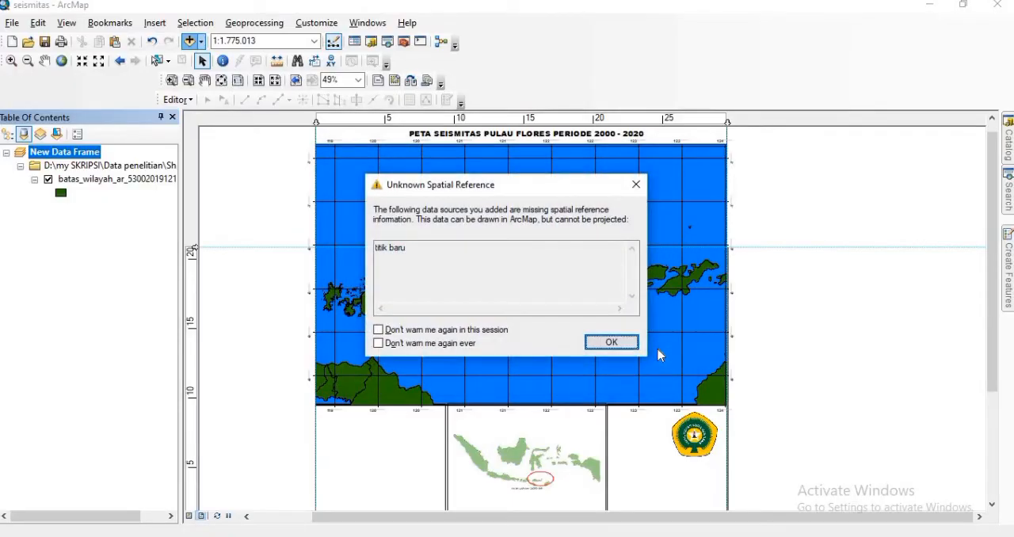
{"action": "left_click", "coordinate": [611, 343]}
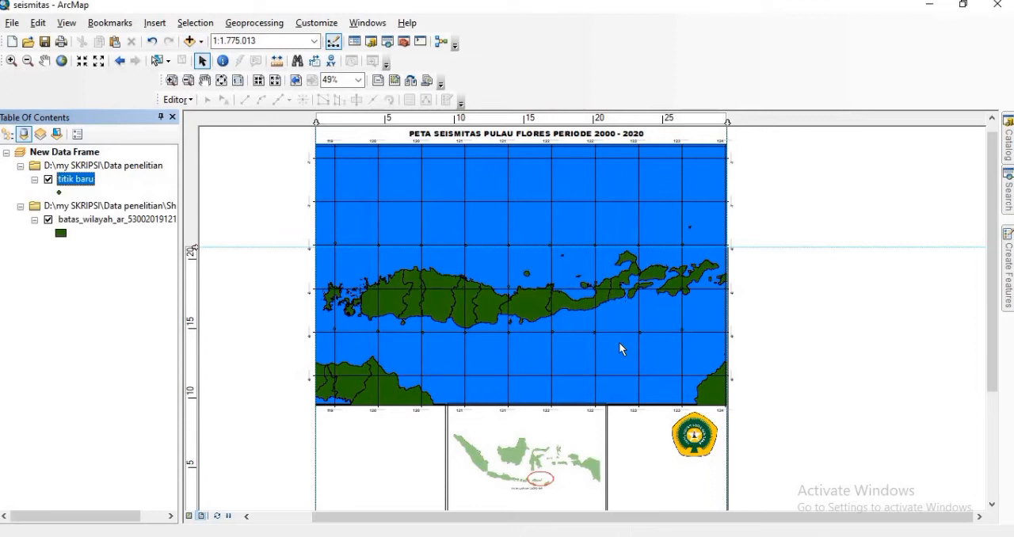
Step: Change the titik baru layer's symbol to Pushpin 2 in red with a size of 35
{"action": "left_click", "coordinate": [59, 193]}
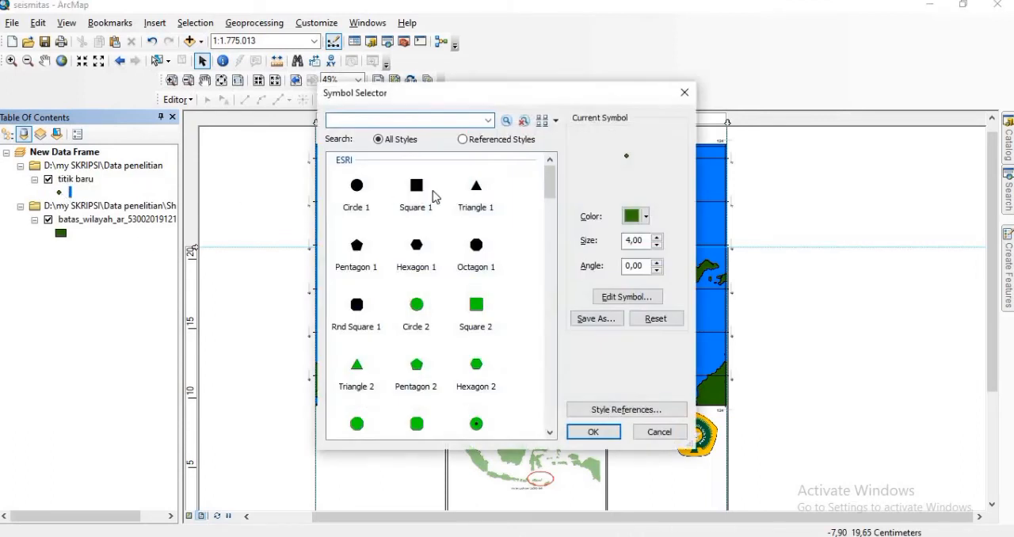
{"action": "left_click_drag", "start_coordinate": [550, 189], "coordinate": [553, 270]}
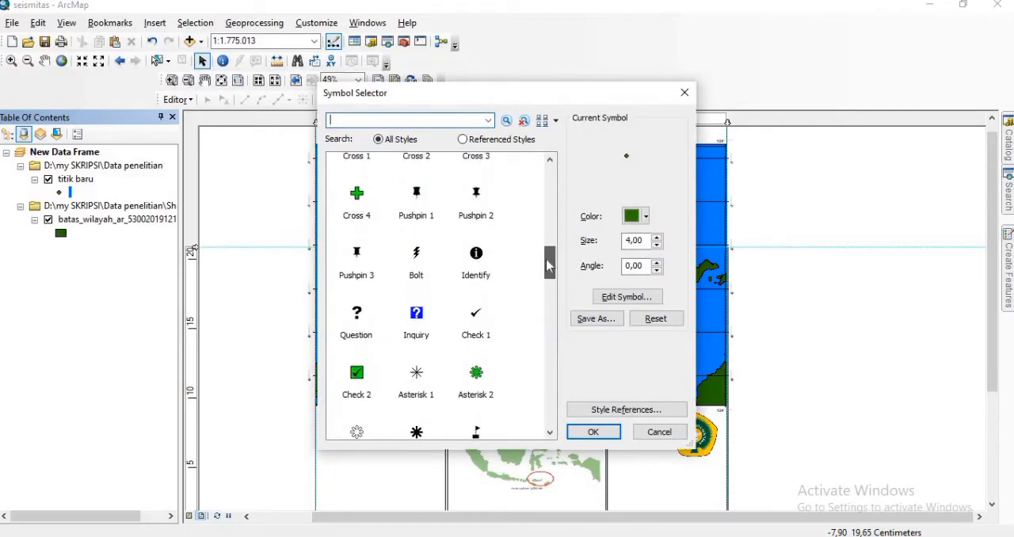
{"action": "left_click", "coordinate": [468, 192]}
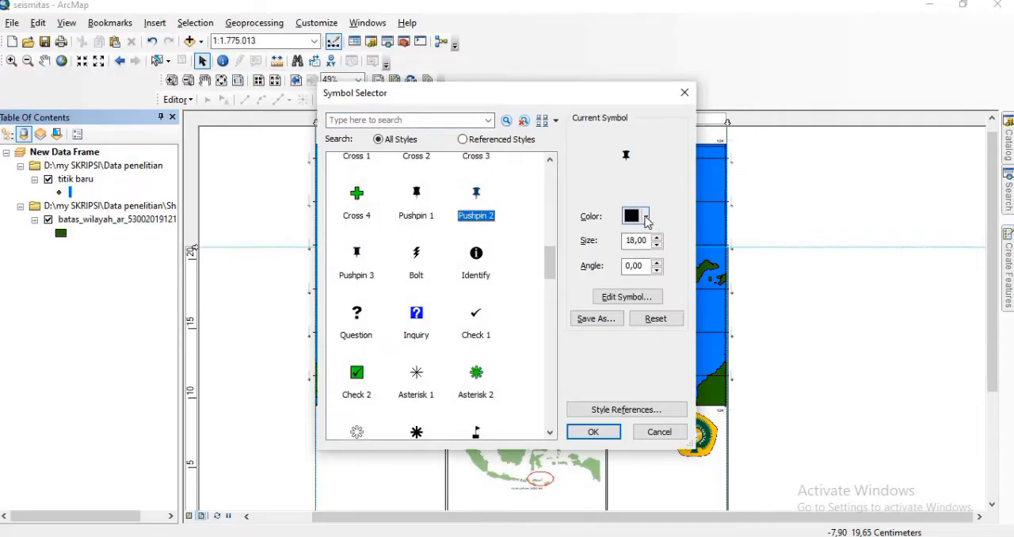
{"action": "left_click", "coordinate": [645, 216]}
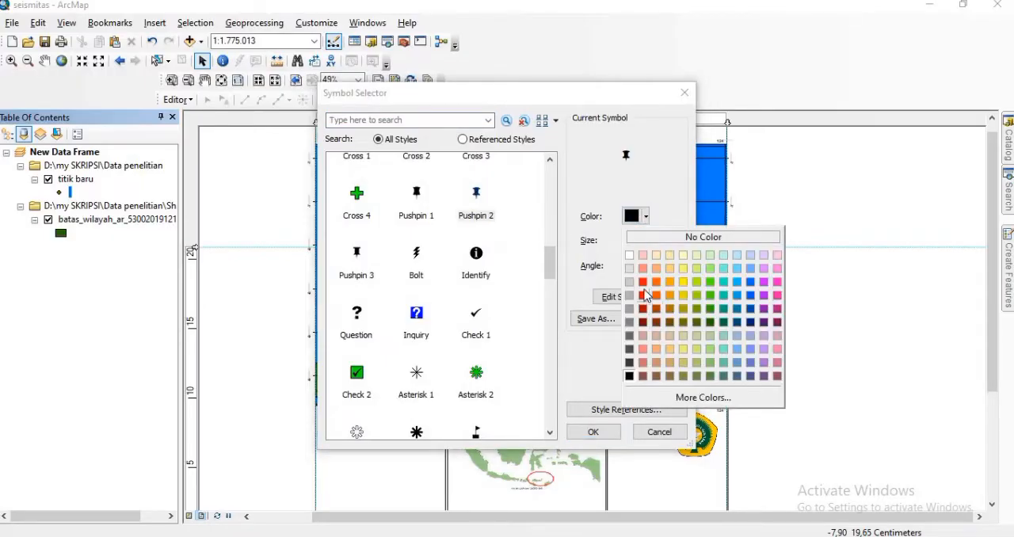
{"action": "left_click", "coordinate": [643, 282]}
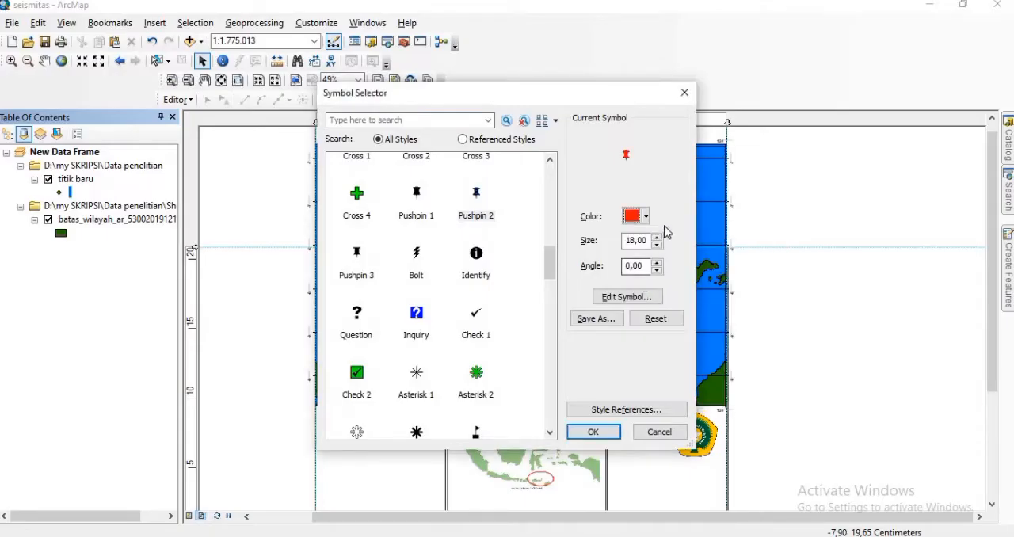
{"action": "double_click", "coordinate": [657, 237]}
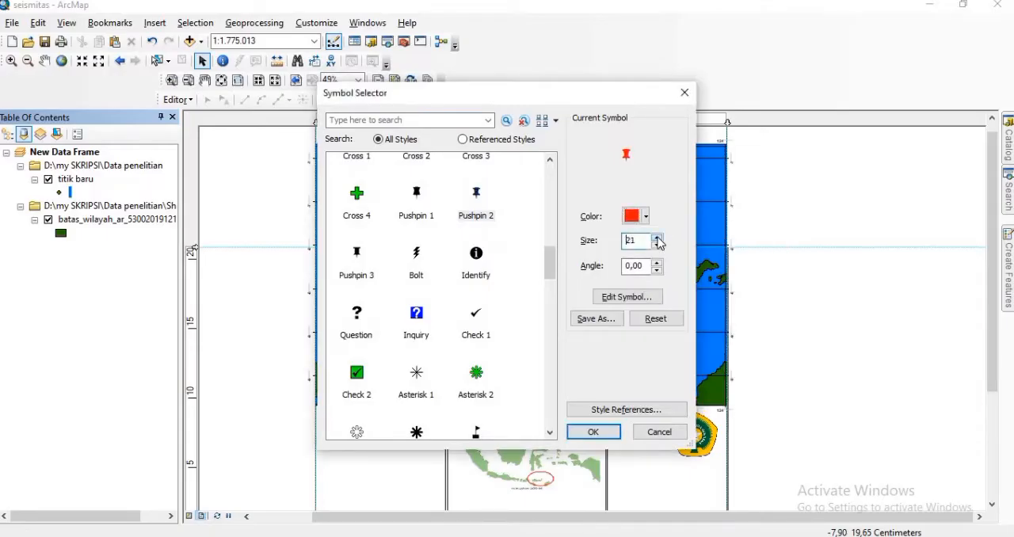
{"action": "left_click", "coordinate": [657, 237]}
{"action": "left_click", "coordinate": [657, 237]}
{"action": "double_click", "coordinate": [657, 237]}
{"action": "left_click", "coordinate": [657, 236]}
{"action": "left_click", "coordinate": [657, 236]}
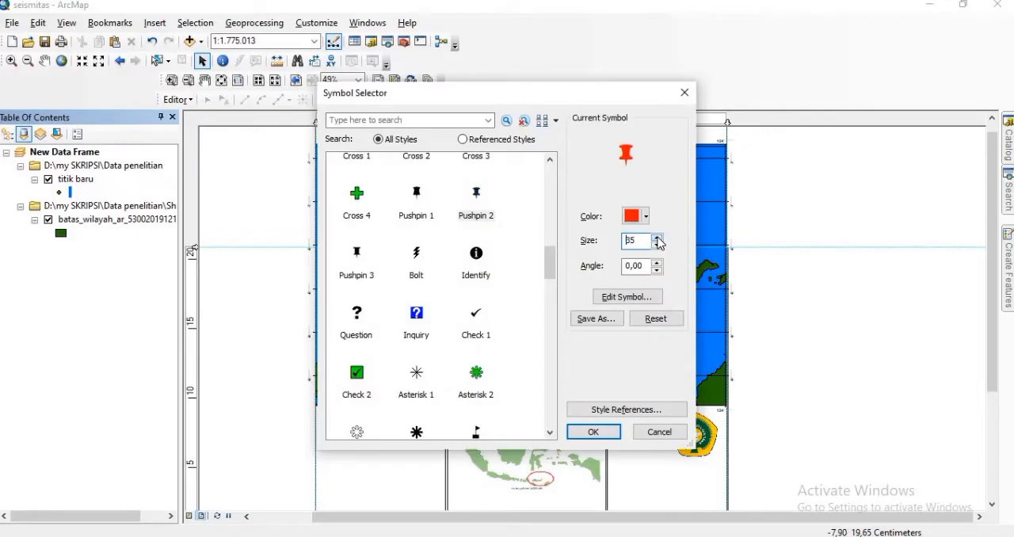
{"action": "left_click", "coordinate": [588, 434]}
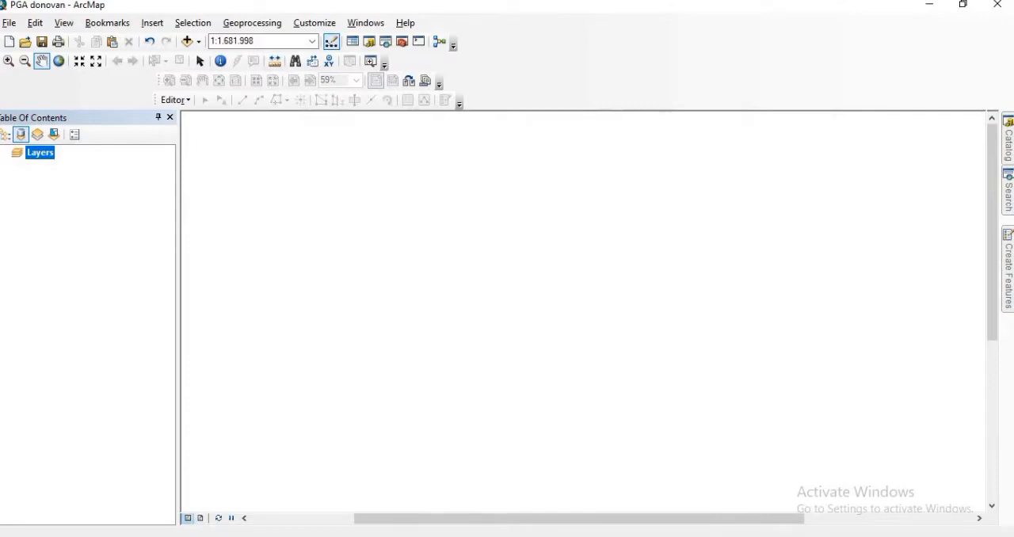
Step: Switch to the data sortir workbook in Excel and look through the sorted earthquake records down to the last row
{"action": "mouse_move", "coordinate": [361, 527]}
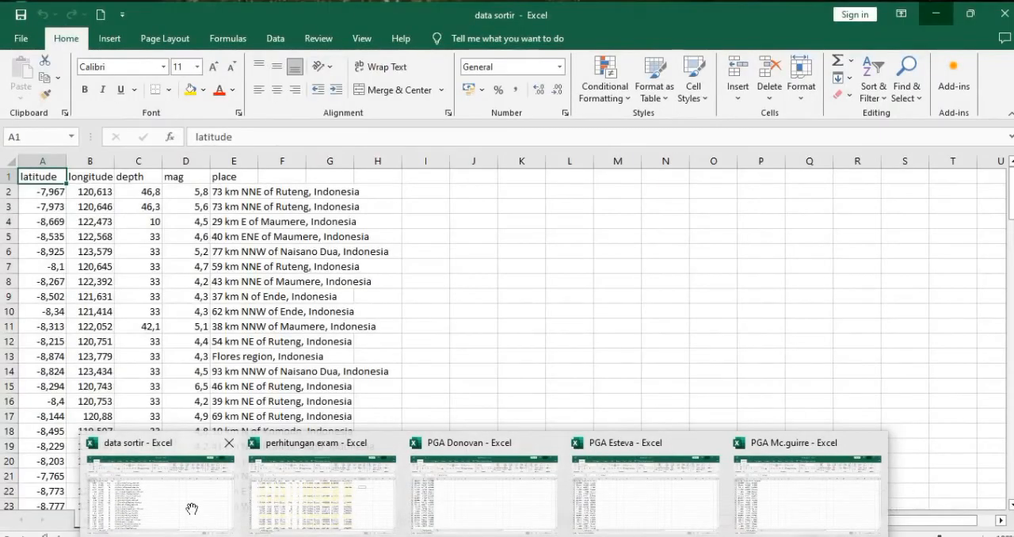
{"action": "left_click", "coordinate": [191, 508]}
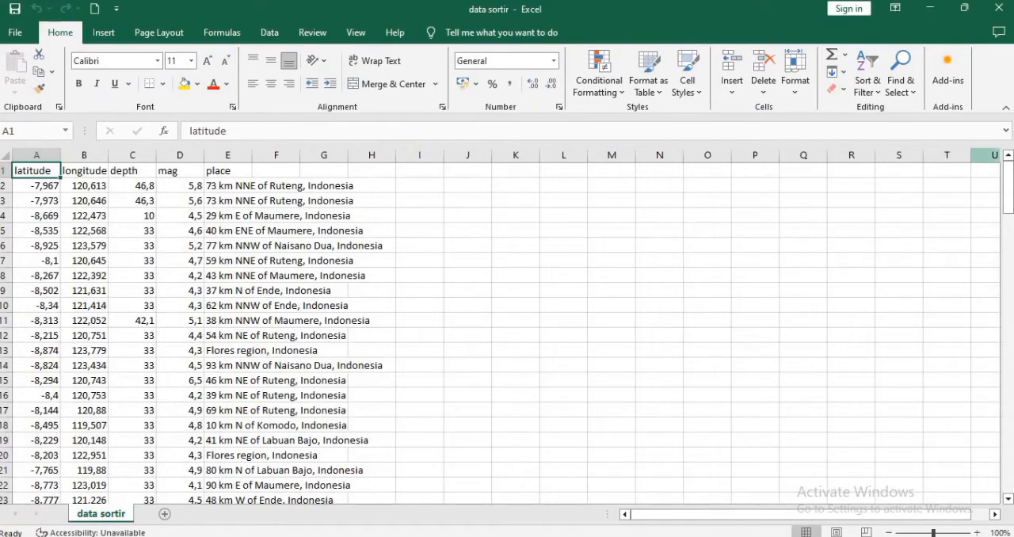
{"action": "left_click_drag", "start_coordinate": [1009, 189], "coordinate": [1010, 471]}
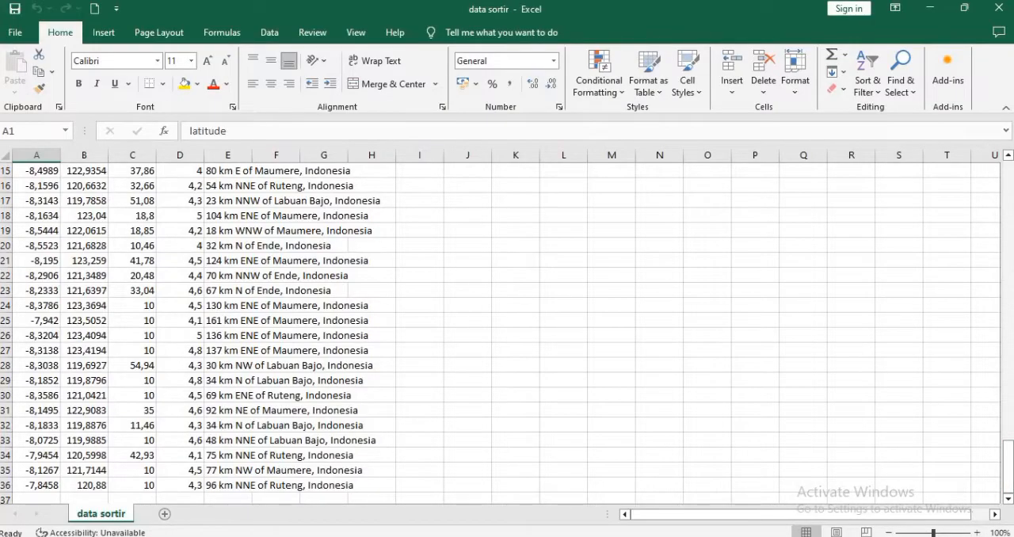
Step: Switch to the perhitungan exam workbook and inspect the first record's grid coordinates, epicentre coordinates, depth and Mb magnitude
{"action": "mouse_move", "coordinate": [484, 536]}
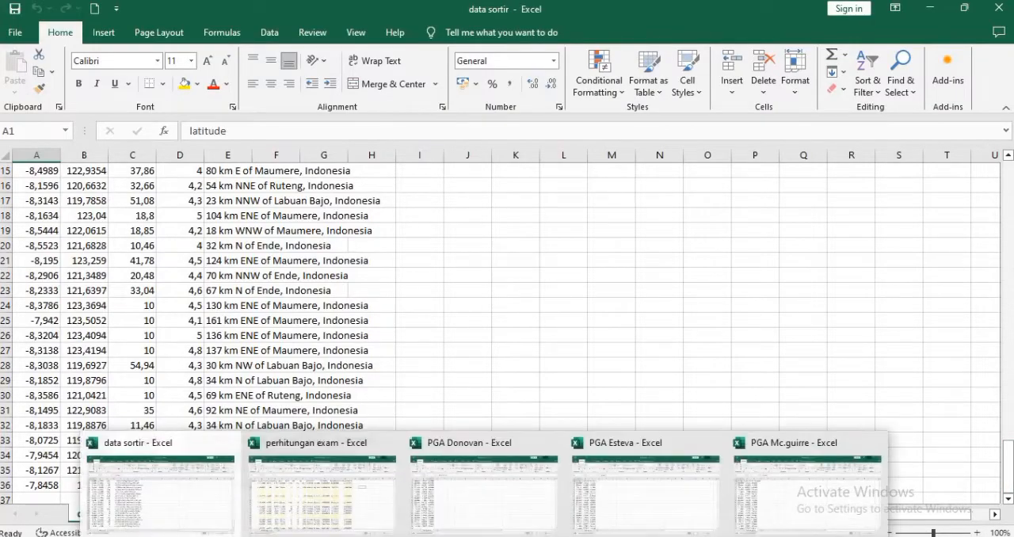
{"action": "left_click", "coordinate": [353, 495]}
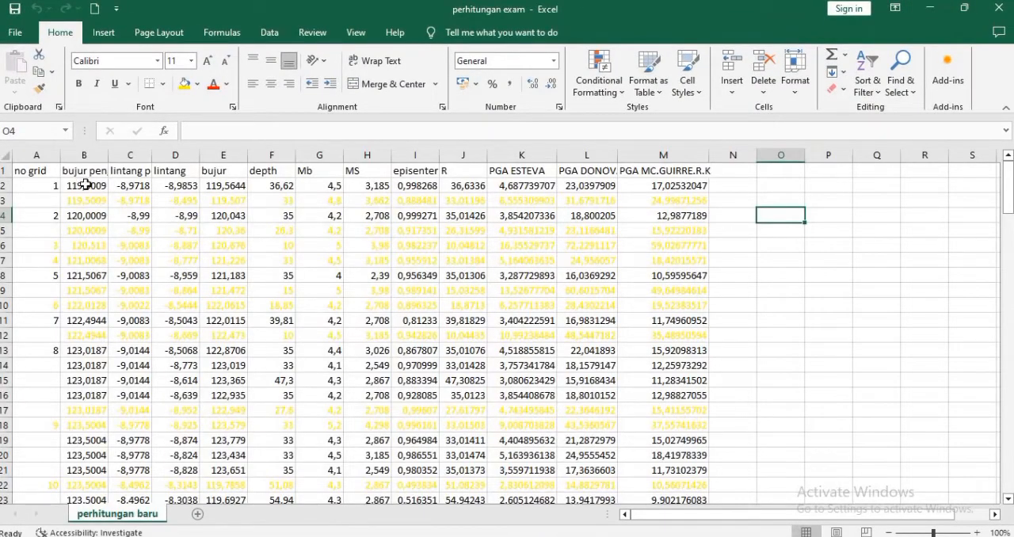
{"action": "left_click", "coordinate": [88, 183]}
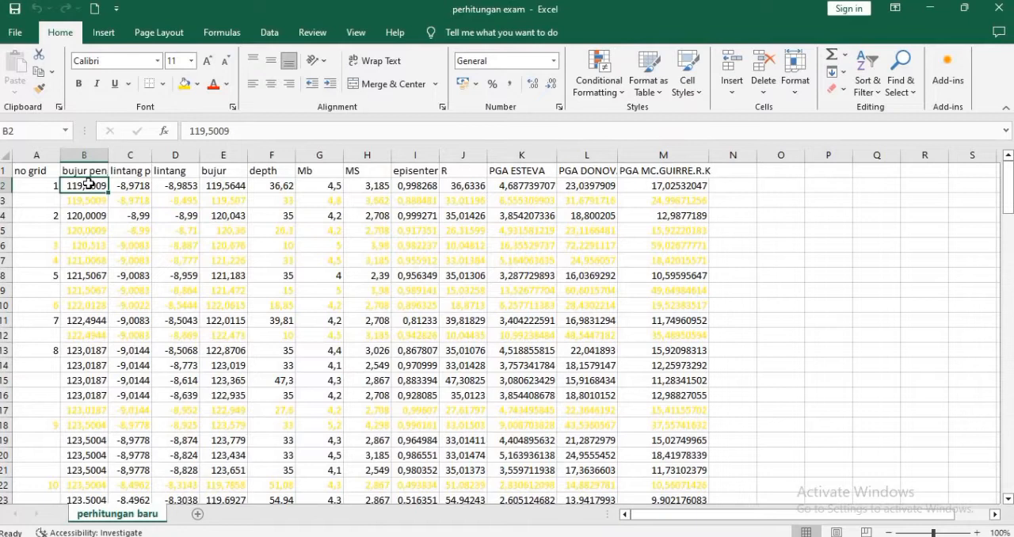
{"action": "left_click", "coordinate": [135, 184]}
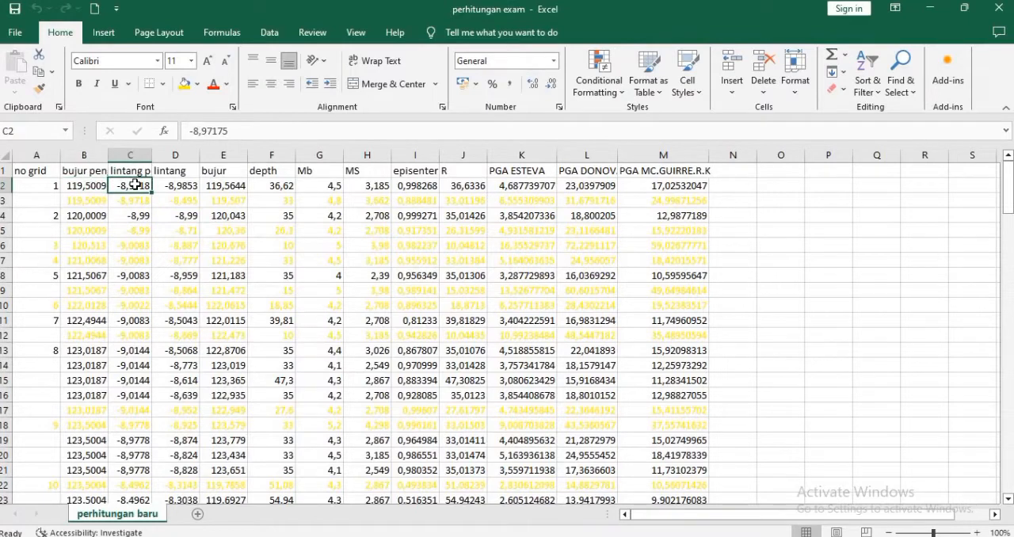
{"action": "left_click", "coordinate": [181, 183]}
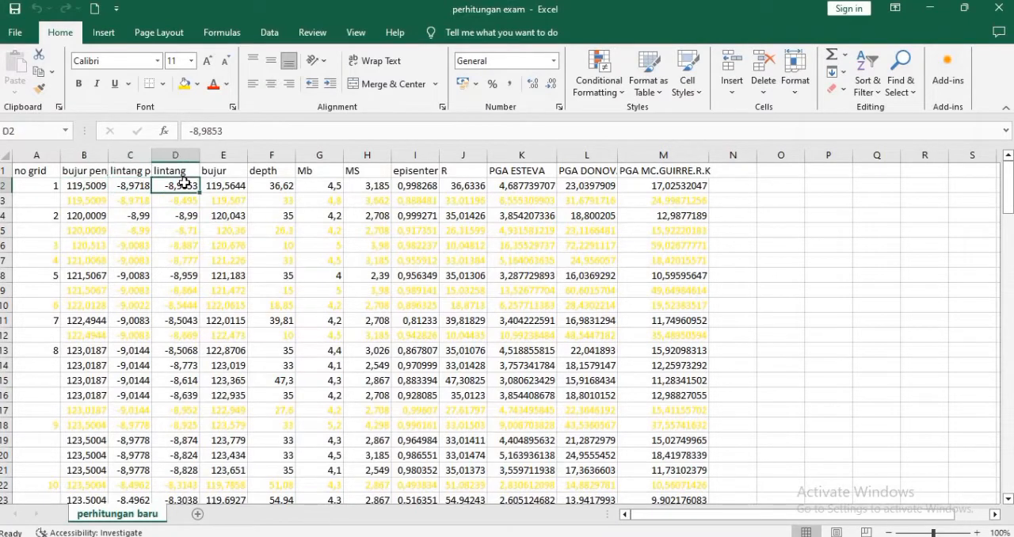
{"action": "left_click", "coordinate": [220, 185]}
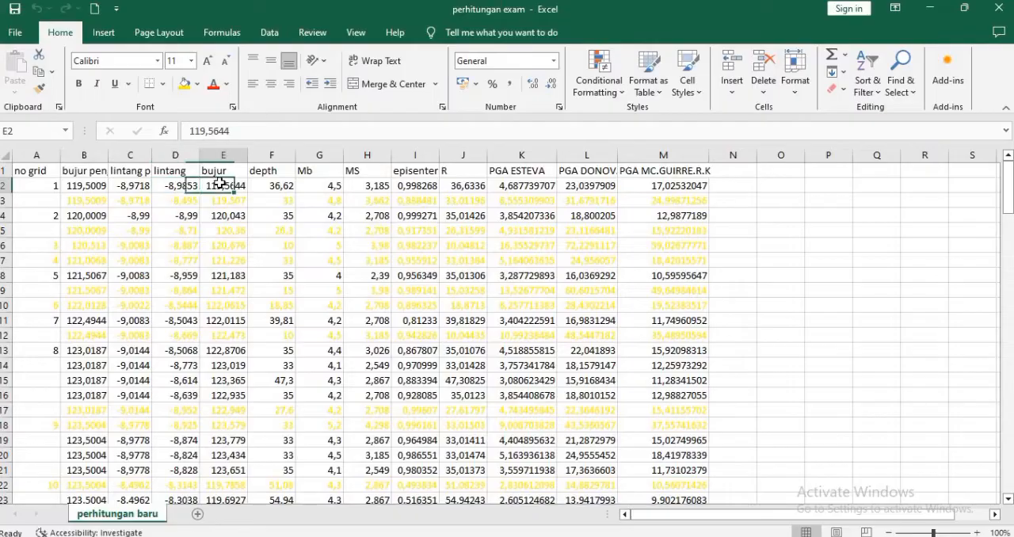
{"action": "left_click", "coordinate": [276, 187]}
{"action": "left_click", "coordinate": [331, 184]}
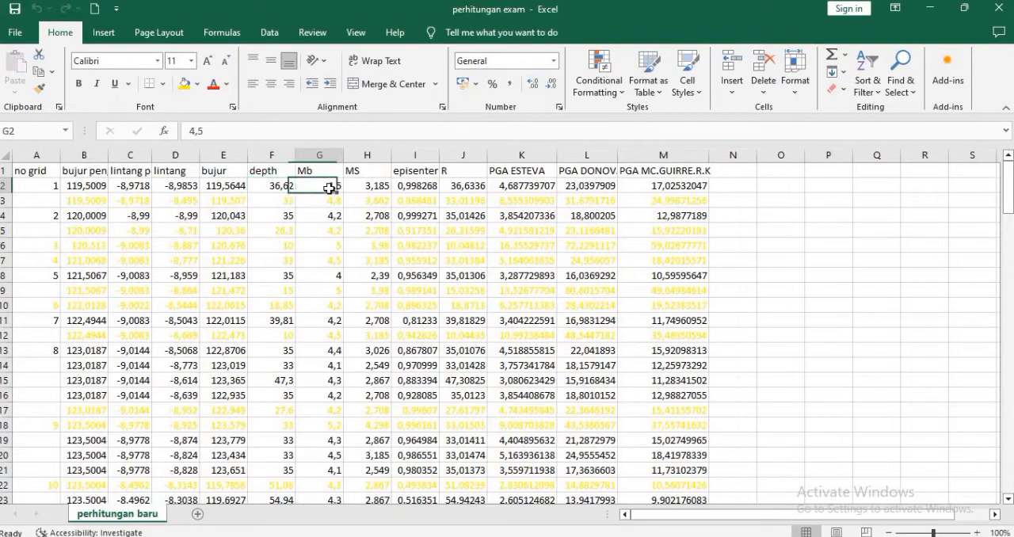
Step: Examine the first record's formulas for MS, epicentre distance, R and the Esteva, Donovan and Mc.Guirre PGA columns
{"action": "left_click", "coordinate": [368, 186]}
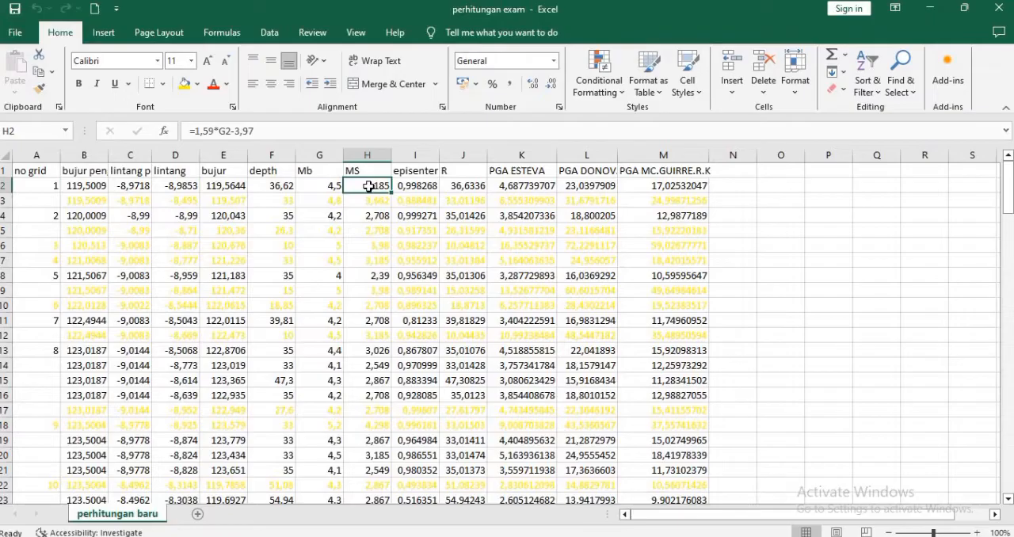
{"action": "left_click", "coordinate": [418, 185]}
{"action": "left_click", "coordinate": [448, 185]}
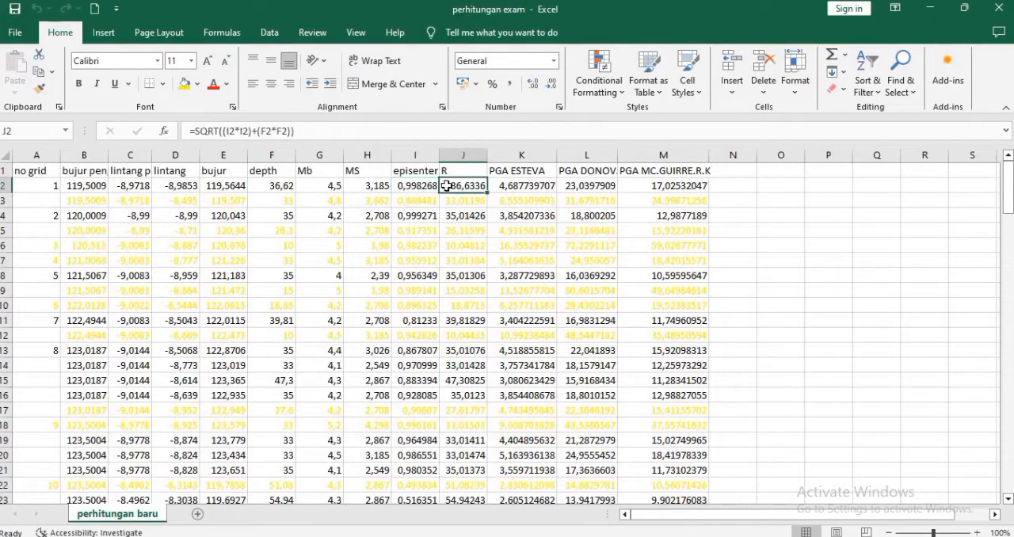
{"action": "left_click", "coordinate": [516, 187]}
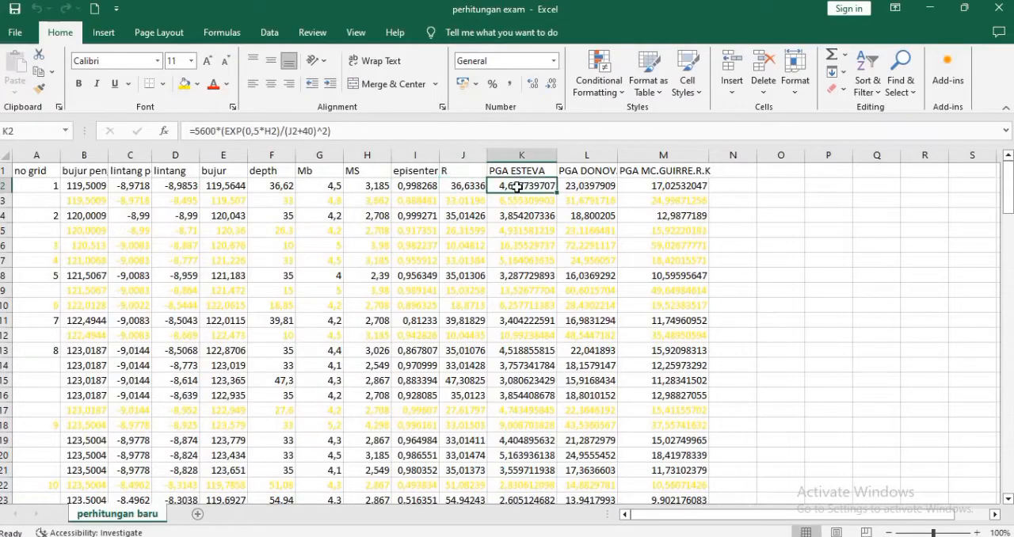
{"action": "left_click", "coordinate": [583, 186]}
{"action": "left_click", "coordinate": [651, 185]}
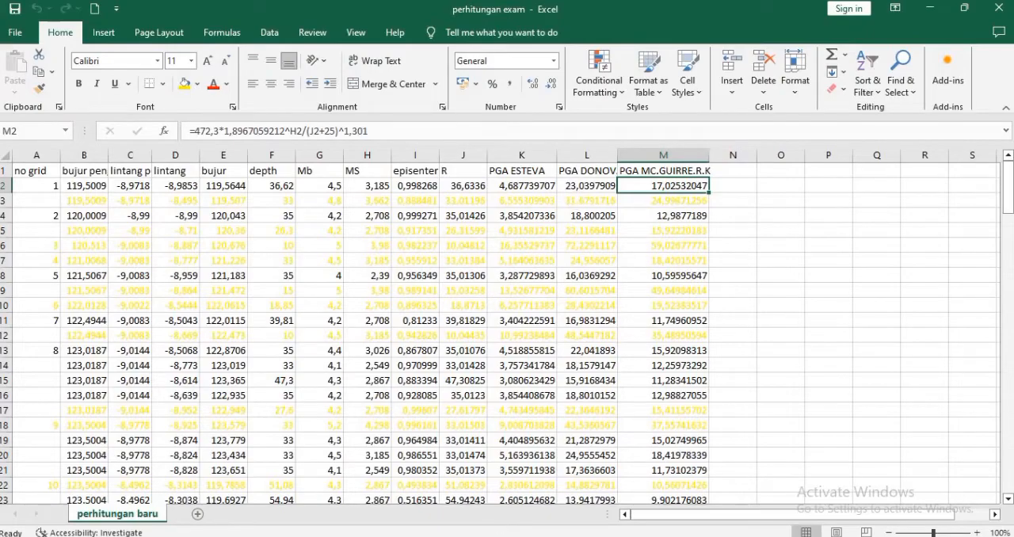
Step: Switch to the PGA Donovan workbook and look through its coordinates and PGA values down to the last row
{"action": "mouse_move", "coordinate": [484, 536]}
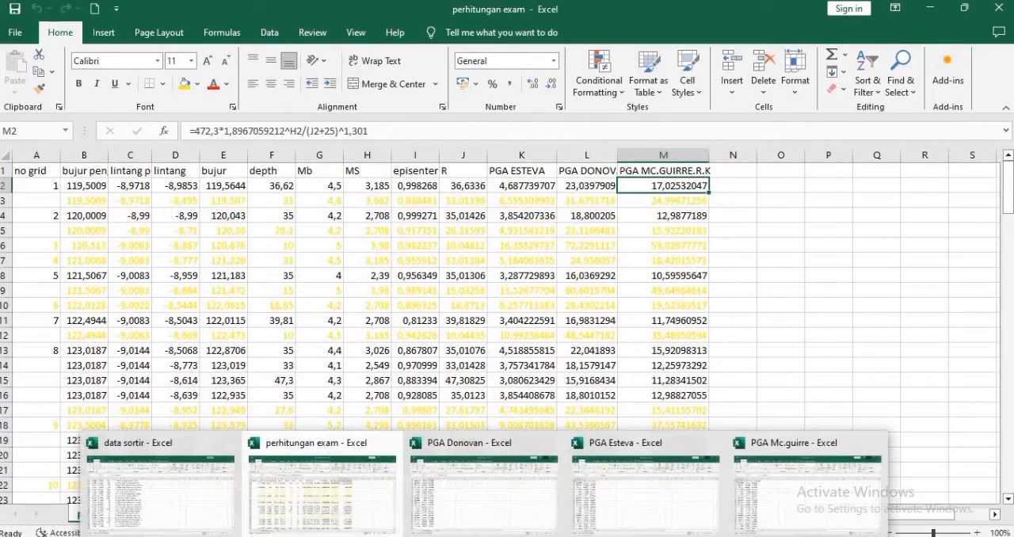
{"action": "left_click", "coordinate": [507, 505]}
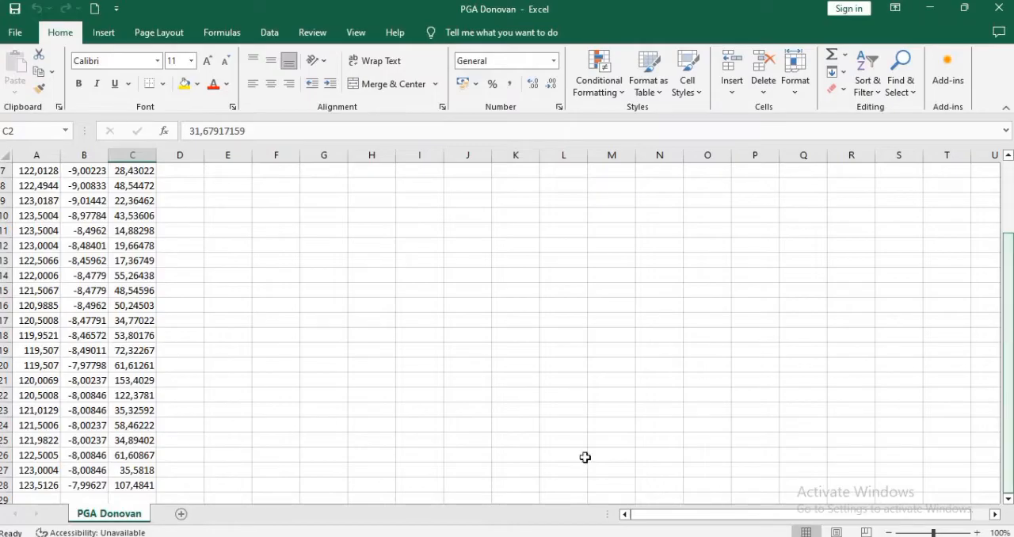
Step: Switch to the PGA donovan map in ArcMap and add batas_wilayah_ar_530020191219151241.shp from the Shp NTT folder
{"action": "mouse_move", "coordinate": [484, 536]}
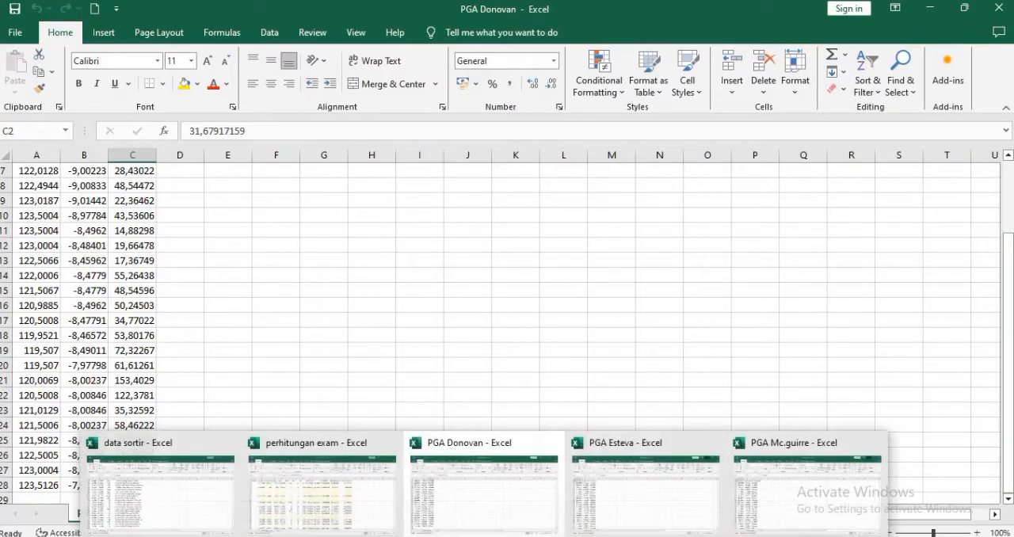
{"action": "left_click", "coordinate": [339, 536]}
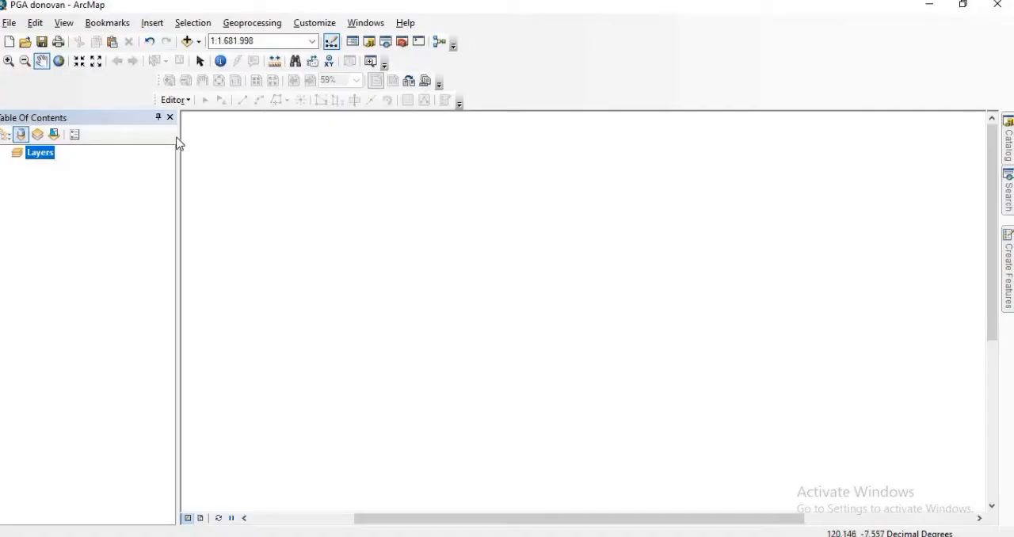
{"action": "left_click", "coordinate": [187, 42]}
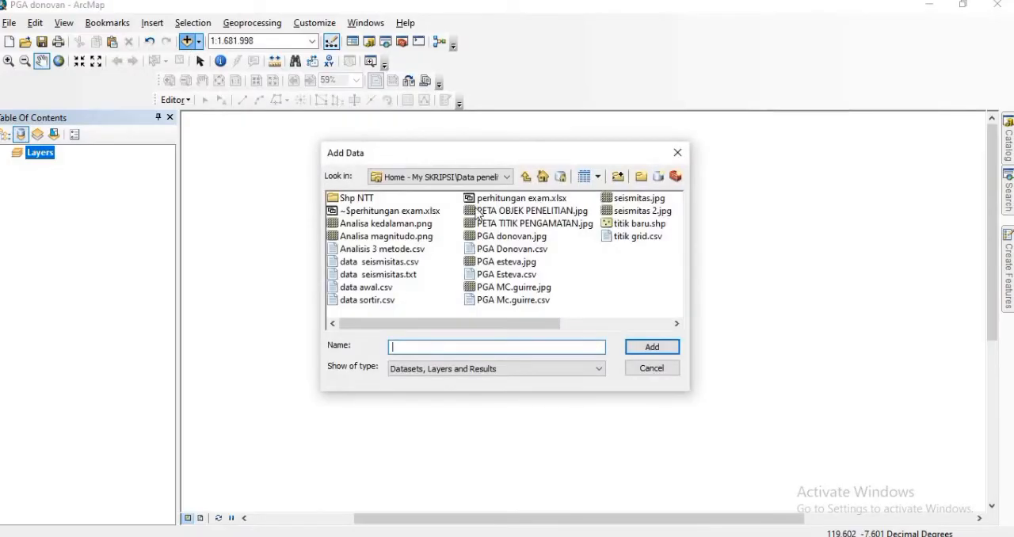
{"action": "double_click", "coordinate": [364, 200]}
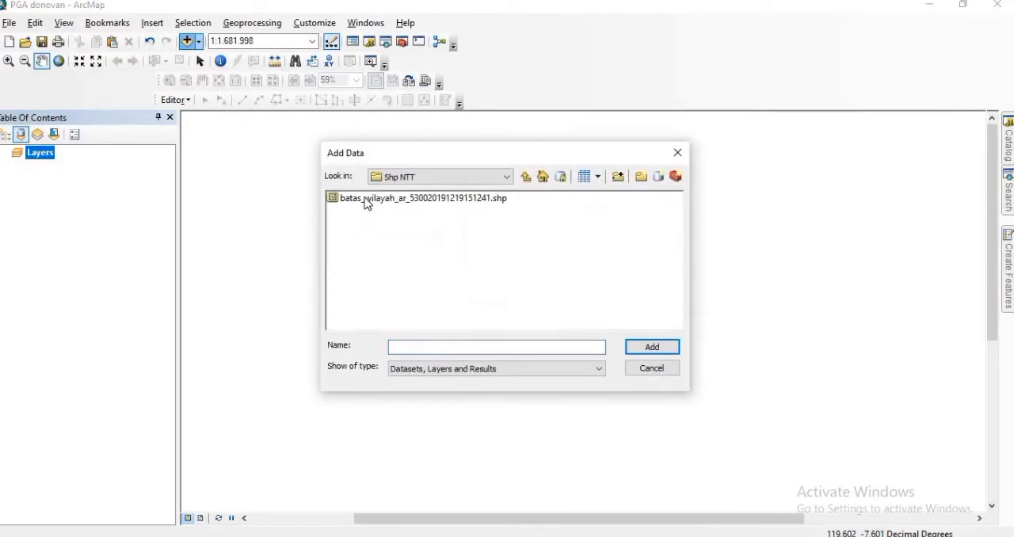
{"action": "left_click", "coordinate": [369, 200]}
{"action": "left_click", "coordinate": [651, 347]}
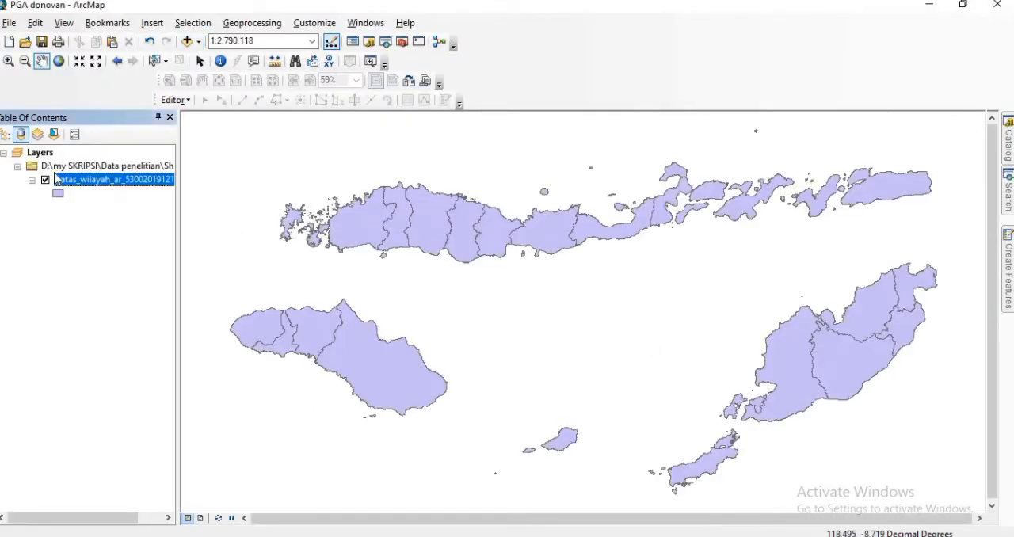
Step: Start adding XY data to the map with PGA Donovan.csv from the Data penelitian folder as the source table
{"action": "left_click", "coordinate": [9, 22]}
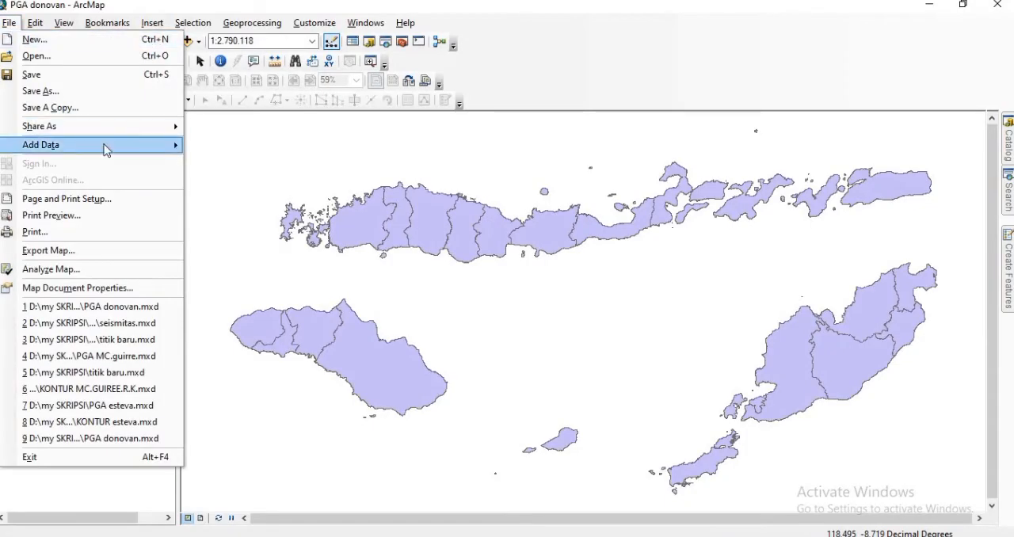
{"action": "mouse_move", "coordinate": [163, 144]}
{"action": "left_click", "coordinate": [238, 199]}
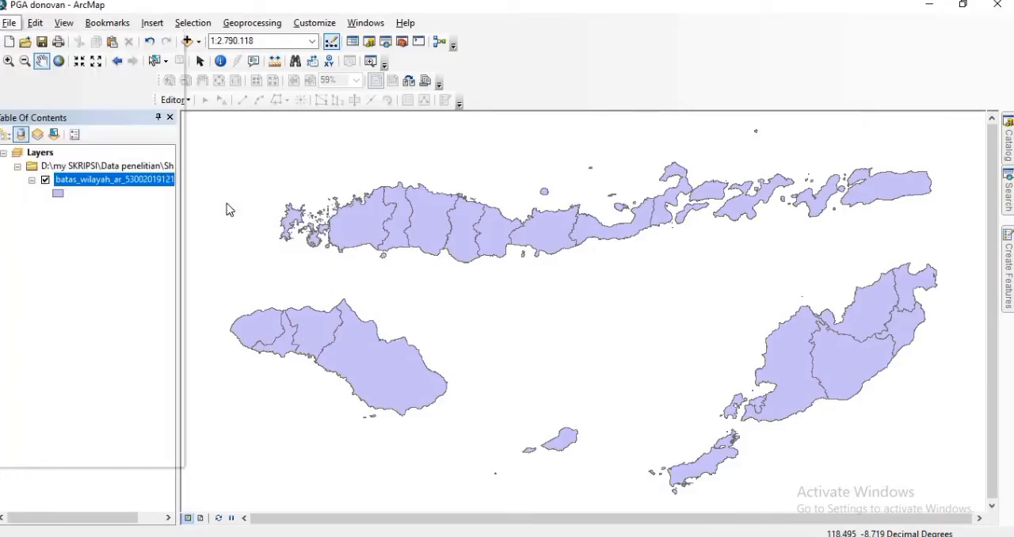
{"action": "left_click", "coordinate": [616, 141]}
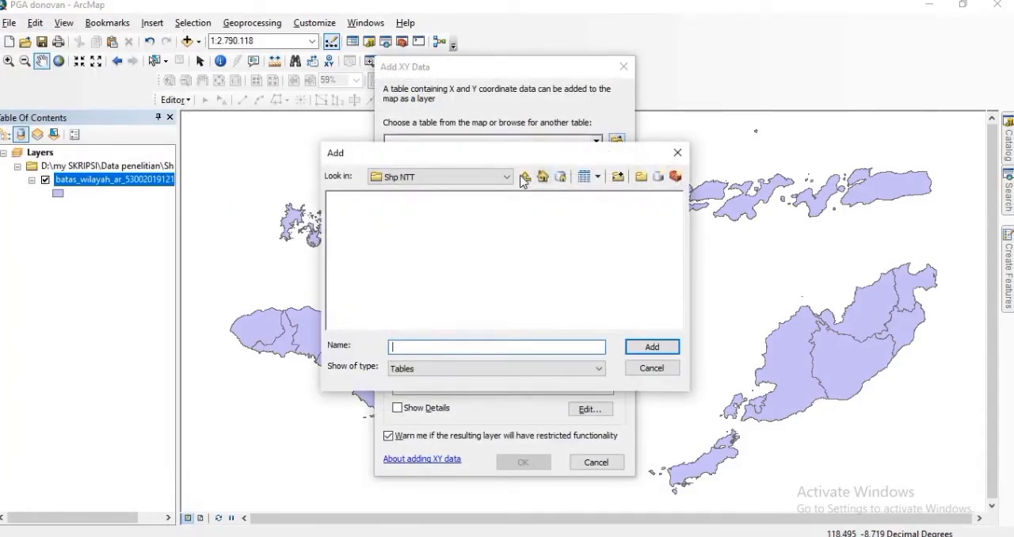
{"action": "left_click", "coordinate": [525, 176]}
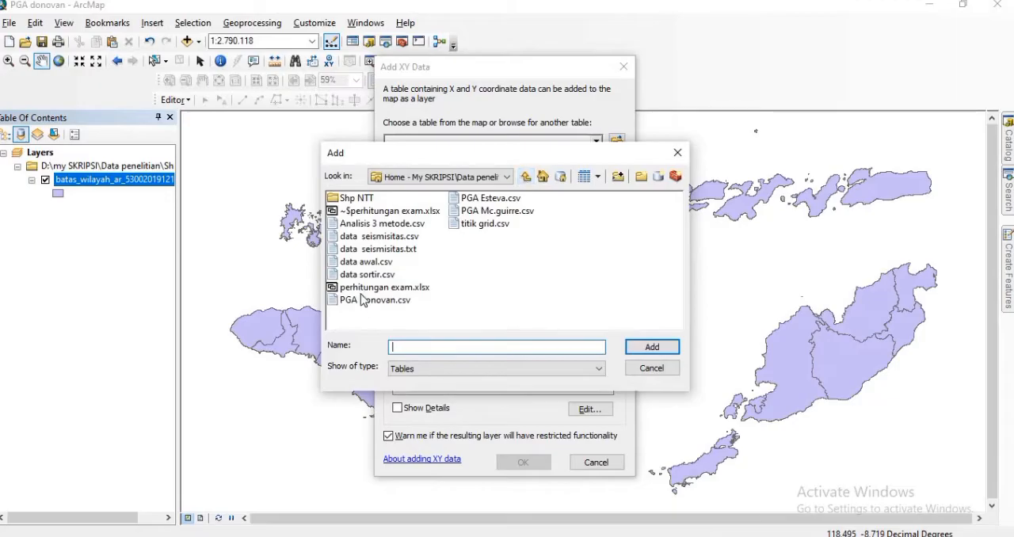
{"action": "left_click", "coordinate": [390, 301]}
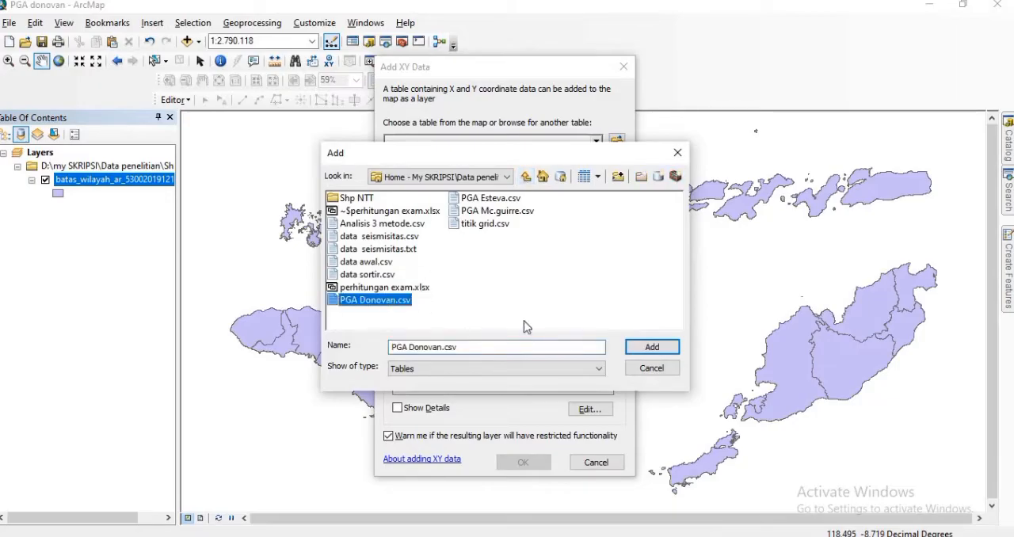
{"action": "left_click", "coordinate": [652, 346]}
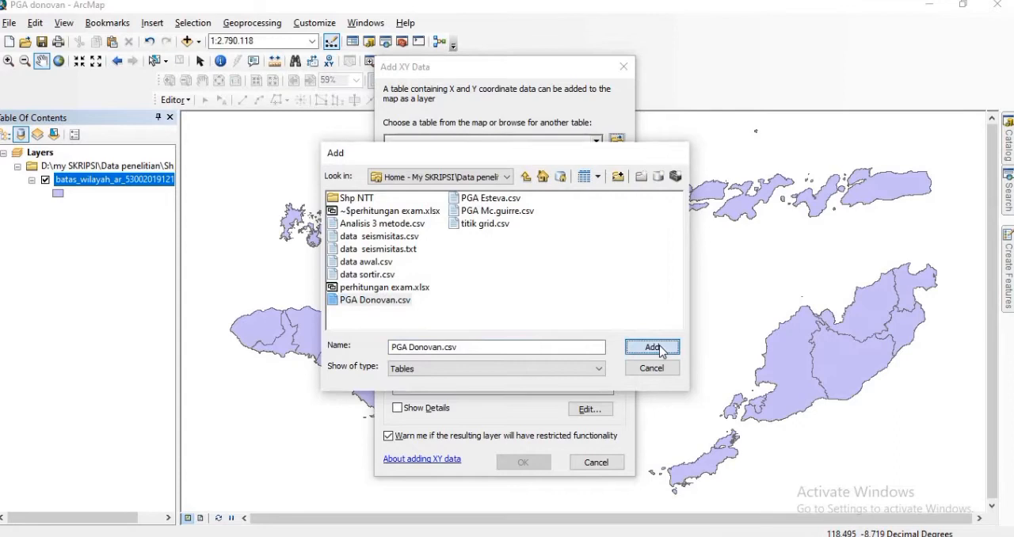
Step: Set the XY data's X field to latitude, Y field to longitude and Z field to PGA DONOVAN
{"action": "left_click", "coordinate": [608, 183]}
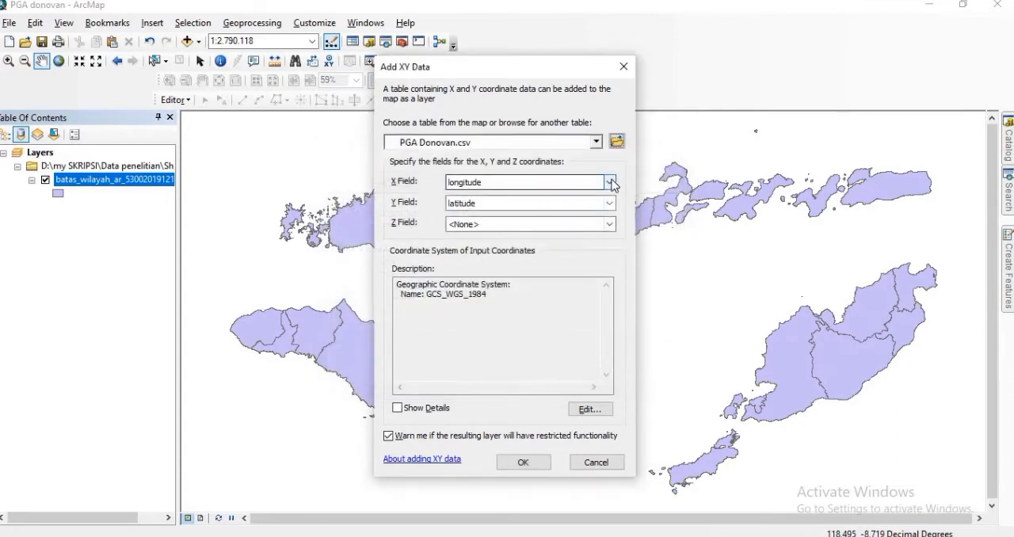
{"action": "left_click", "coordinate": [530, 197]}
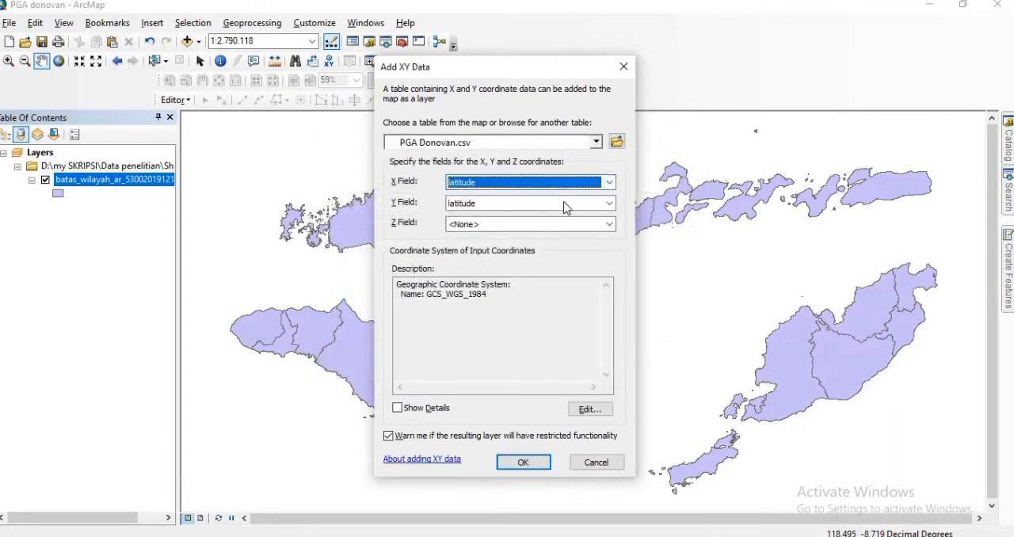
{"action": "left_click", "coordinate": [609, 203]}
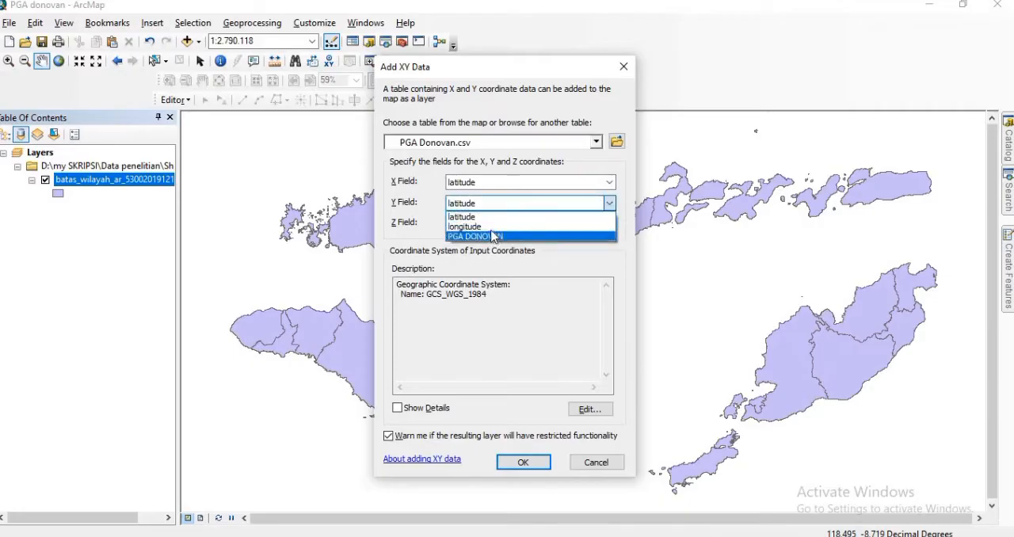
{"action": "left_click", "coordinate": [493, 220]}
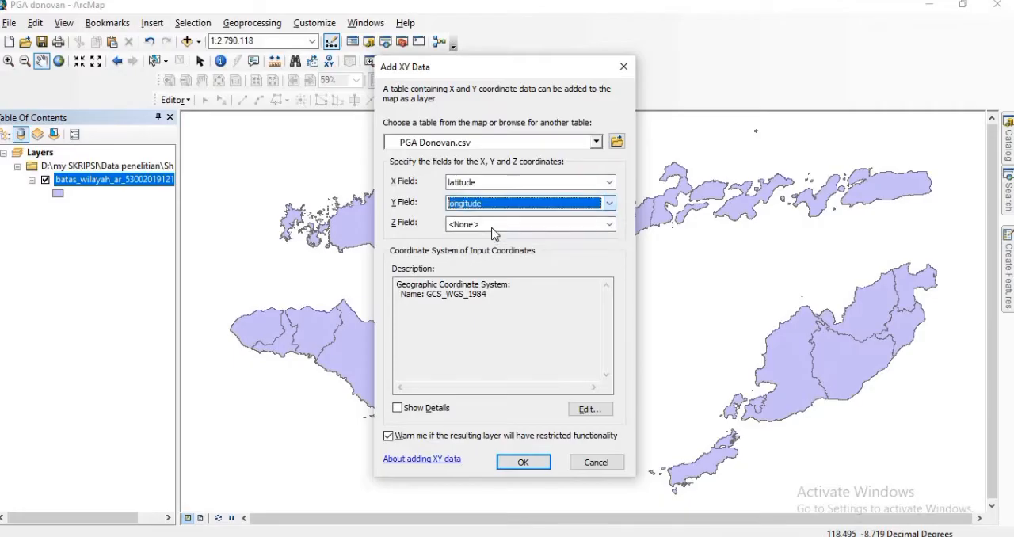
{"action": "left_click", "coordinate": [609, 225]}
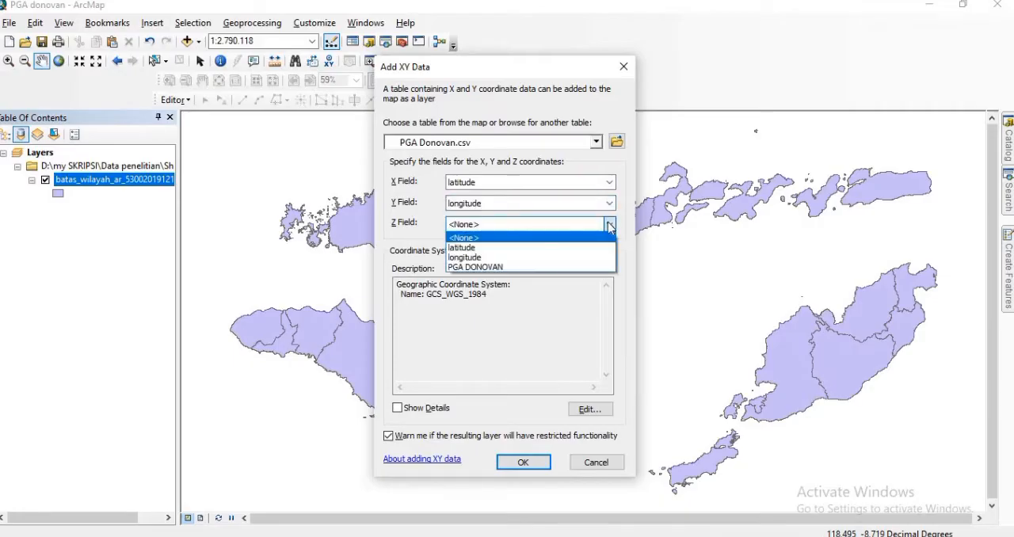
{"action": "left_click", "coordinate": [490, 268]}
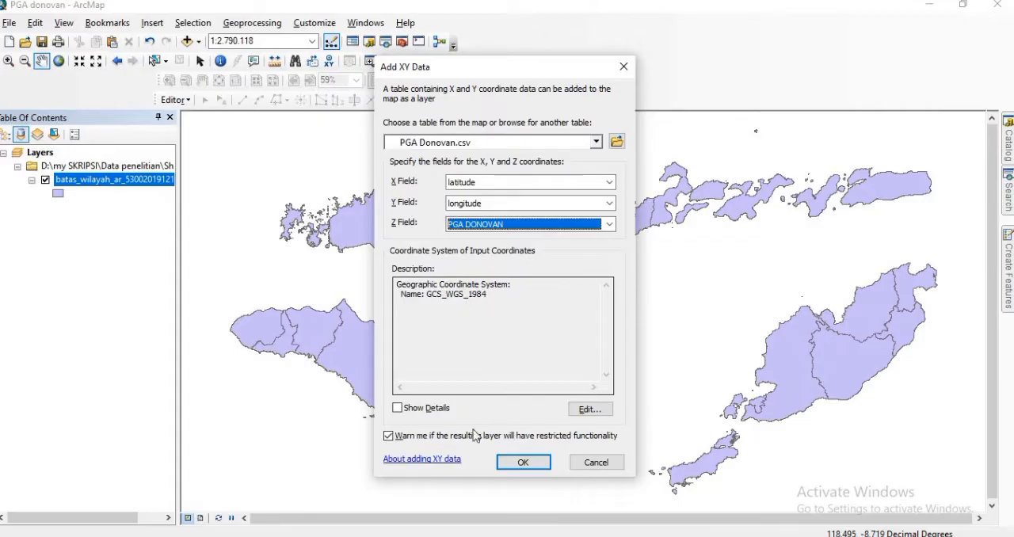
Step: Create the point layer from the PGA Donovan table, accepting its missing Object-ID field
{"action": "left_click", "coordinate": [511, 461]}
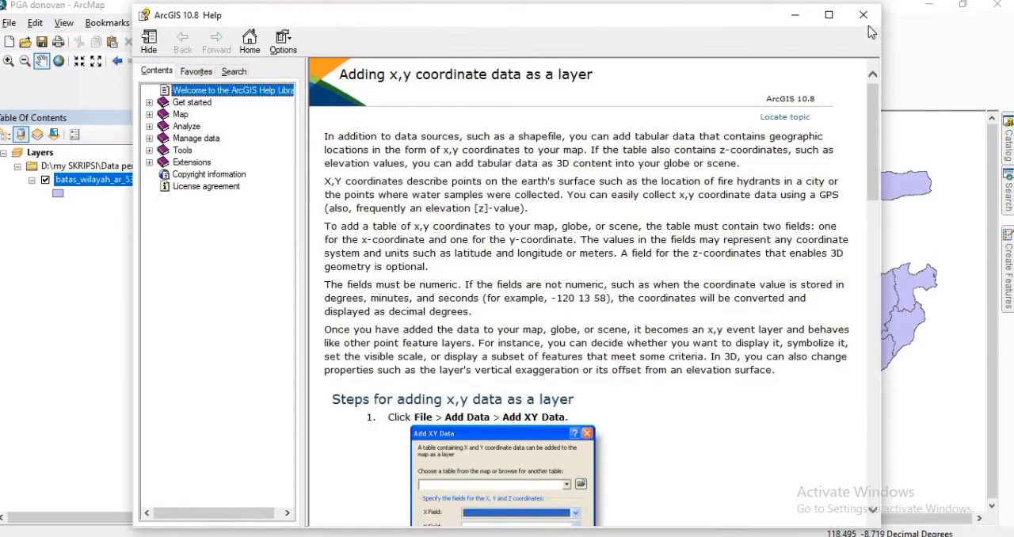
{"action": "left_click", "coordinate": [863, 14]}
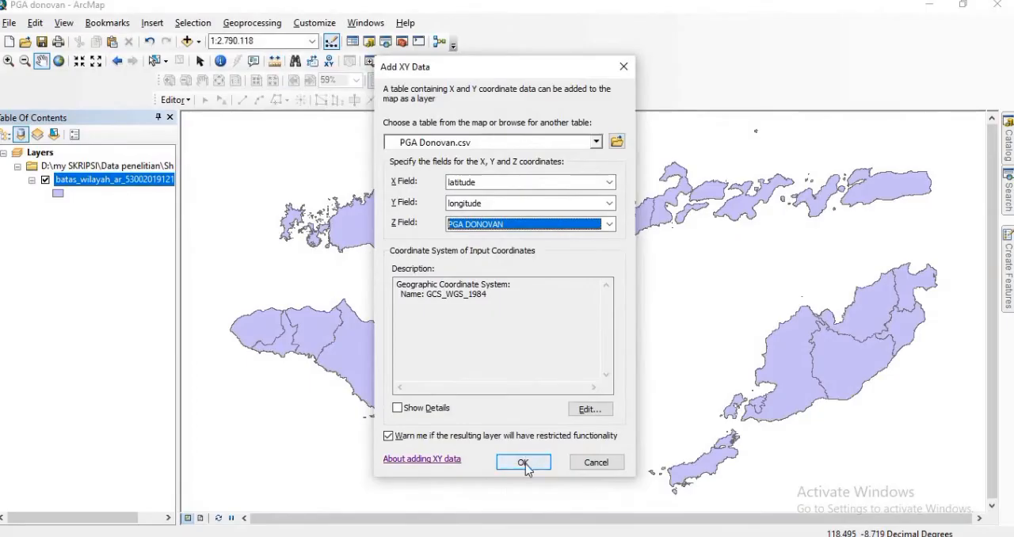
{"action": "left_click", "coordinate": [524, 464]}
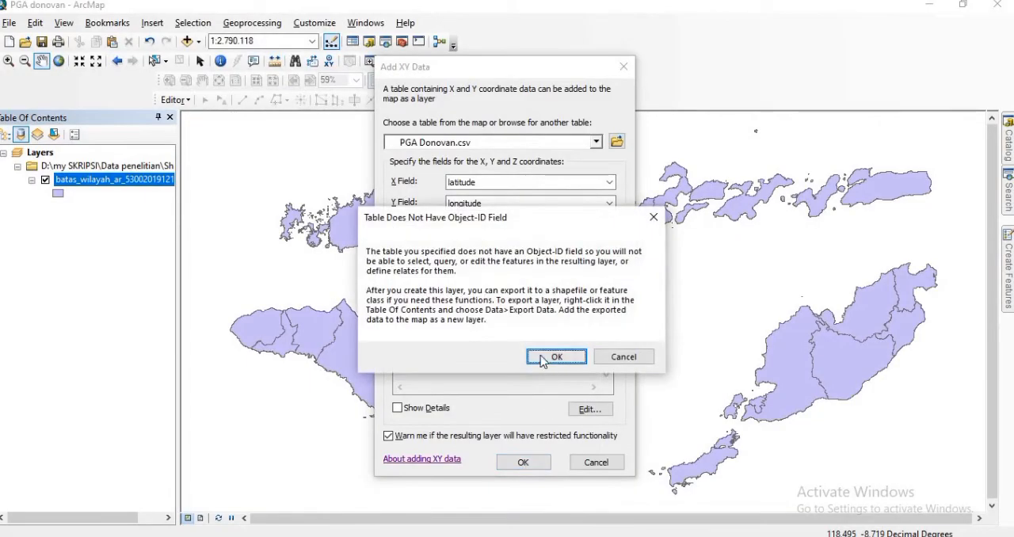
{"action": "left_click", "coordinate": [554, 358]}
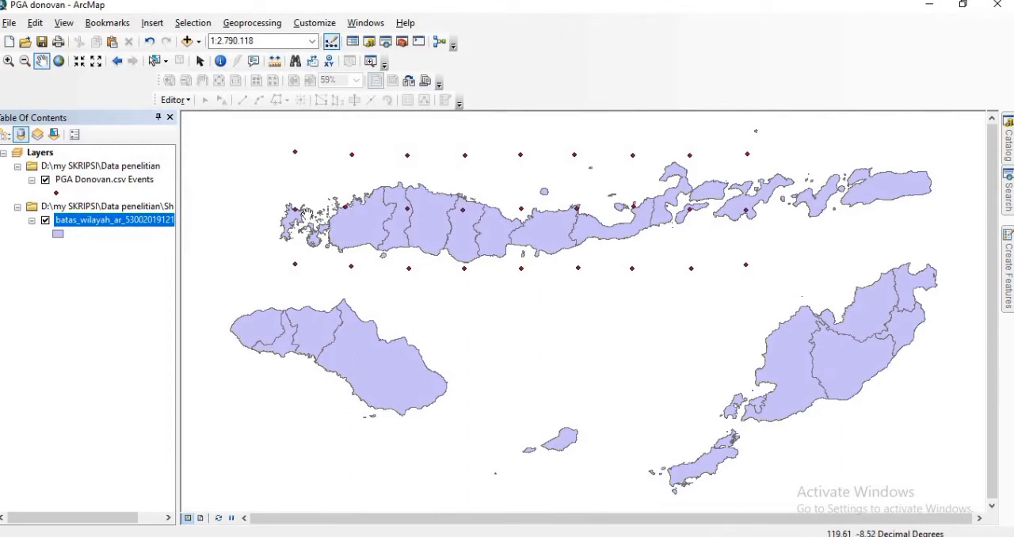
Step: Search for the kriging tools and open the Kriging (3D Analyst) tool
{"action": "left_click", "coordinate": [386, 43]}
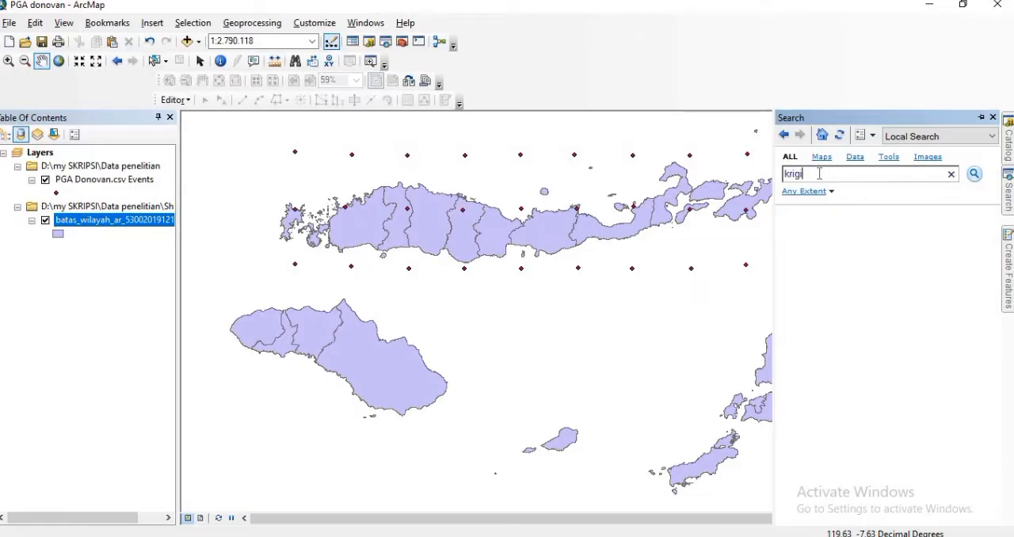
{"action": "key", "text": "Return"}
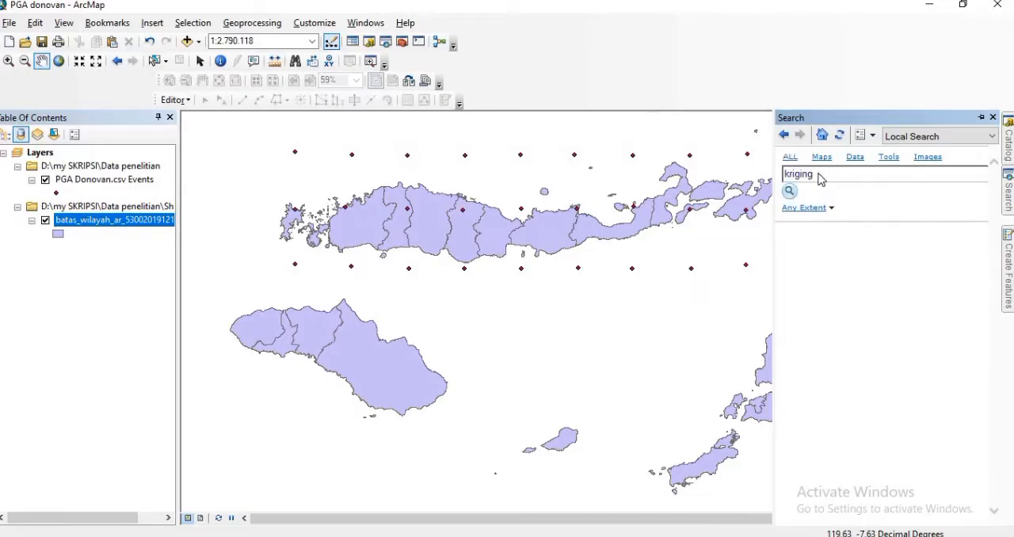
{"action": "left_click", "coordinate": [824, 273]}
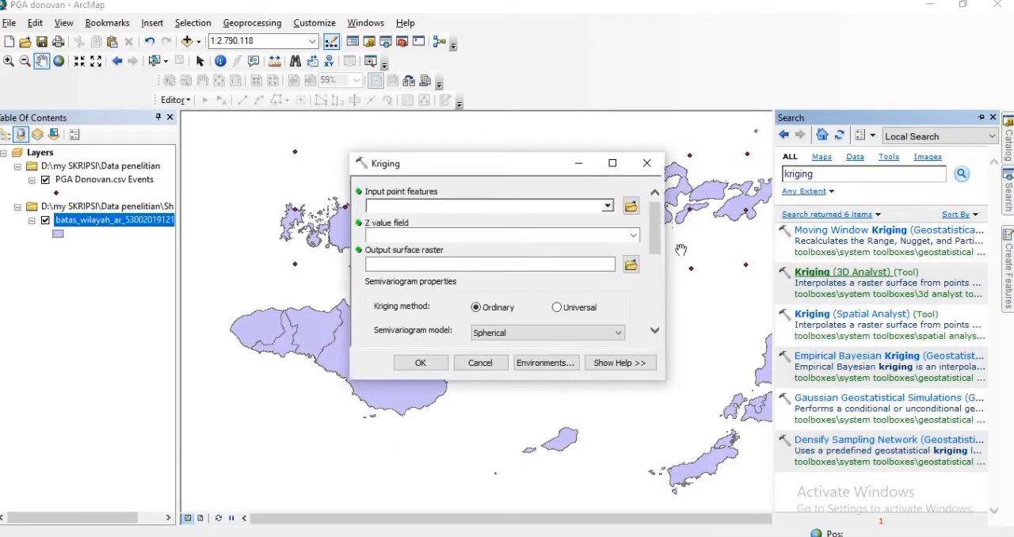
Step: Run Kriging on the PGA Donovan.csv Events points with PGA DONOVAN as the Z value field, keeping the ordinary method and spherical model
{"action": "left_click", "coordinate": [607, 206]}
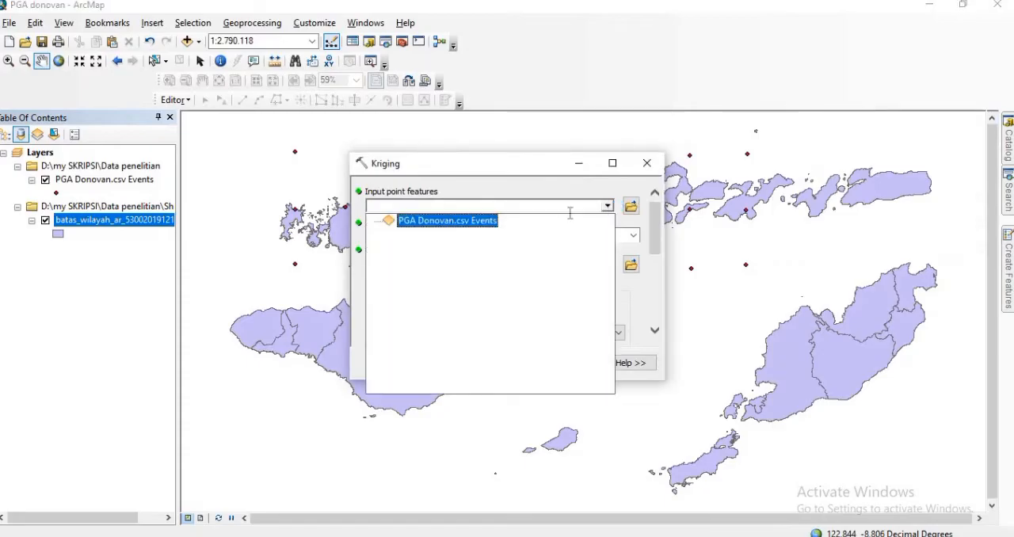
{"action": "left_click", "coordinate": [459, 221]}
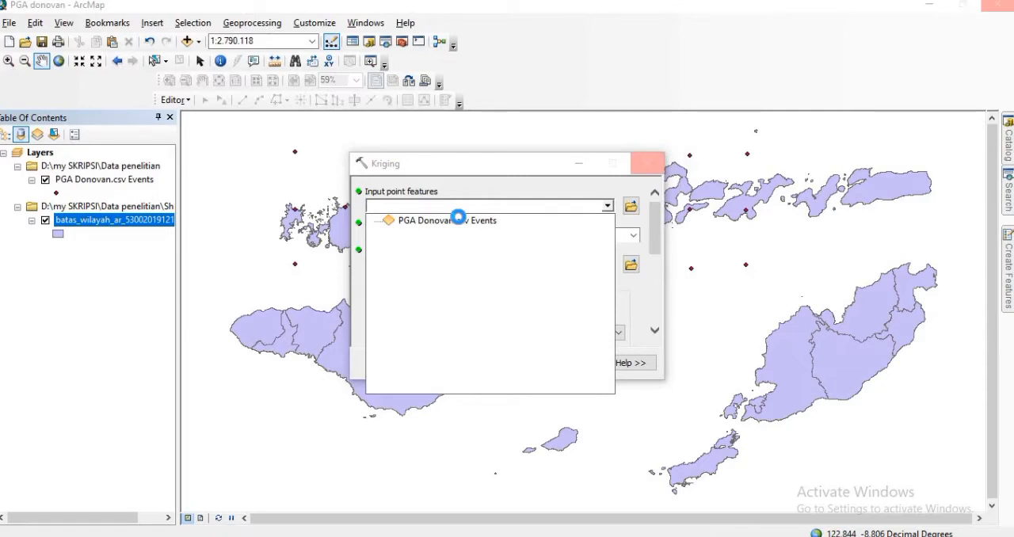
{"action": "left_click", "coordinate": [633, 237]}
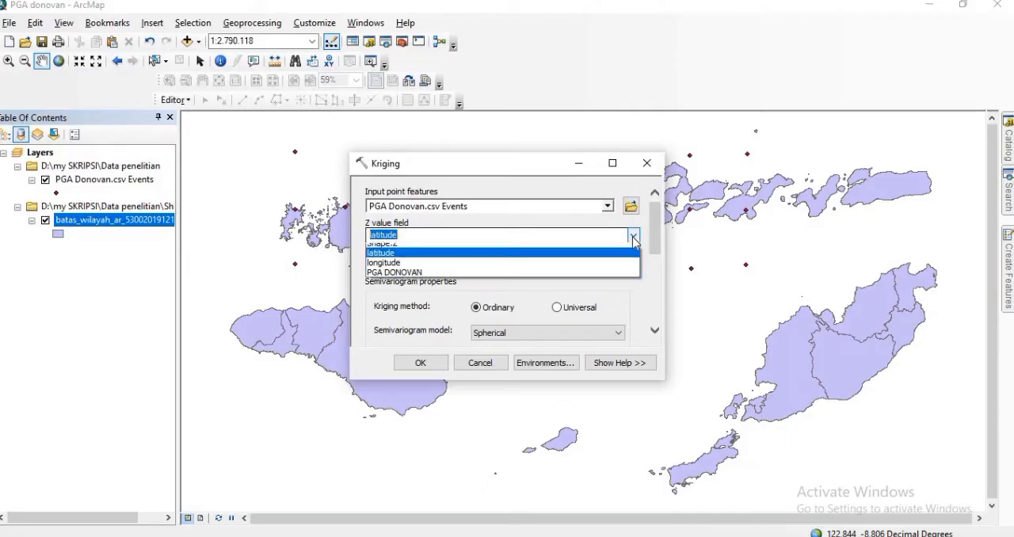
{"action": "left_click", "coordinate": [415, 279]}
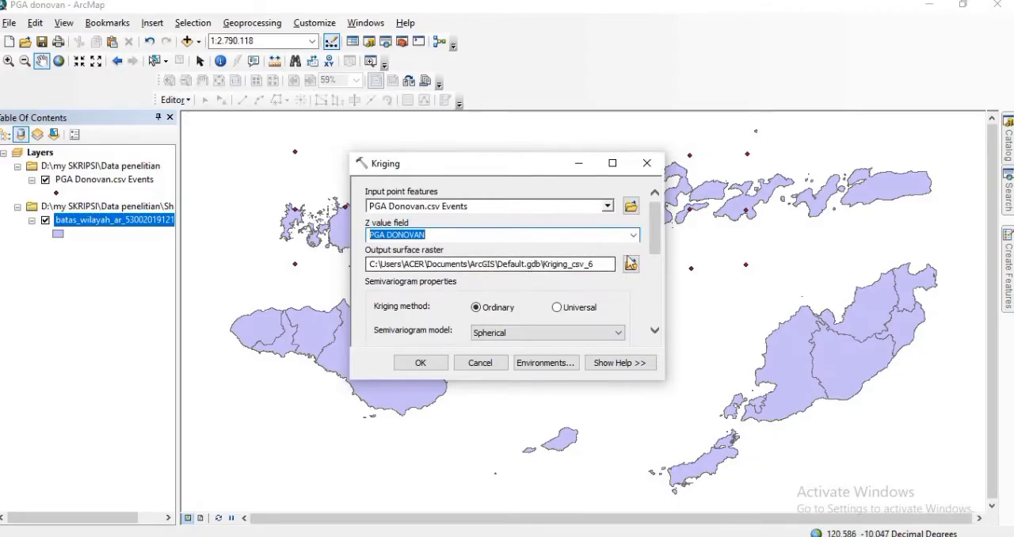
{"action": "left_click", "coordinate": [420, 363]}
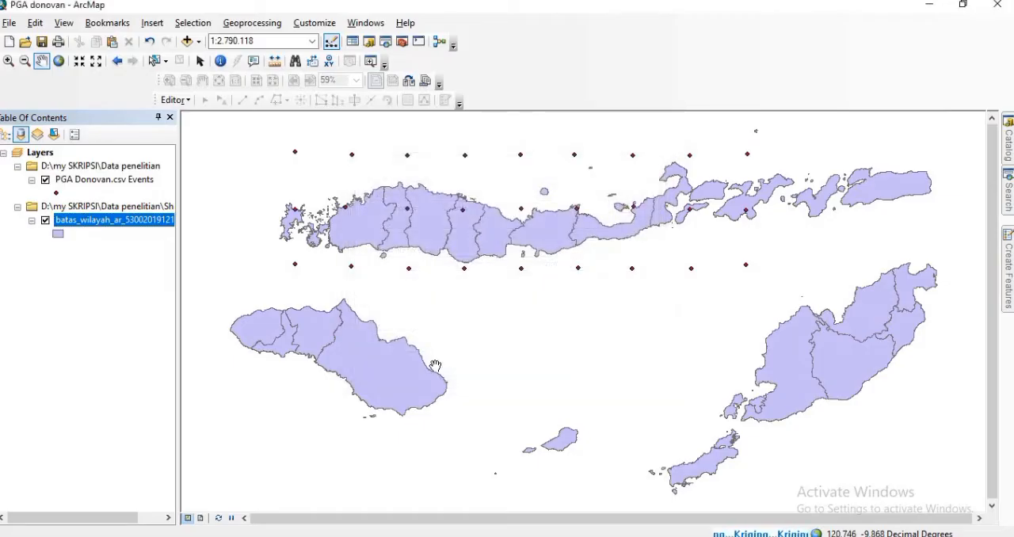
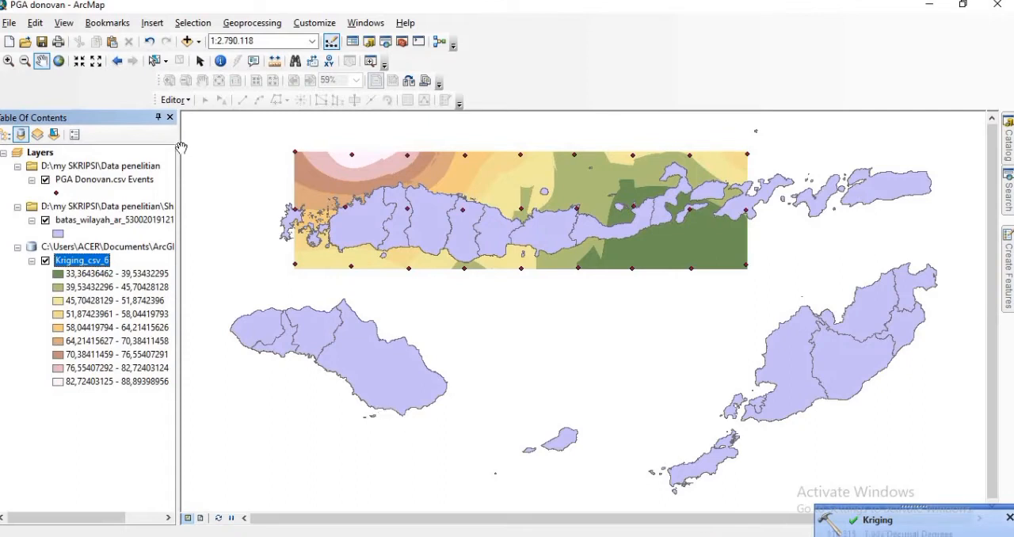
Step: Select the Flores Island polygons and open the data export of the batas_wilayah boundary layer, keeping Selected features as the export scope
{"action": "left_click", "coordinate": [154, 63]}
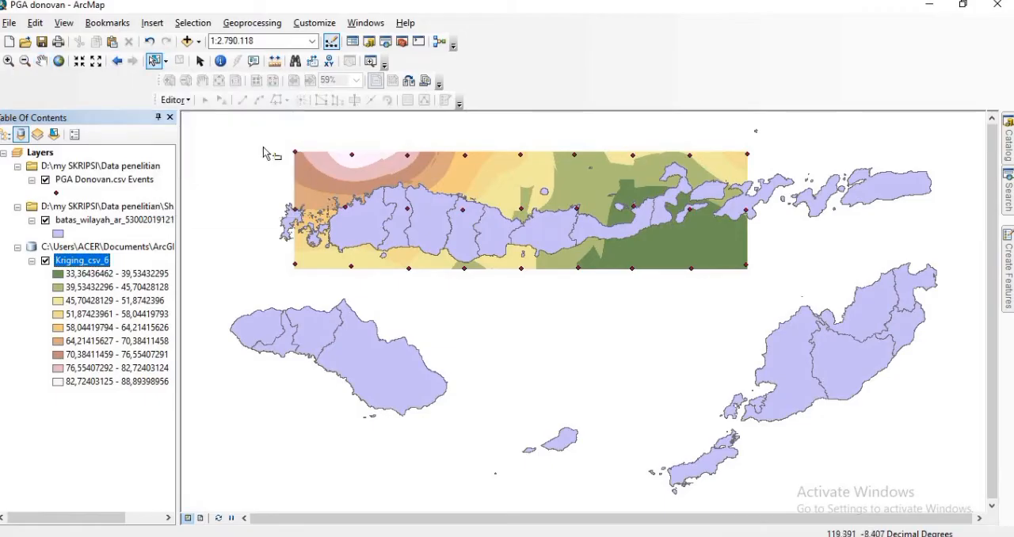
{"action": "left_click_drag", "start_coordinate": [367, 207], "coordinate": [741, 265]}
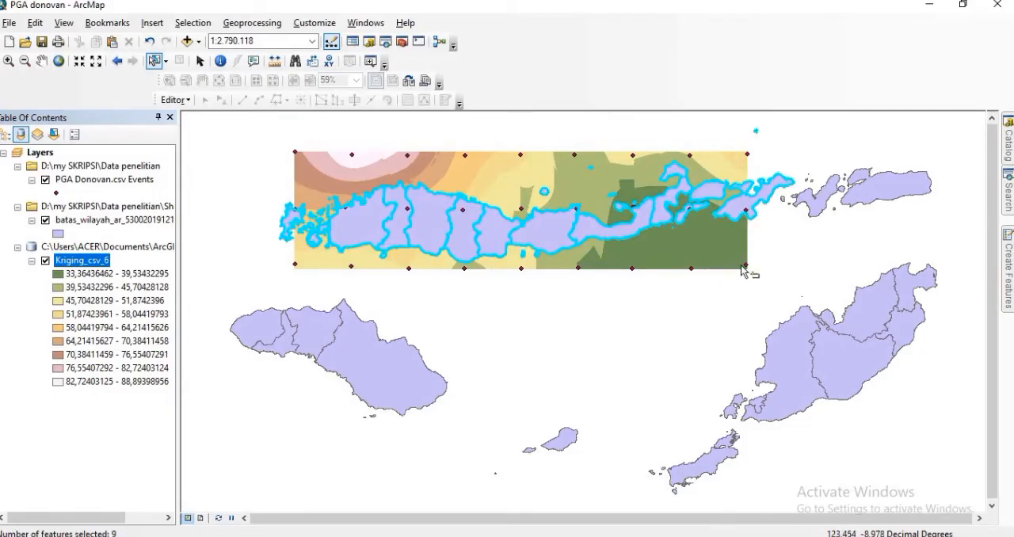
{"action": "right_click", "coordinate": [82, 226]}
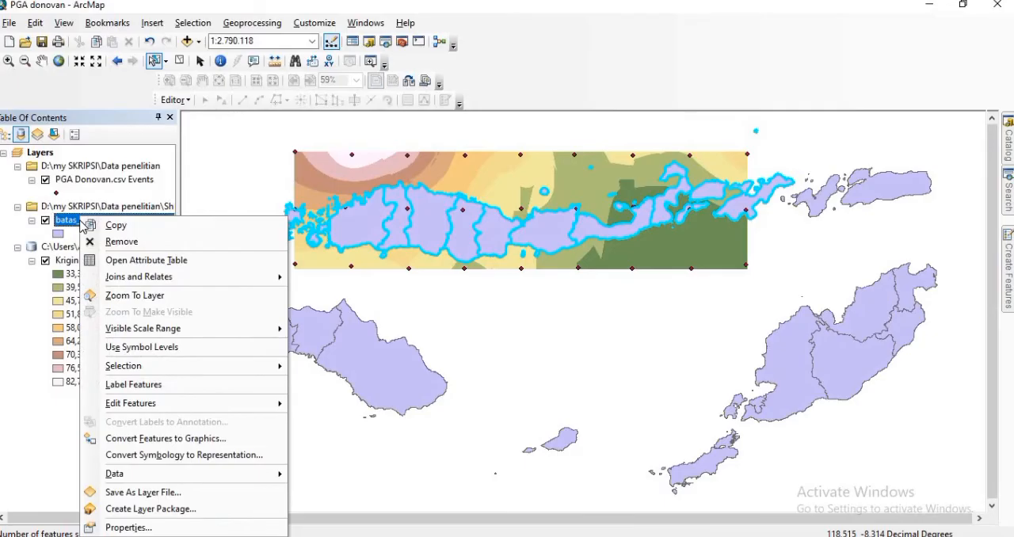
{"action": "mouse_move", "coordinate": [236, 477]}
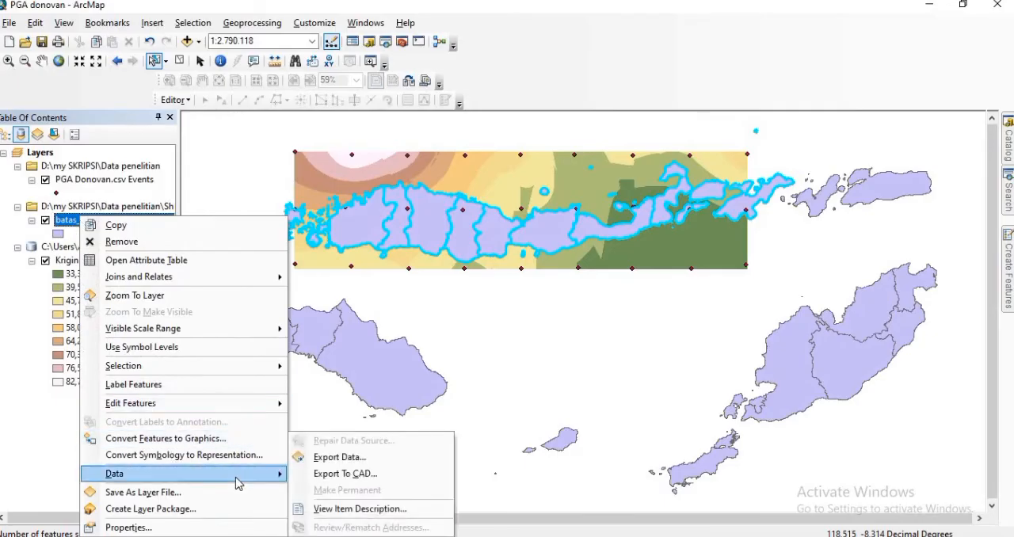
{"action": "left_click", "coordinate": [343, 457]}
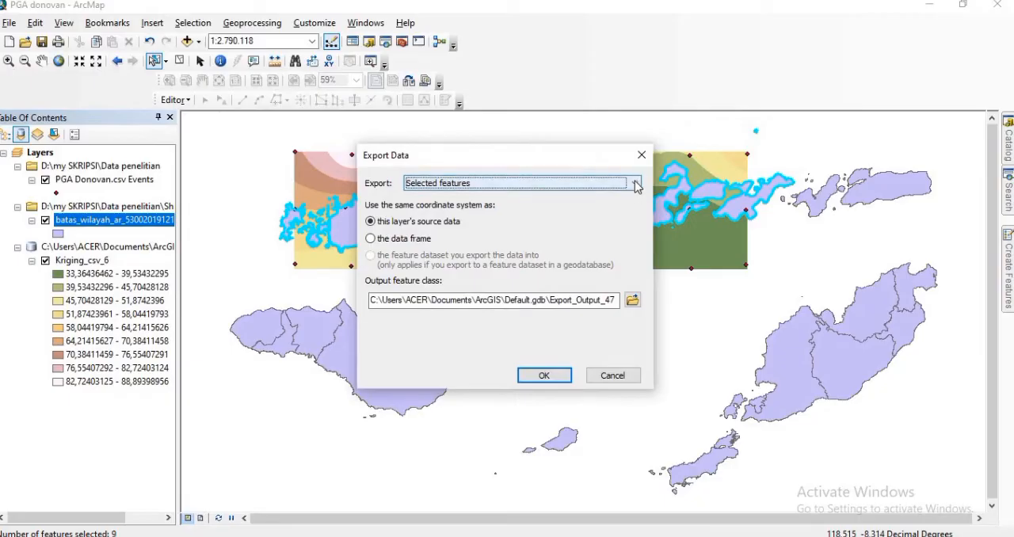
{"action": "left_click", "coordinate": [636, 184]}
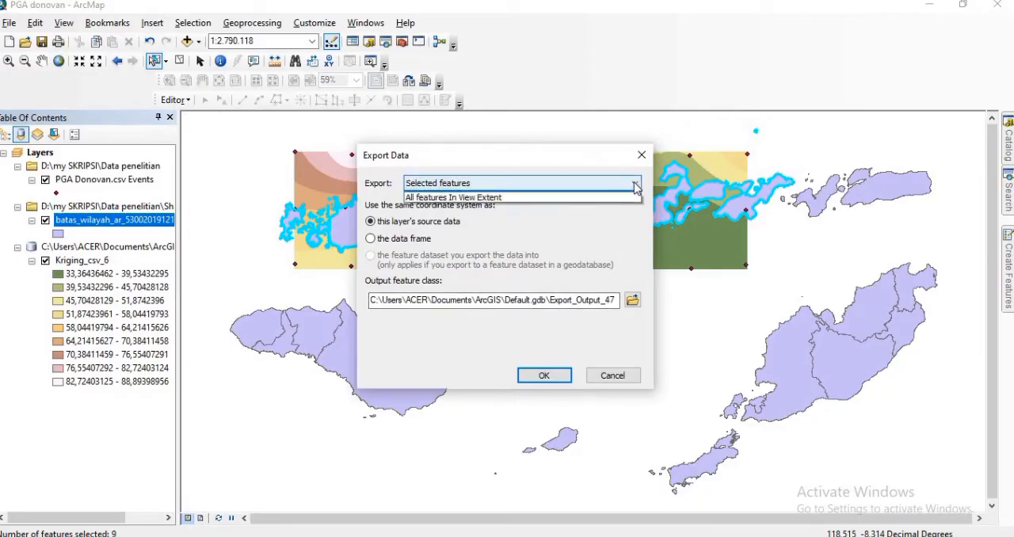
{"action": "left_click", "coordinate": [634, 187]}
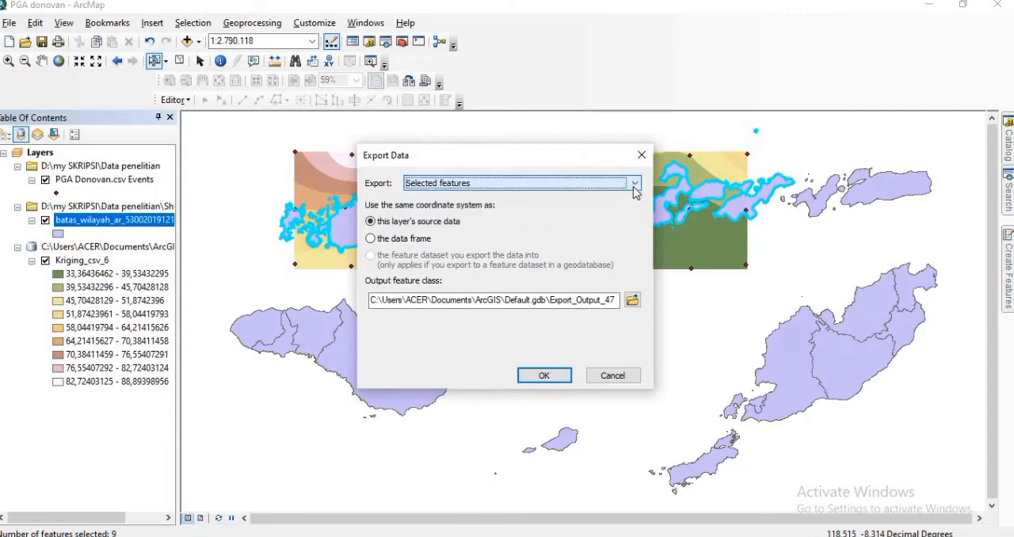
Step: Export the selection as the shapefile Export_Output_47.shp, add it to the map and hide the original batas_wilayah boundary layer
{"action": "left_click", "coordinate": [631, 301]}
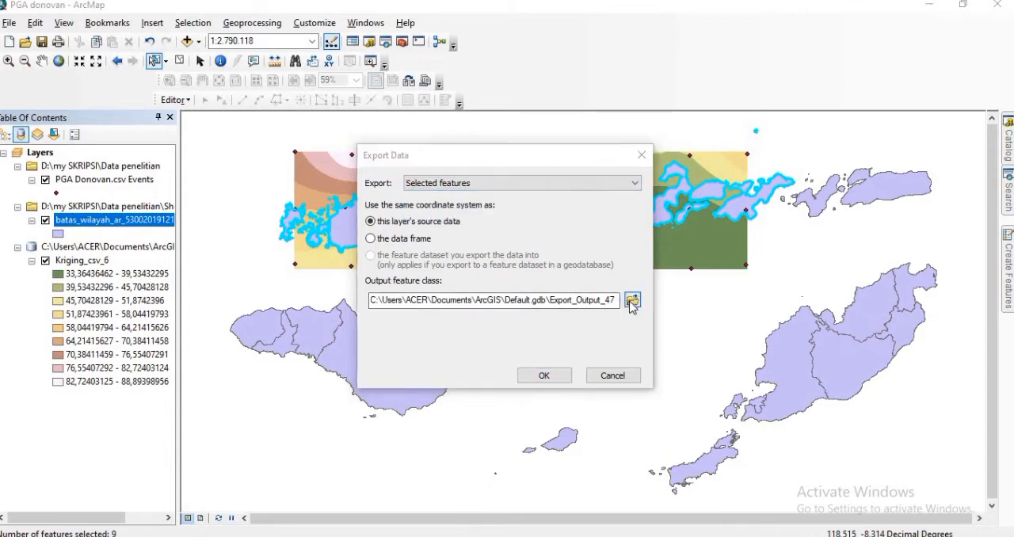
{"action": "left_click", "coordinate": [598, 370]}
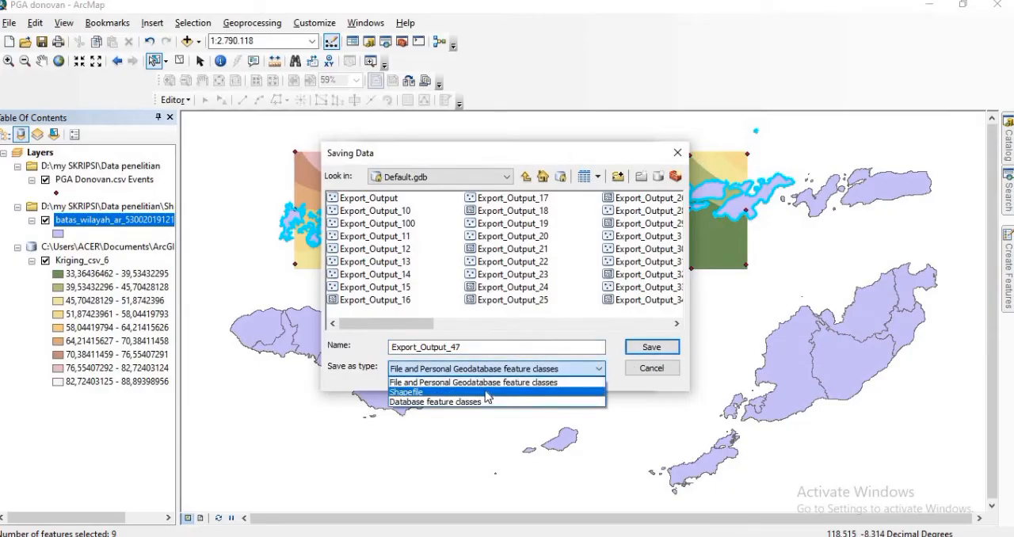
{"action": "left_click", "coordinate": [486, 393]}
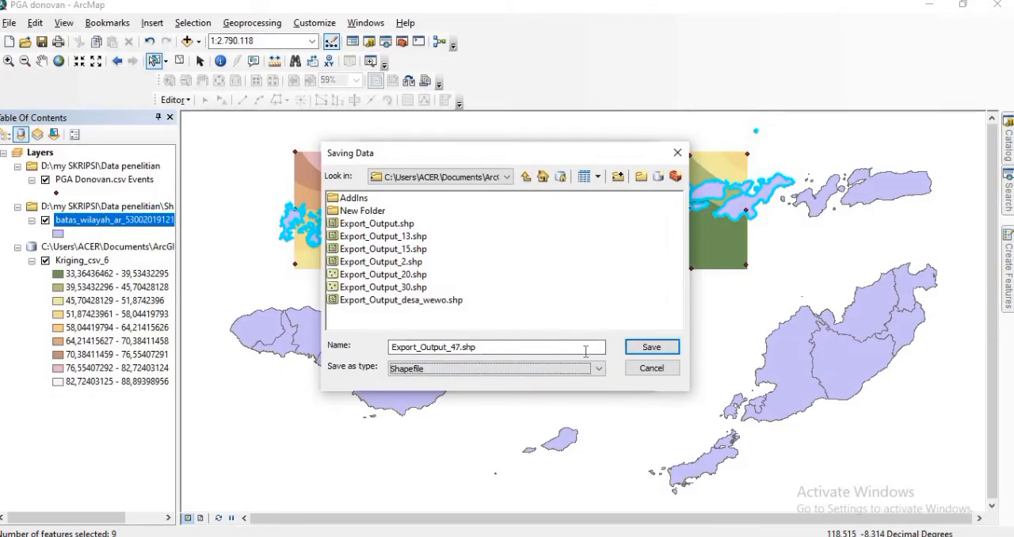
{"action": "left_click", "coordinate": [647, 349]}
{"action": "left_click", "coordinate": [549, 375]}
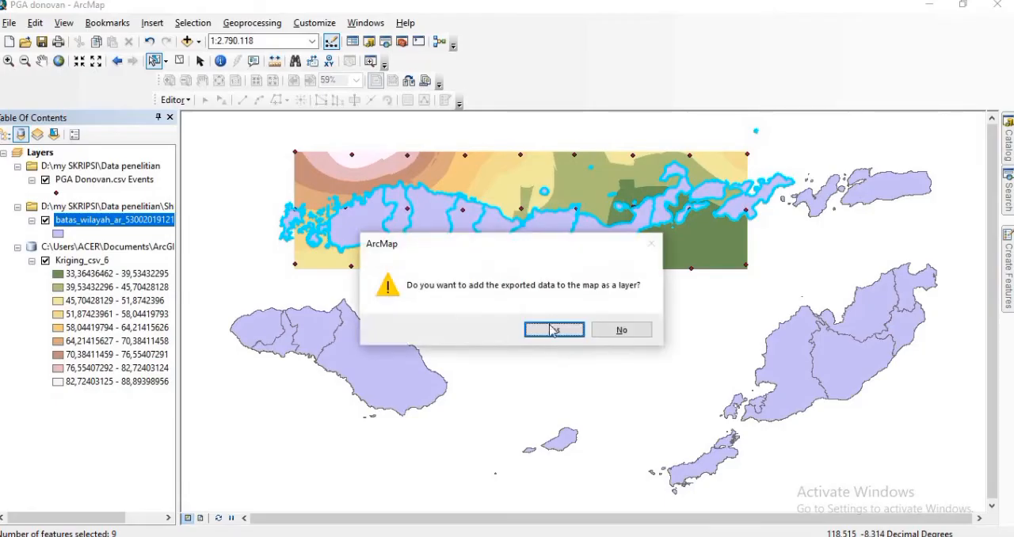
{"action": "left_click", "coordinate": [553, 329]}
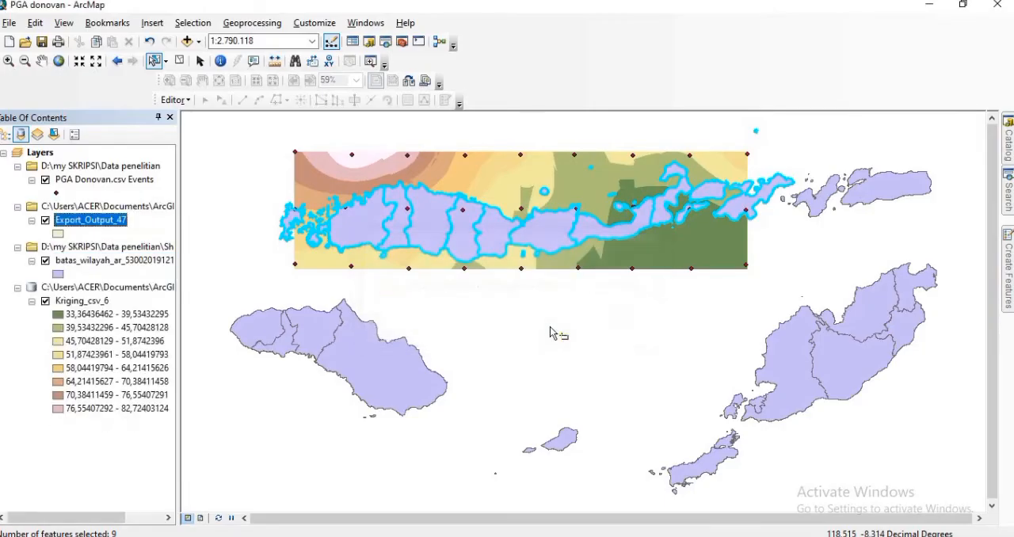
{"action": "left_click", "coordinate": [45, 261]}
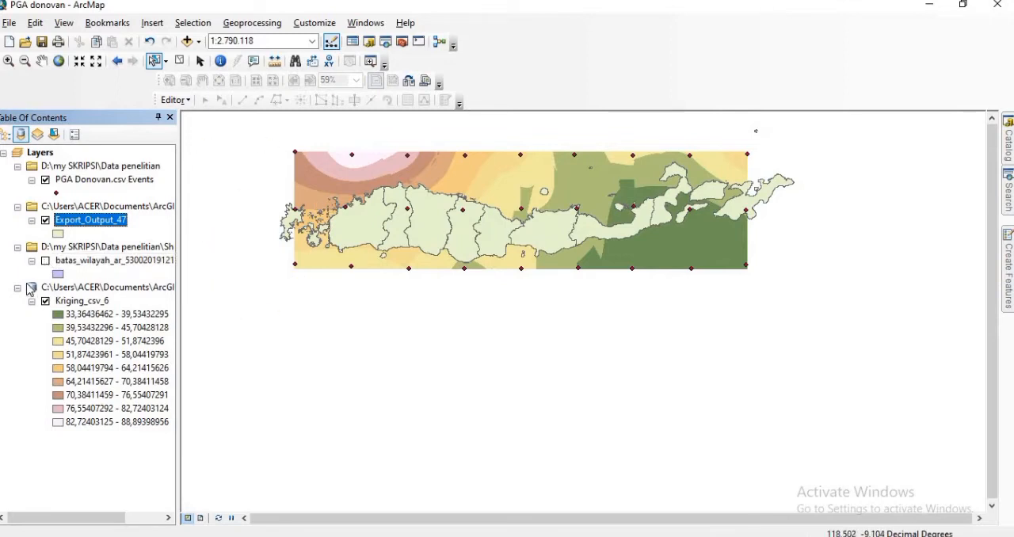
Step: Set the fill color of the Export_Output_47 polygons to white
{"action": "left_click", "coordinate": [57, 234]}
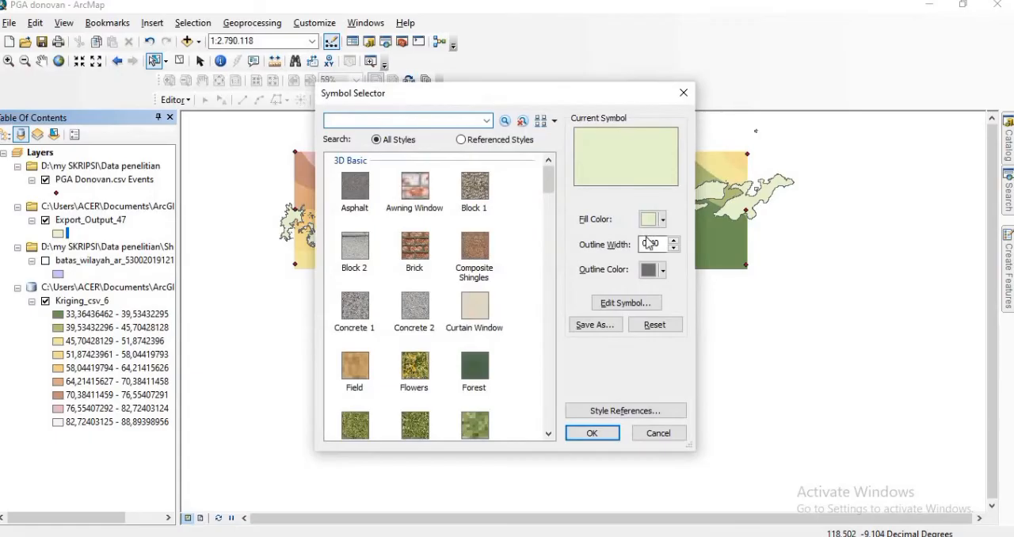
{"action": "left_click", "coordinate": [664, 222]}
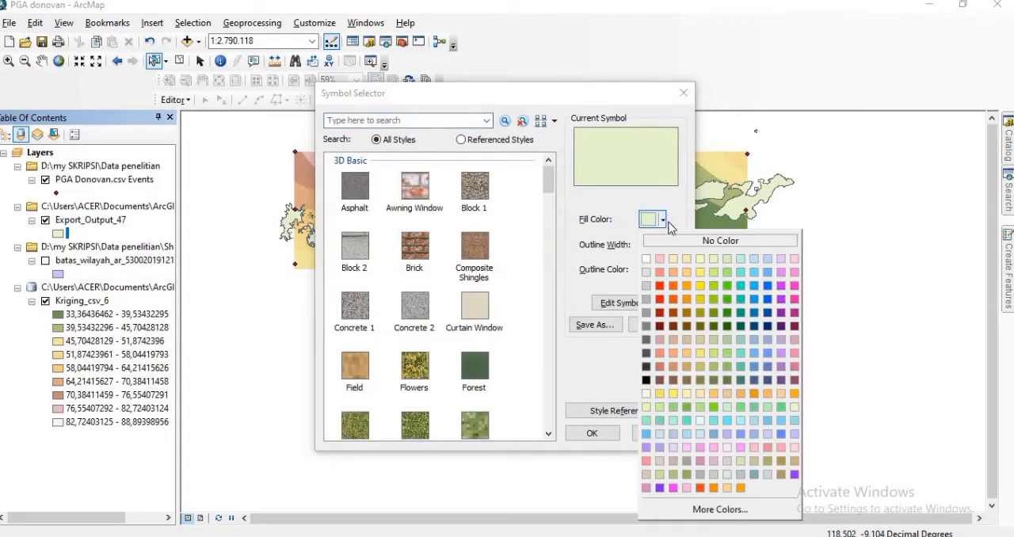
{"action": "left_click", "coordinate": [727, 326]}
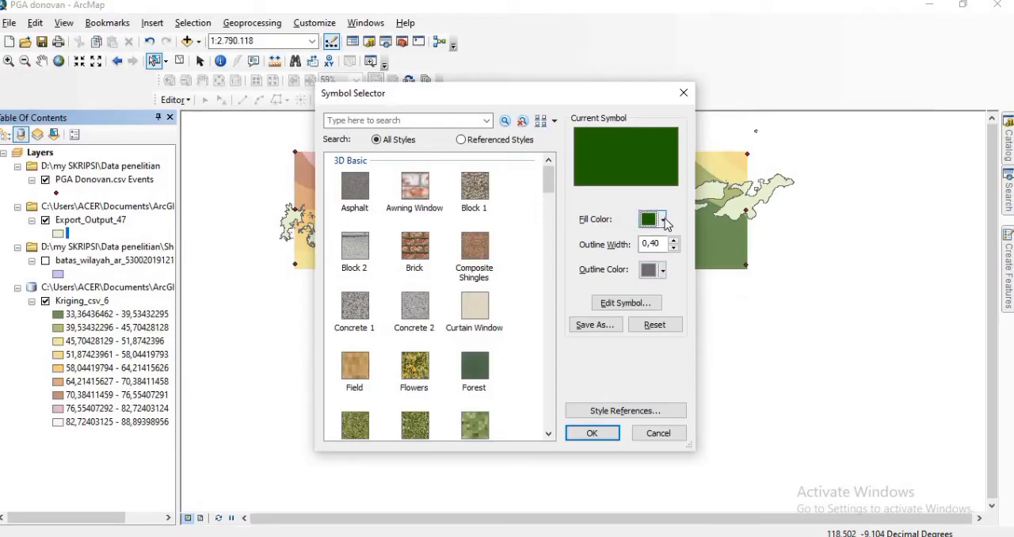
{"action": "left_click", "coordinate": [663, 220]}
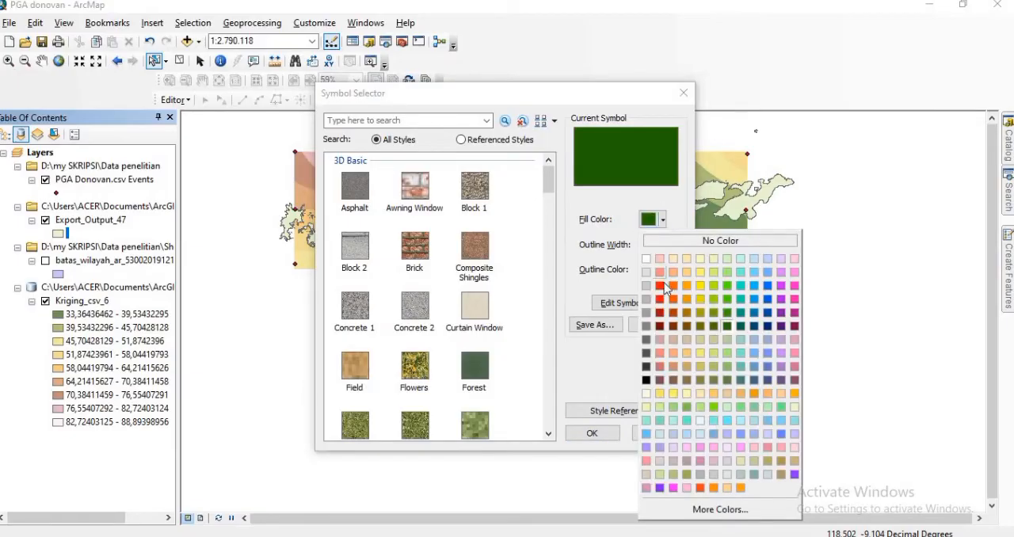
{"action": "left_click", "coordinate": [727, 327]}
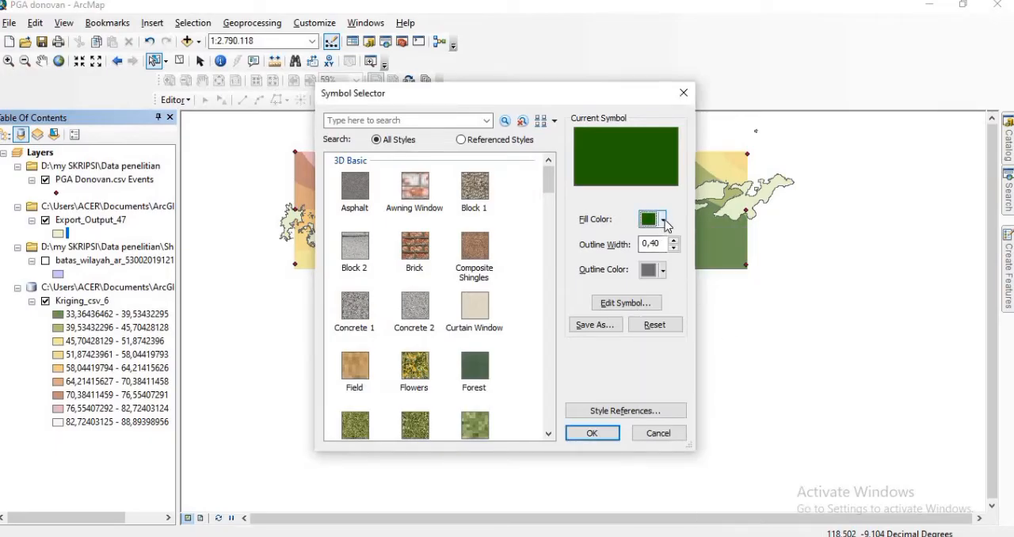
{"action": "left_click", "coordinate": [664, 220]}
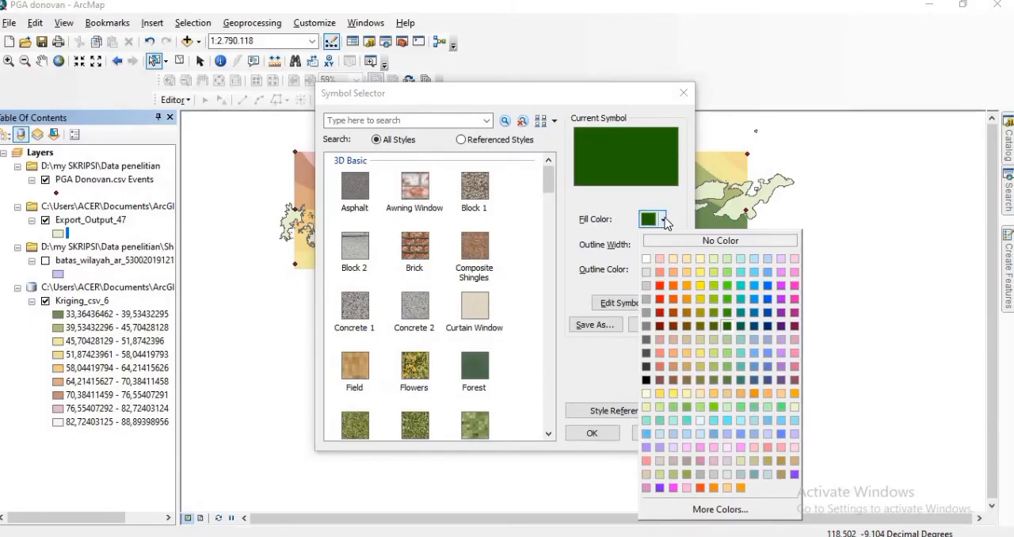
{"action": "left_click", "coordinate": [647, 260]}
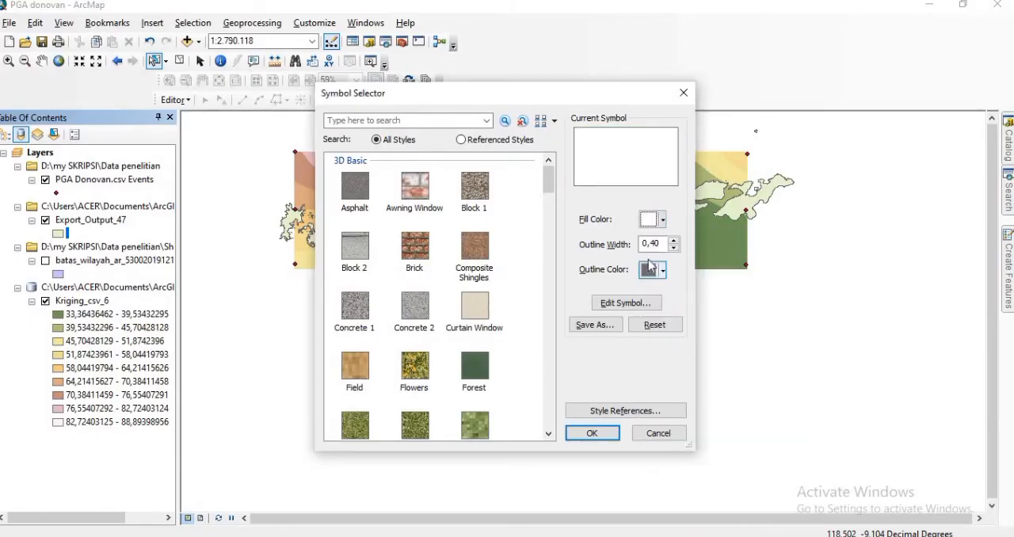
Step: Give the Export_Output_47 polygons a black outline with a width of 1 and apply the symbol
{"action": "left_click", "coordinate": [673, 241]}
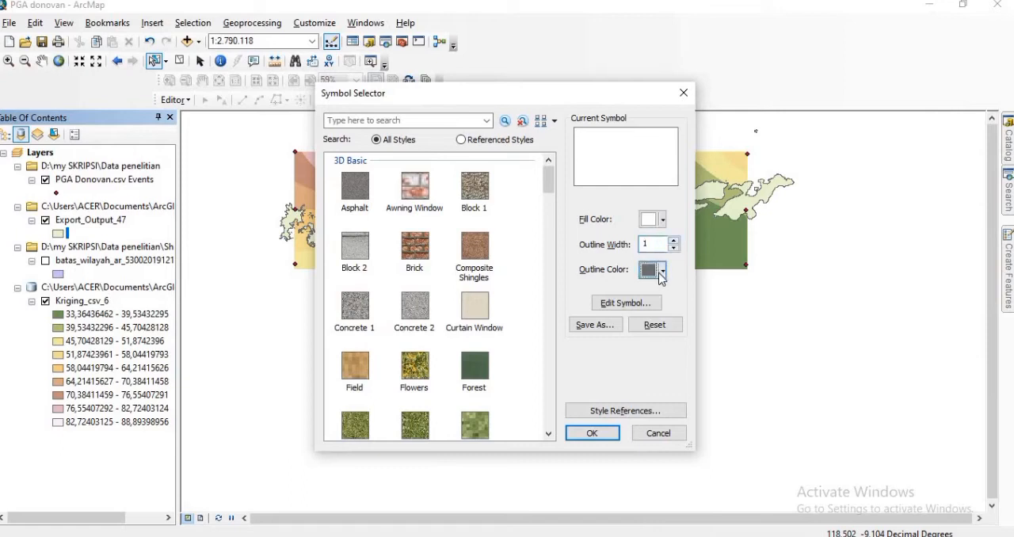
{"action": "left_click", "coordinate": [663, 270]}
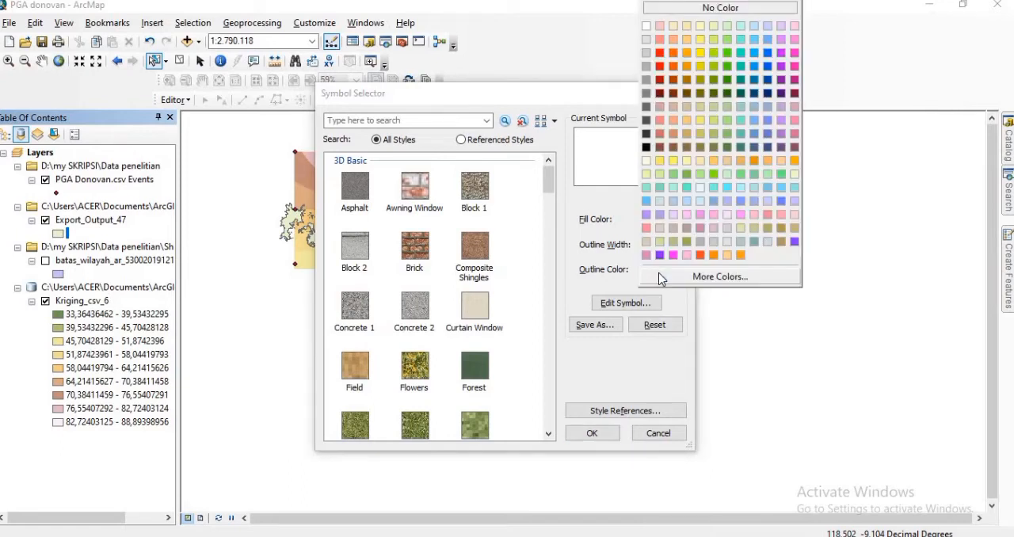
{"action": "left_click", "coordinate": [646, 146]}
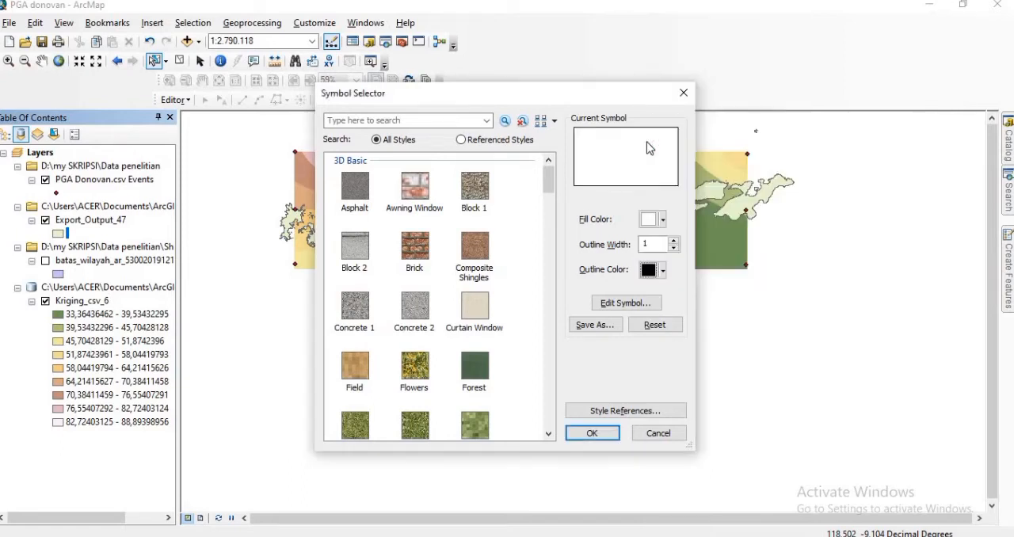
{"action": "left_click", "coordinate": [591, 435]}
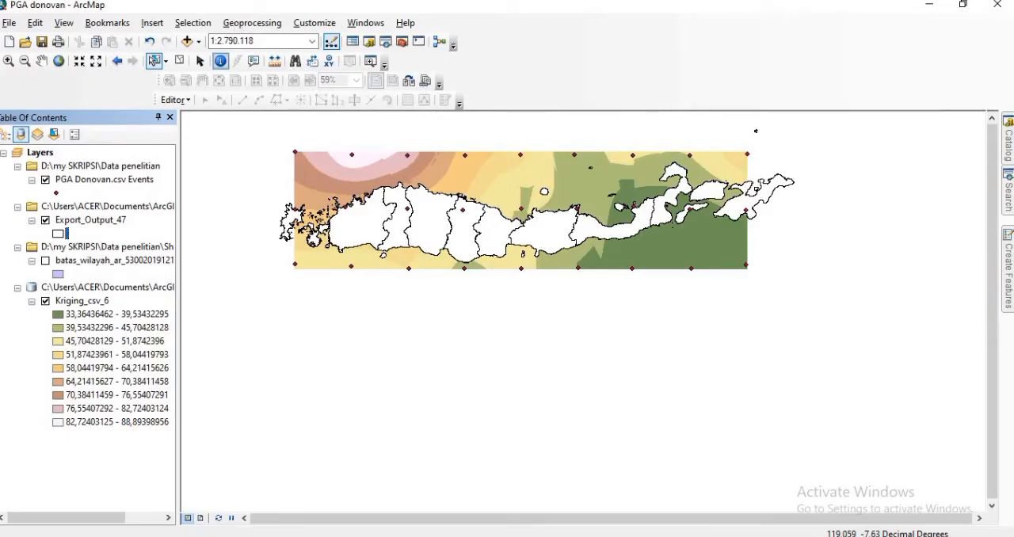
Step: Clip the Kriging_csv_6 raster to the exported Flores Island outline using Image Analysis
{"action": "left_click", "coordinate": [387, 24]}
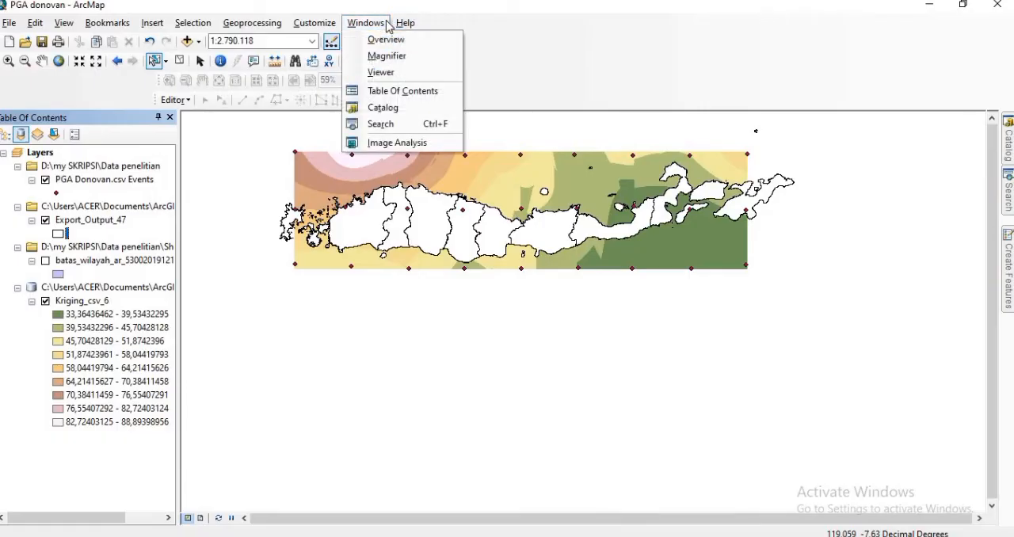
{"action": "left_click", "coordinate": [388, 143]}
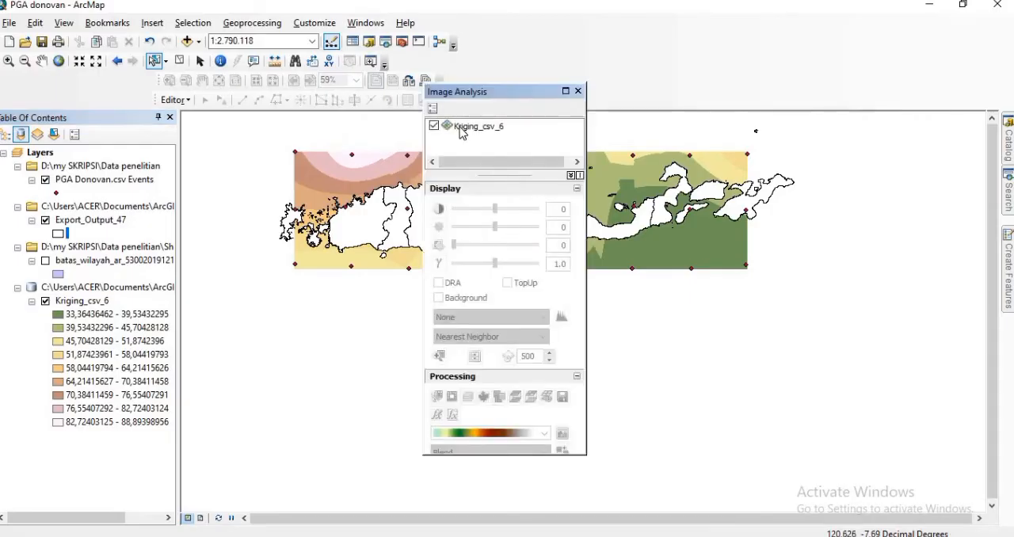
{"action": "left_click", "coordinate": [464, 128]}
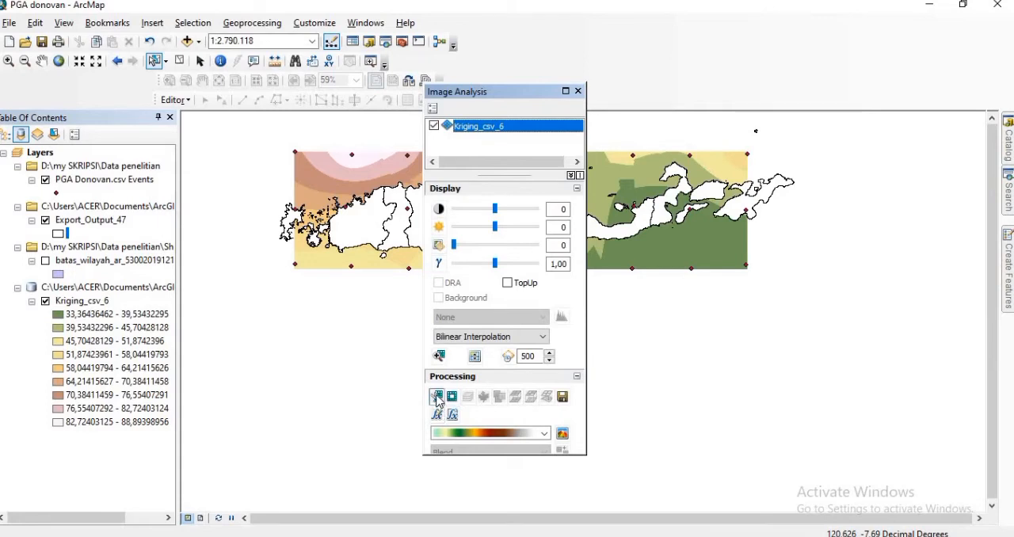
{"action": "left_click", "coordinate": [436, 398]}
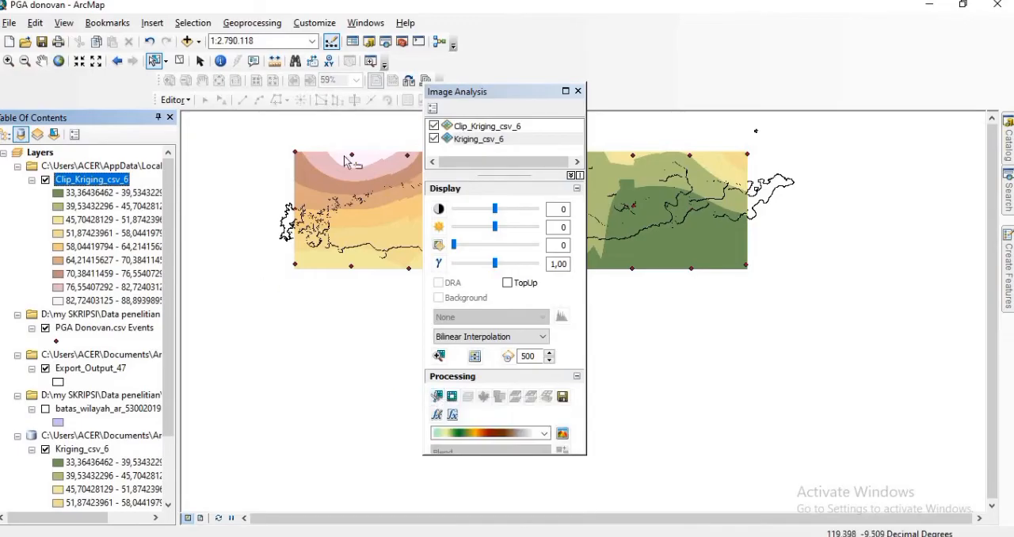
{"action": "left_click", "coordinate": [579, 92]}
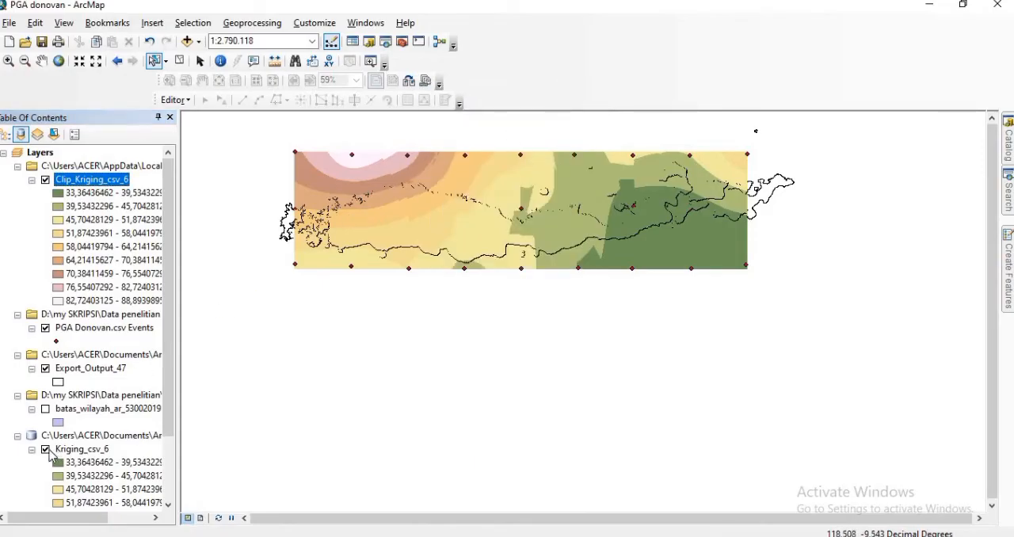
Step: Hide the unclipped Kriging_csv_6 raster and the PGA Donovan.csv Events points
{"action": "left_click", "coordinate": [46, 449]}
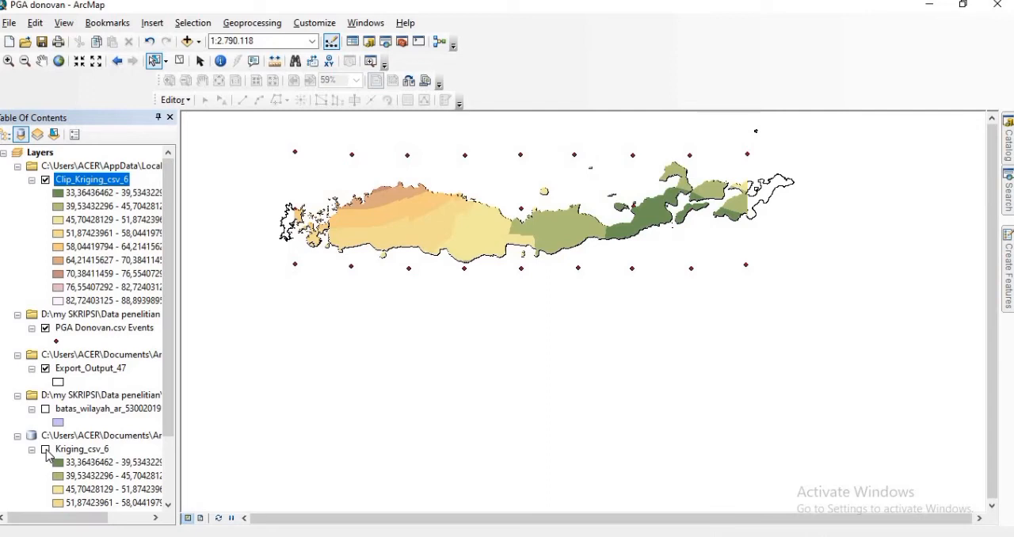
{"action": "left_click", "coordinate": [45, 328]}
Step: Set the classified symbology of the Clip_Kriging_csv_6 raster to 6 classes
{"action": "right_click", "coordinate": [82, 181]}
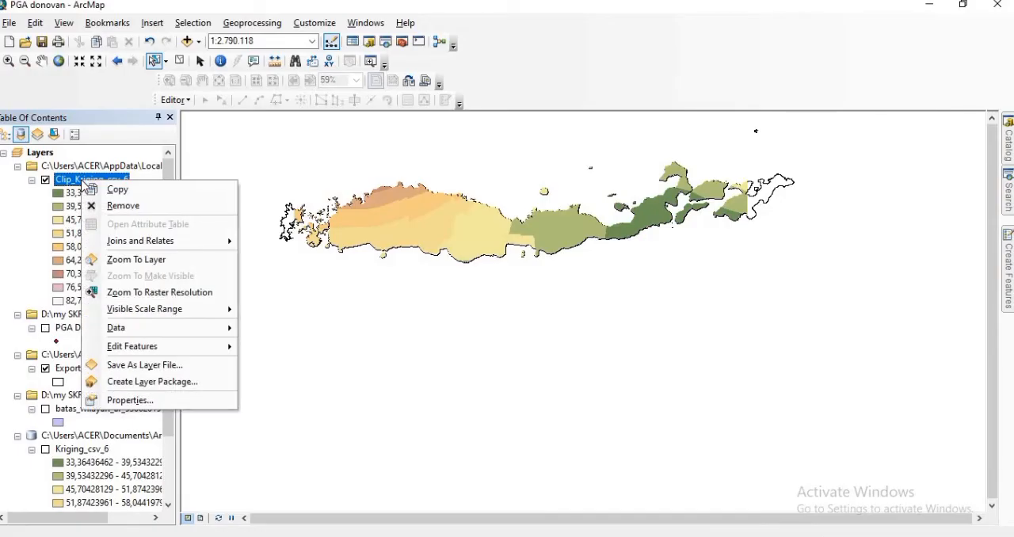
{"action": "left_click", "coordinate": [149, 400]}
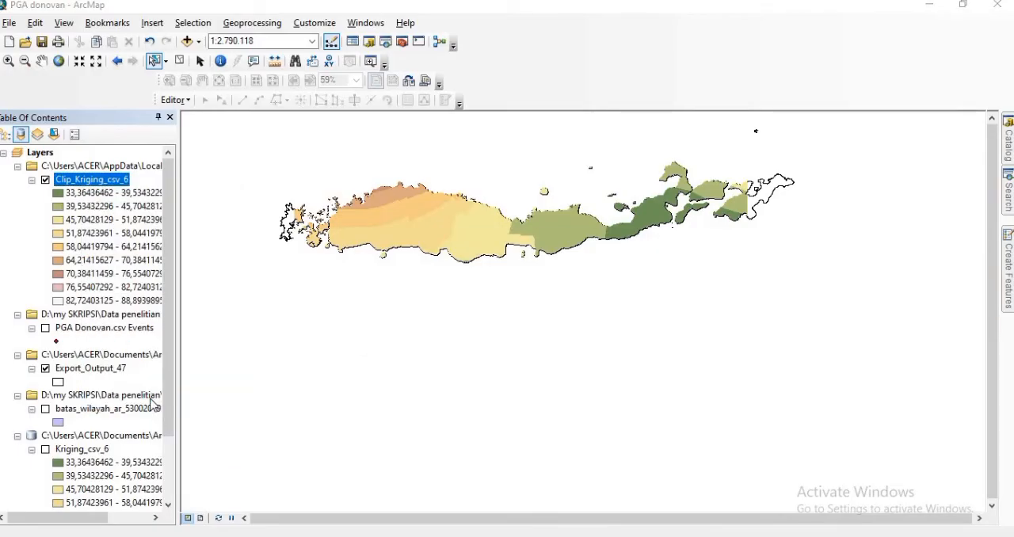
{"action": "left_click", "coordinate": [552, 330]}
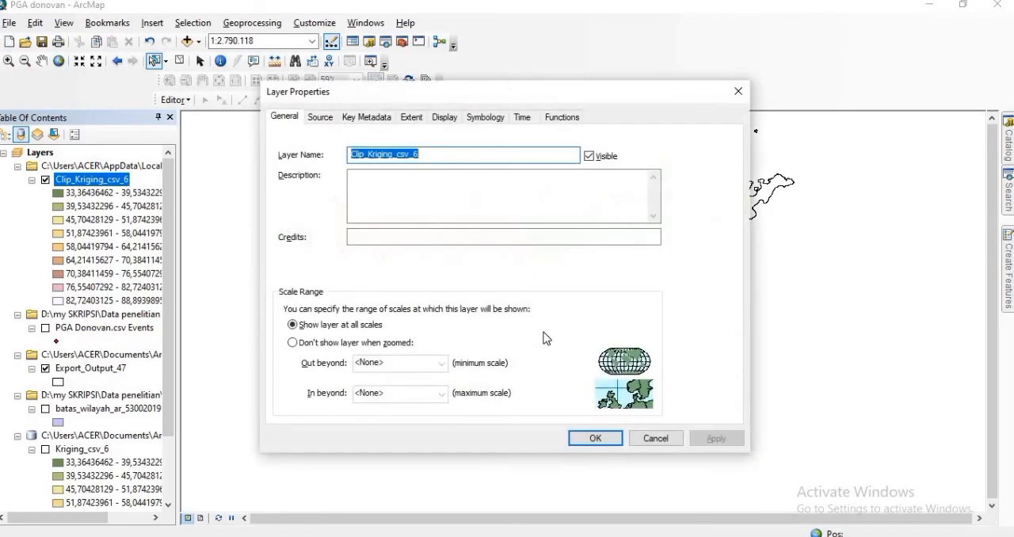
{"action": "left_click", "coordinate": [487, 118]}
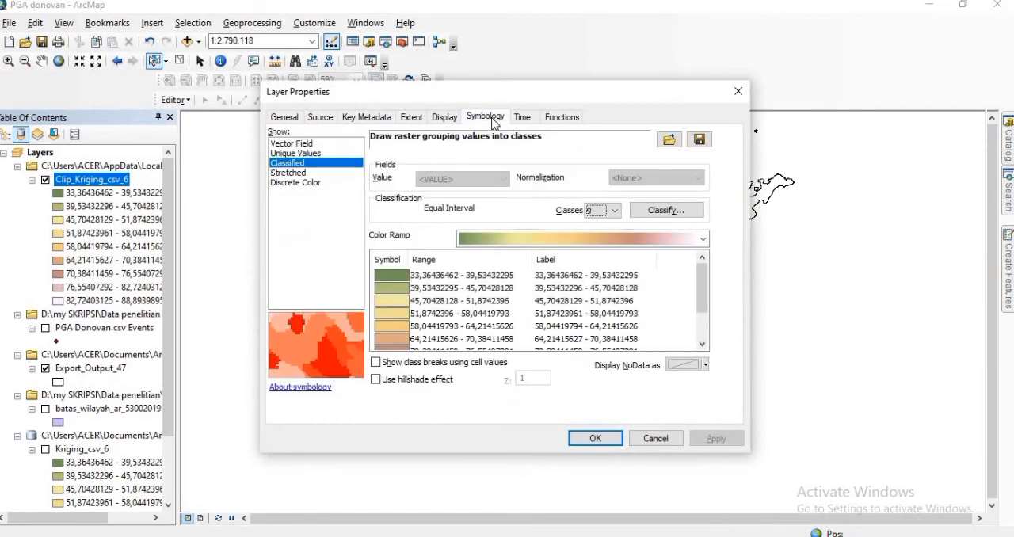
{"action": "left_click", "coordinate": [614, 211]}
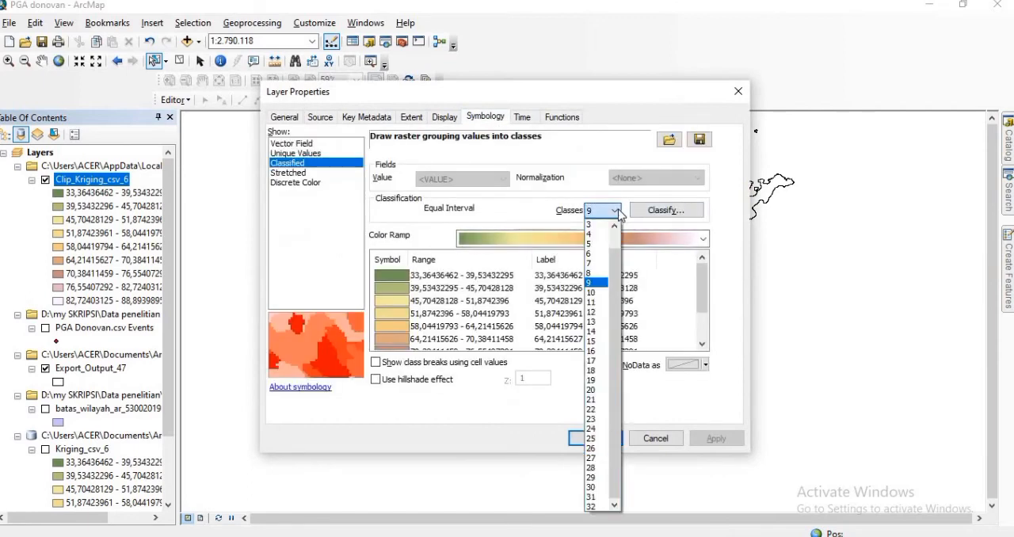
{"action": "left_click", "coordinate": [592, 254]}
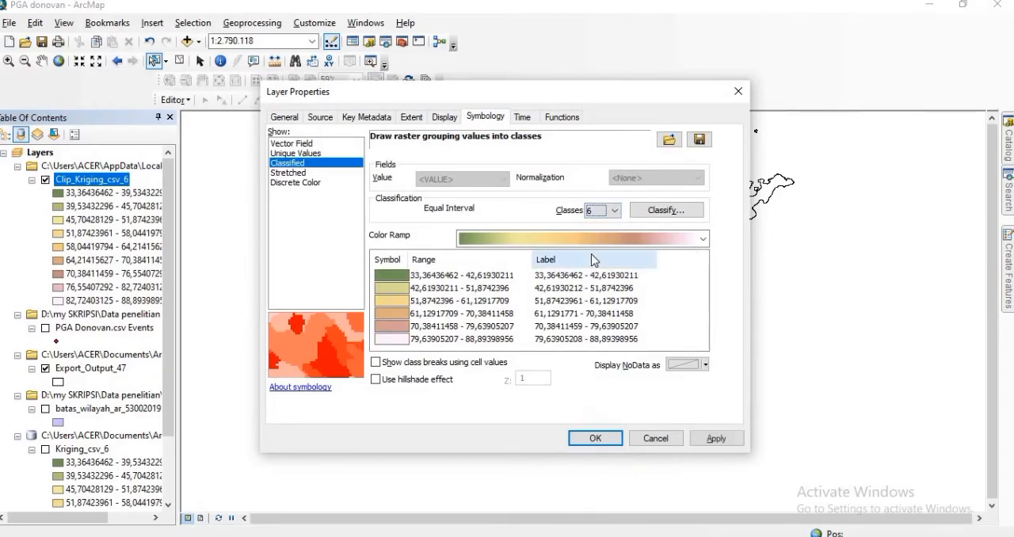
Step: Apply the green-yellow-red color ramp to the classes of the Clip_Kriging_csv_6 raster
{"action": "left_click", "coordinate": [703, 241]}
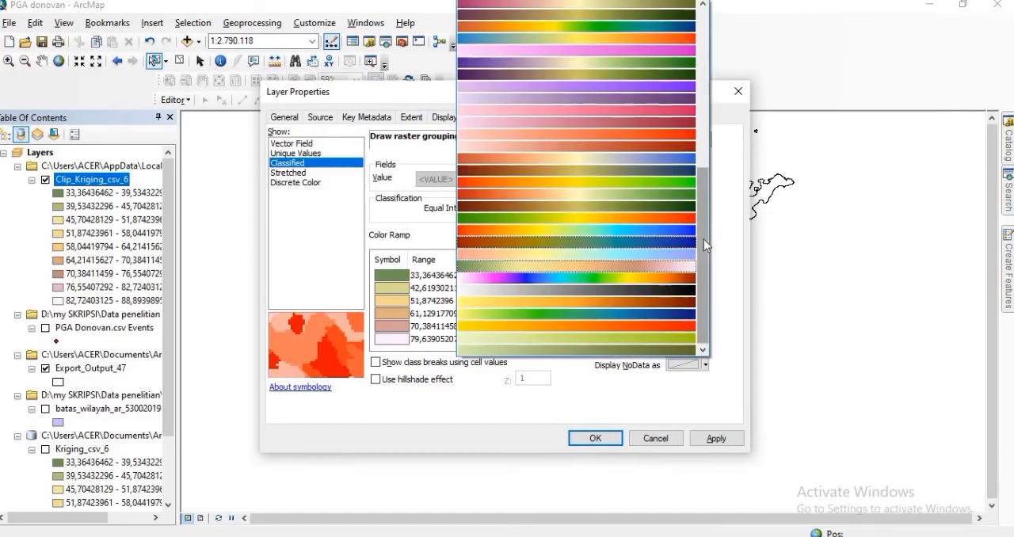
{"action": "left_click", "coordinate": [485, 217]}
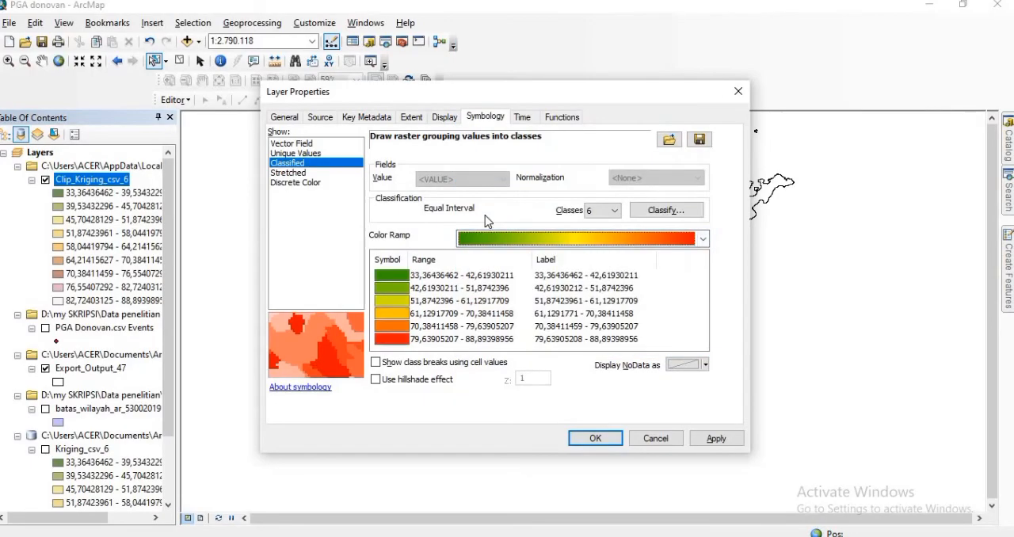
{"action": "left_click", "coordinate": [598, 437]}
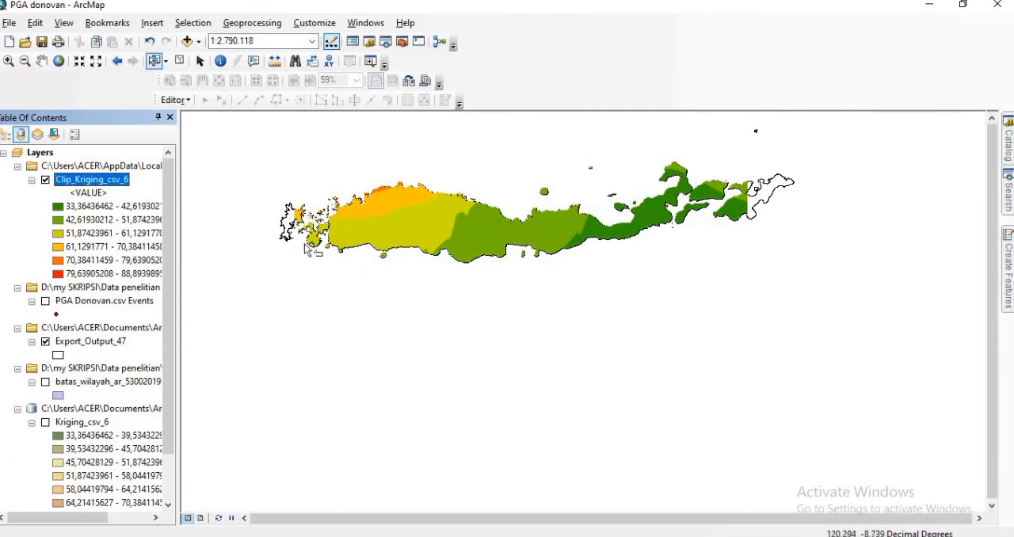
Step: Fill the Export_Output_47 polygons with a very dark green
{"action": "left_click", "coordinate": [84, 302]}
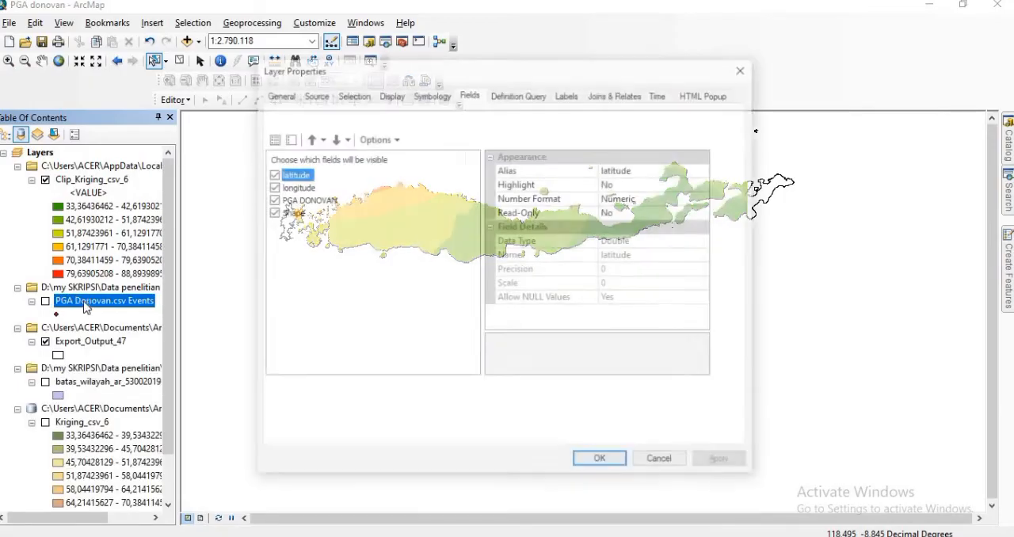
{"action": "left_click", "coordinate": [744, 71]}
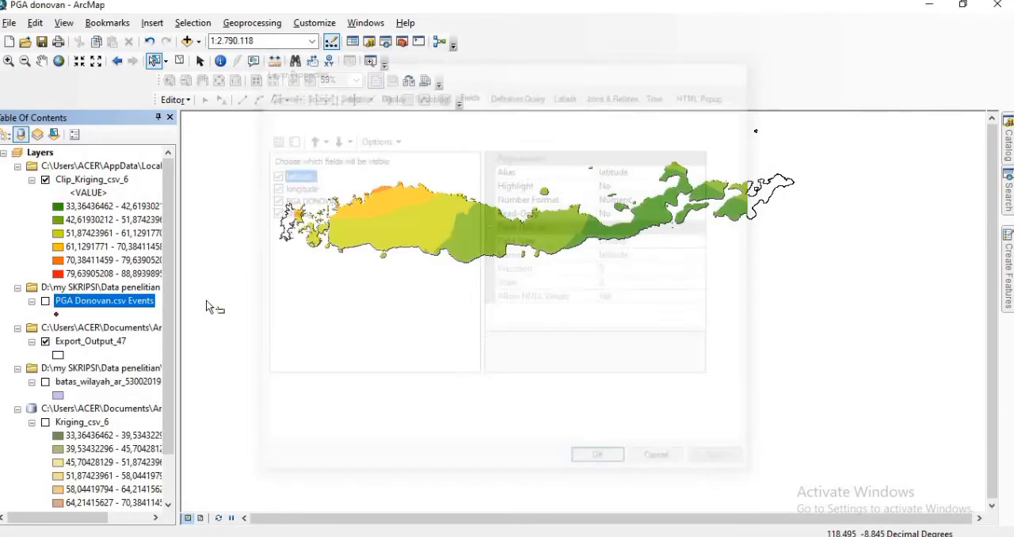
{"action": "left_click", "coordinate": [58, 356]}
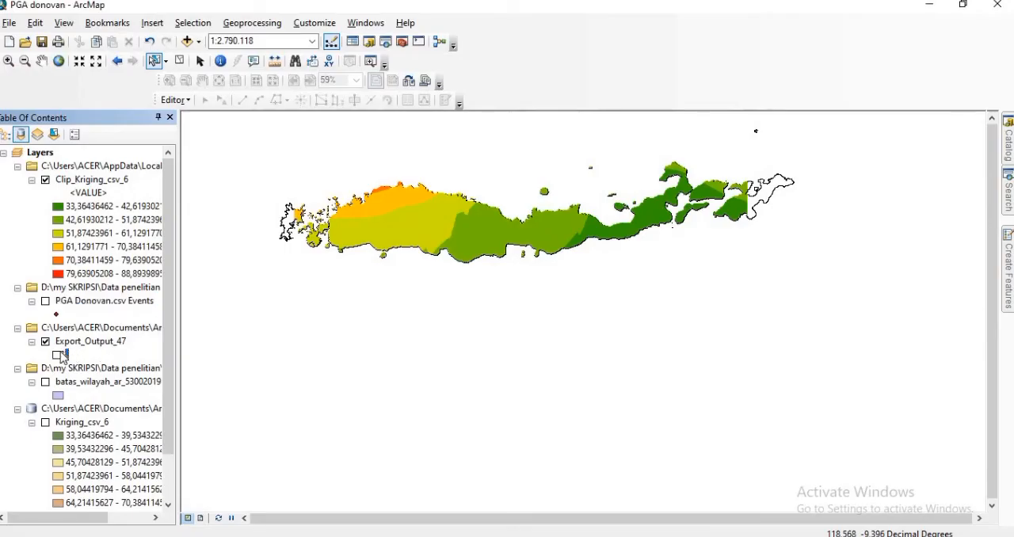
{"action": "left_click", "coordinate": [661, 222]}
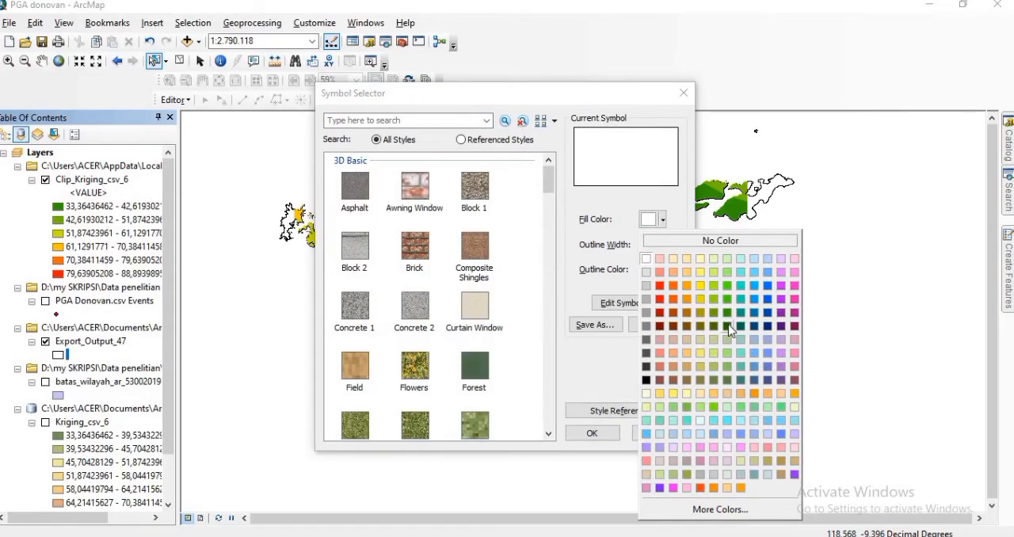
{"action": "left_click", "coordinate": [728, 327]}
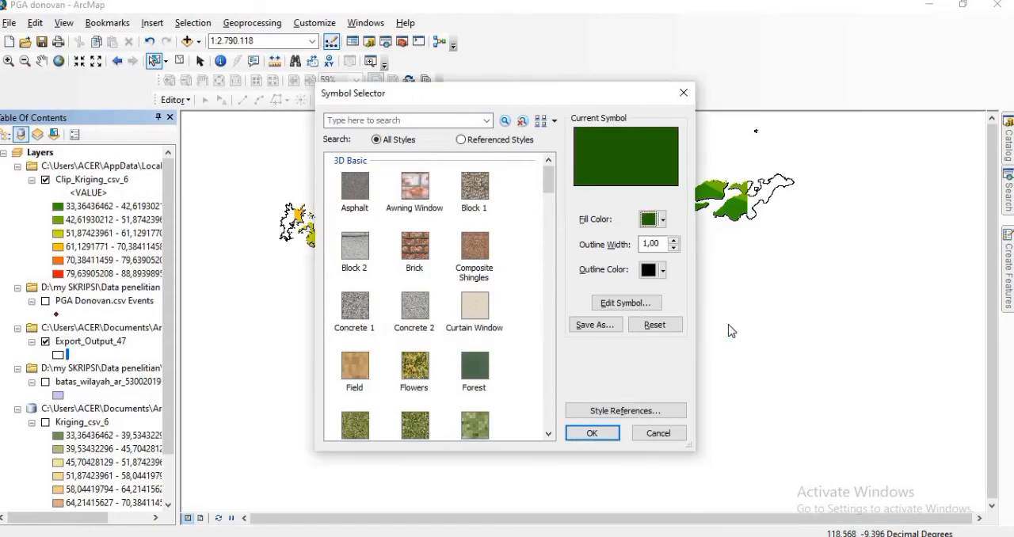
{"action": "left_click", "coordinate": [602, 435]}
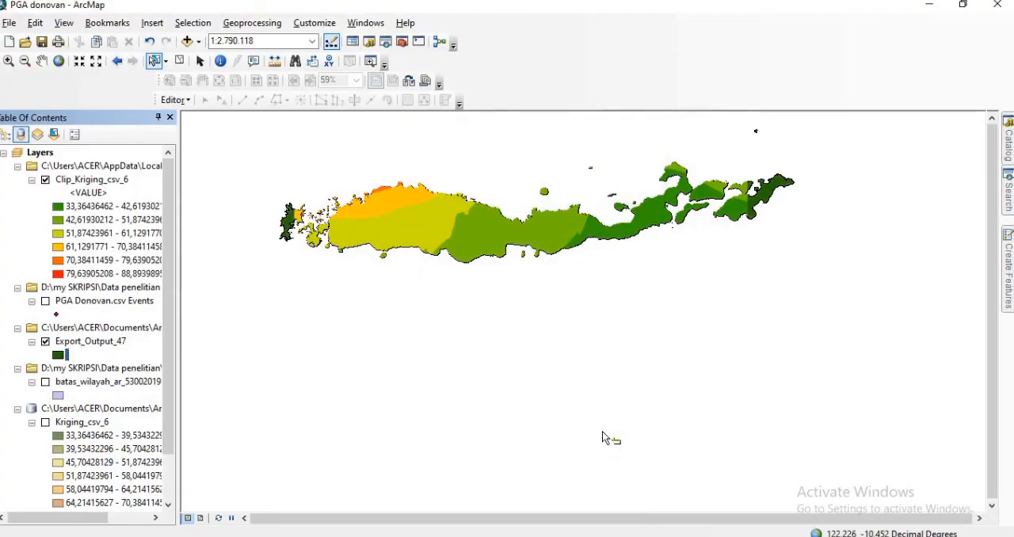
Step: Change the fill of the Export_Output_47 polygons to a medium-dark green matching the lowest raster class
{"action": "left_click", "coordinate": [58, 354]}
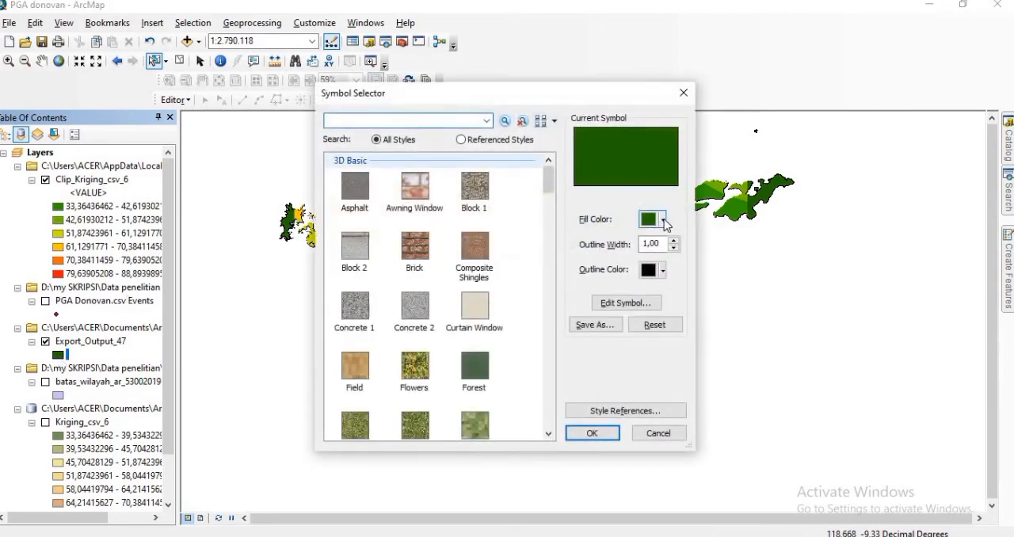
{"action": "left_click", "coordinate": [664, 221]}
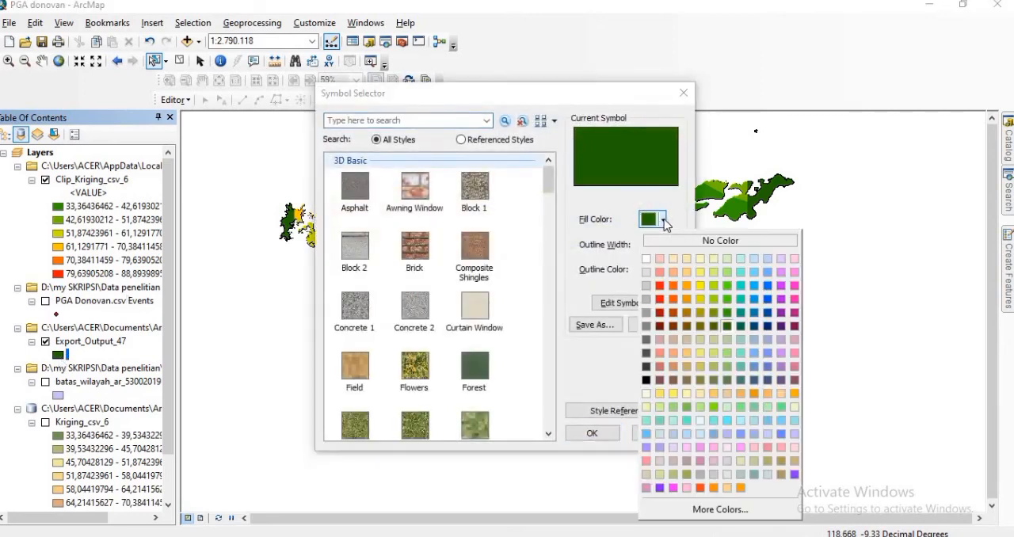
{"action": "left_click", "coordinate": [728, 312]}
{"action": "left_click", "coordinate": [595, 434]}
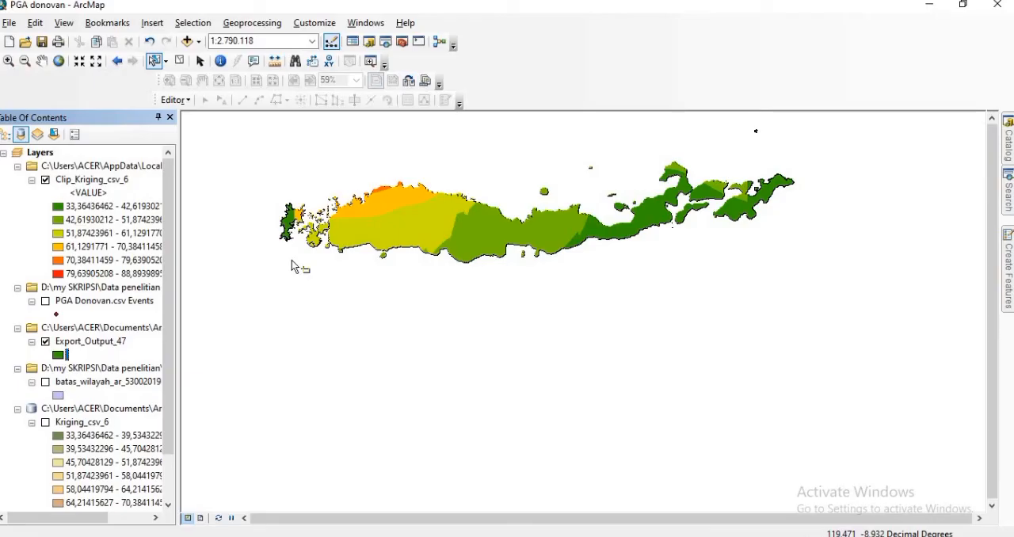
Step: Switch to the page layout and shrink the legend so it fits inside its box below the map
{"action": "left_click", "coordinate": [202, 518]}
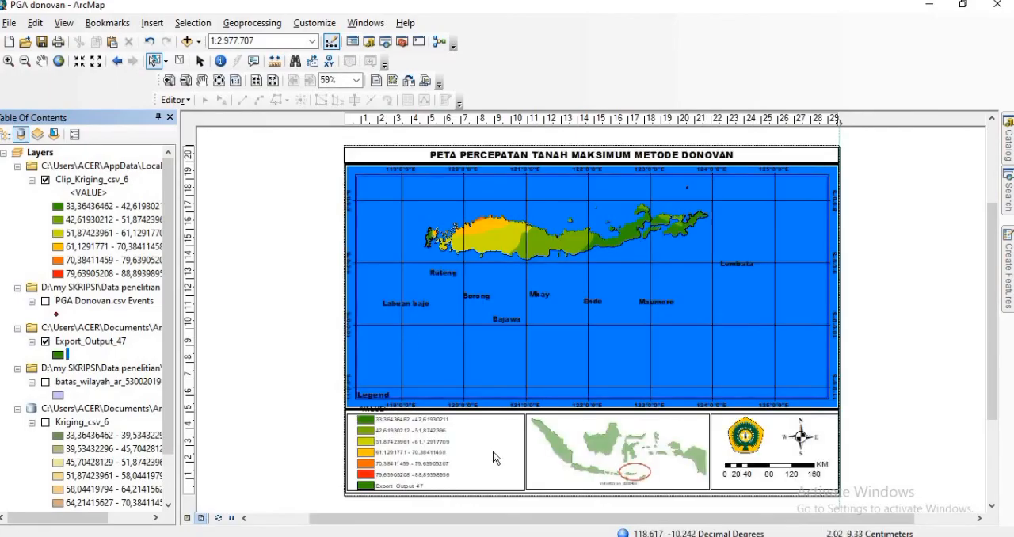
{"action": "left_click", "coordinate": [413, 445]}
{"action": "left_click_drag", "start_coordinate": [357, 389], "coordinate": [380, 412]}
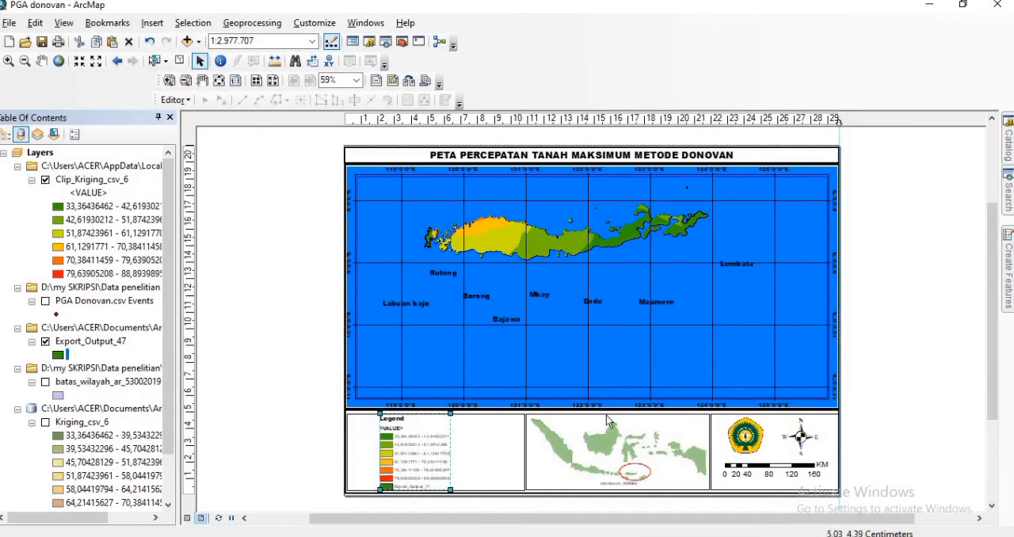
{"action": "left_click", "coordinate": [905, 306]}
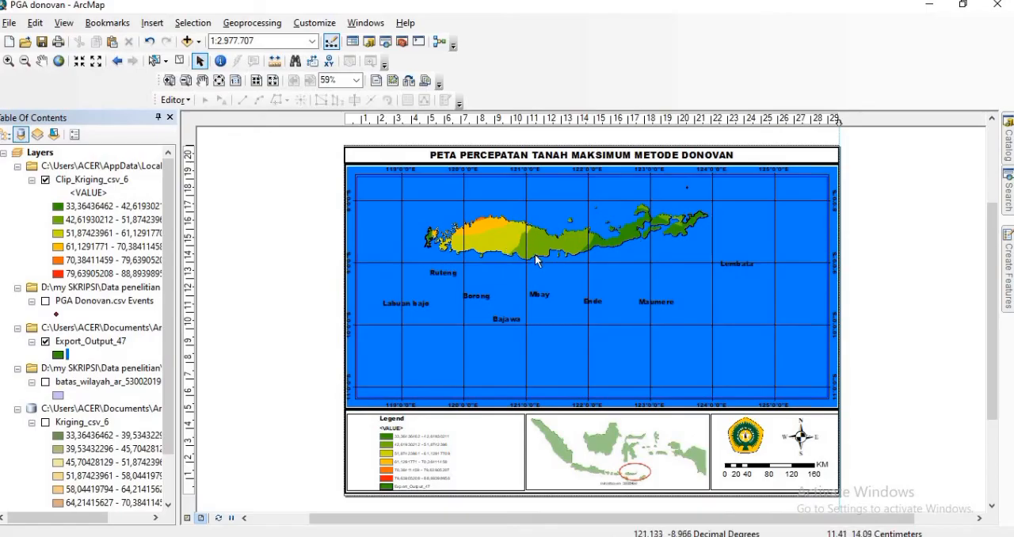
Step: Move Flores Island down to the city labels in the layout's main map frame and enlarge it to a scale of 1:1.924.148
{"action": "left_click", "coordinate": [42, 63]}
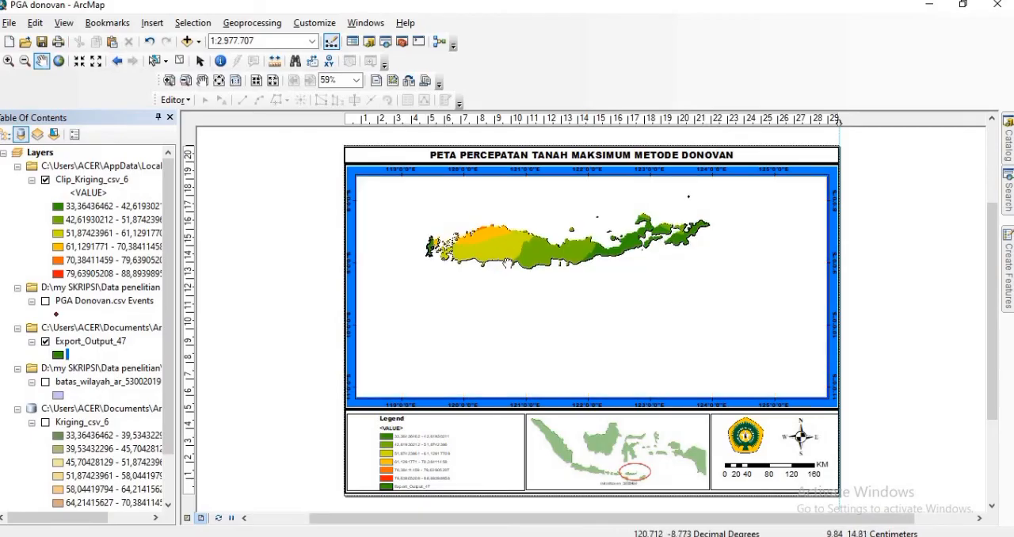
{"action": "left_click_drag", "start_coordinate": [507, 247], "coordinate": [507, 291]}
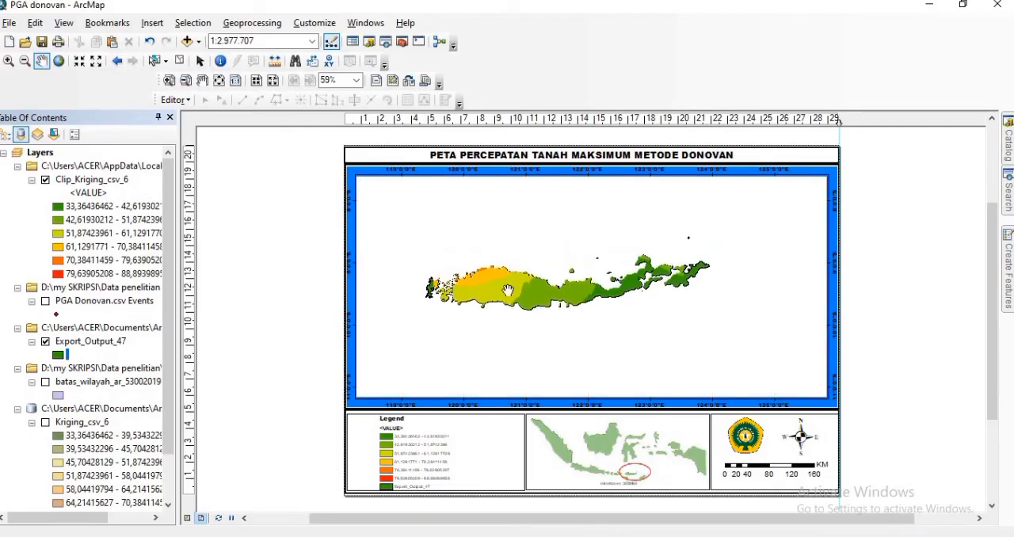
{"action": "left_click_drag", "start_coordinate": [507, 290], "coordinate": [485, 295]}
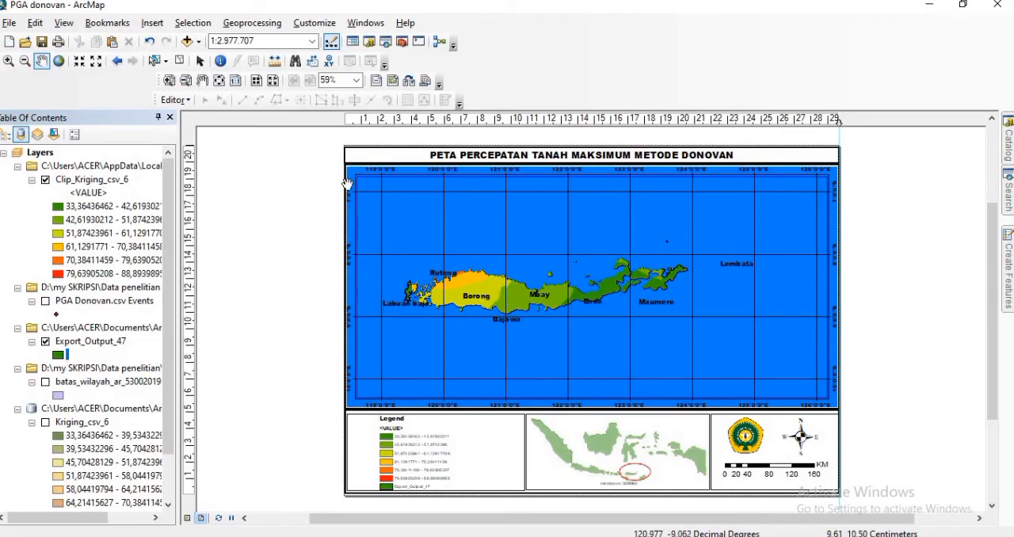
{"action": "left_click", "coordinate": [8, 61]}
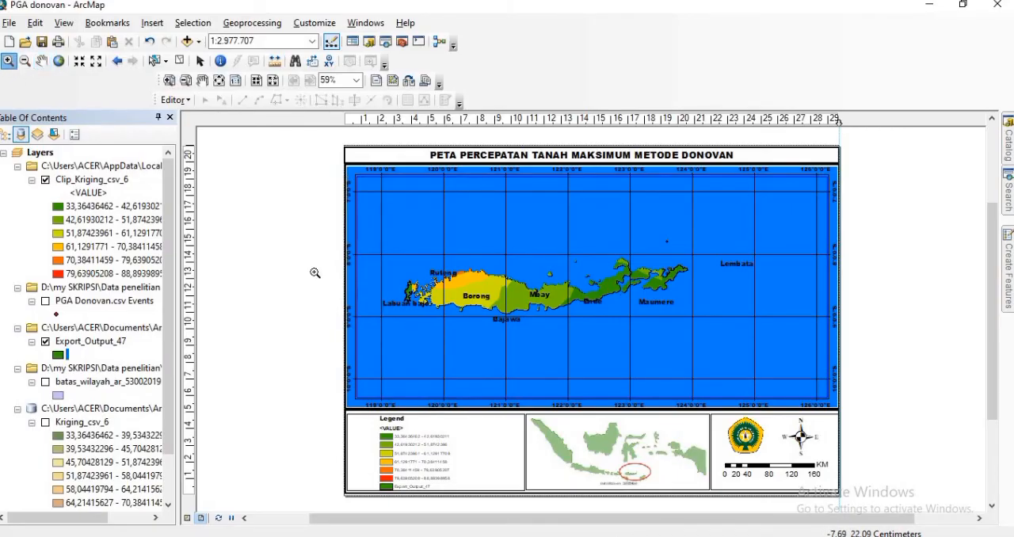
{"action": "left_click_drag", "start_coordinate": [486, 275], "coordinate": [762, 347]}
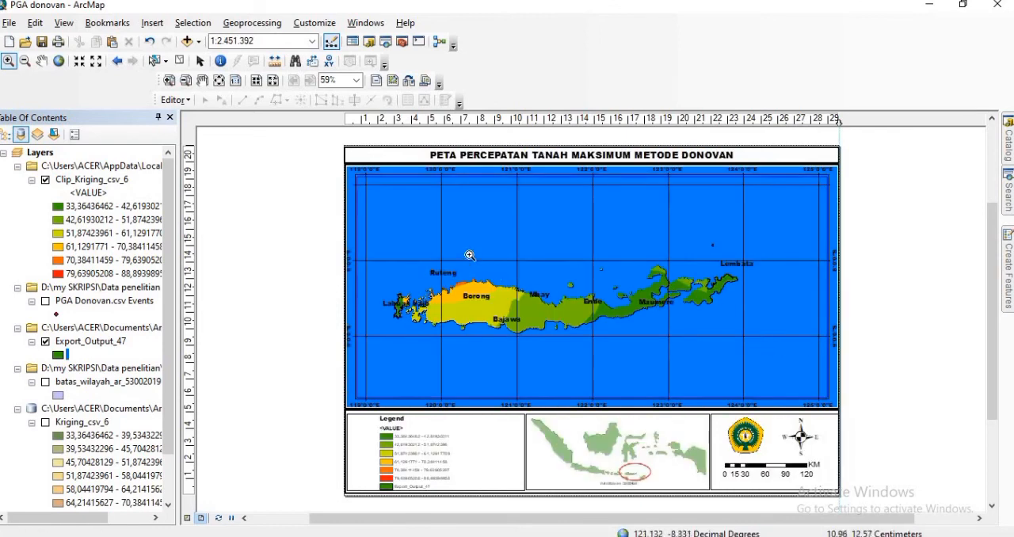
{"action": "left_click_drag", "start_coordinate": [365, 214], "coordinate": [773, 371]}
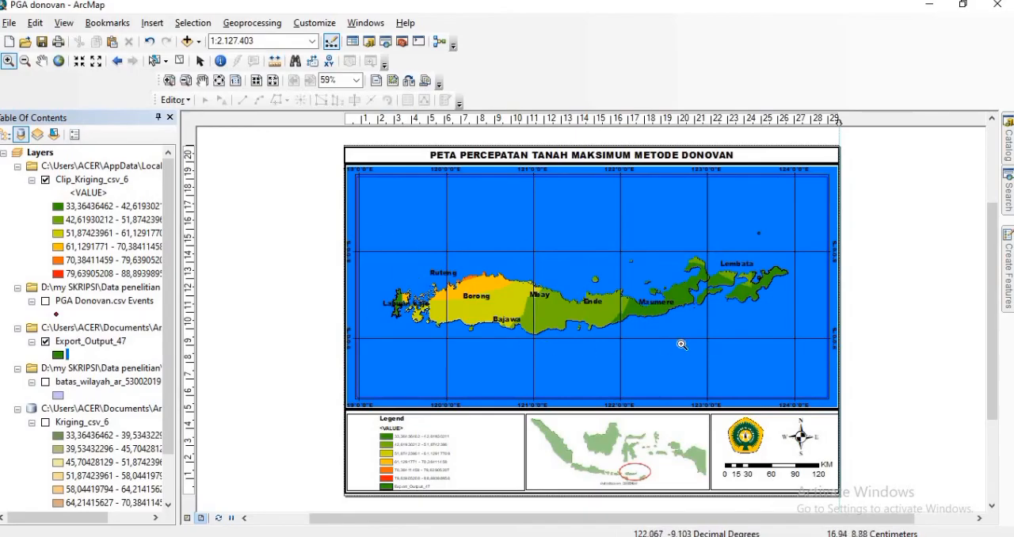
{"action": "mouse_move", "coordinate": [807, 349]}
{"action": "left_mouse_down"}
{"action": "mouse_move", "coordinate": [776, 355]}
{"action": "mouse_move", "coordinate": [815, 354]}
{"action": "mouse_move", "coordinate": [796, 358]}
{"action": "left_mouse_up"}
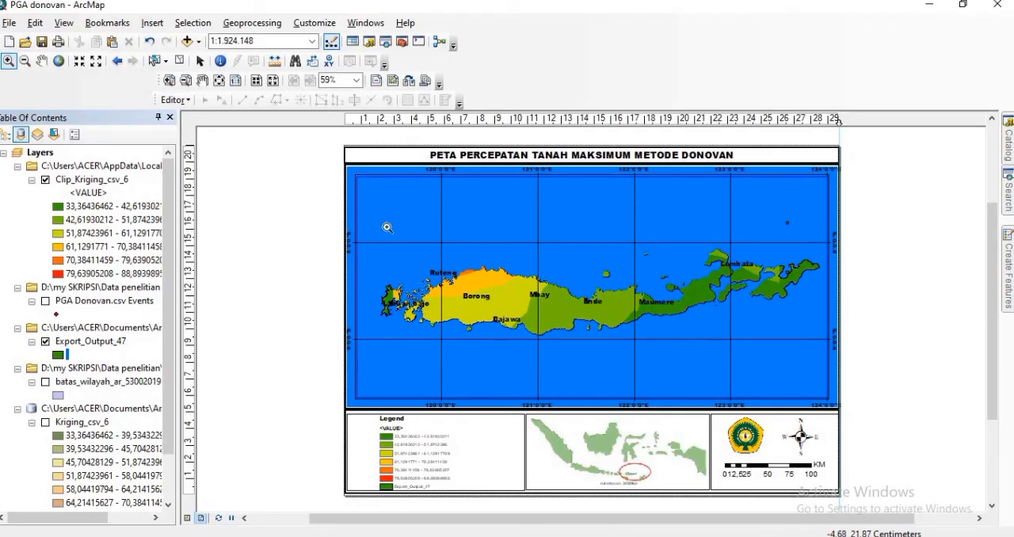
Step: Shift the island slightly lower inside the main map frame relative to the city labels
{"action": "left_click", "coordinate": [42, 61]}
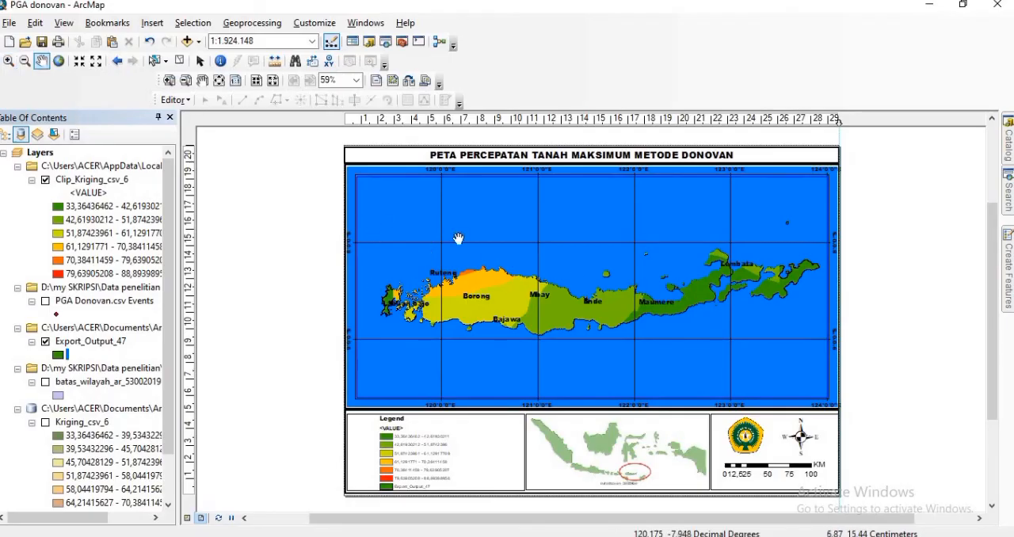
{"action": "left_click_drag", "start_coordinate": [514, 290], "coordinate": [514, 287]}
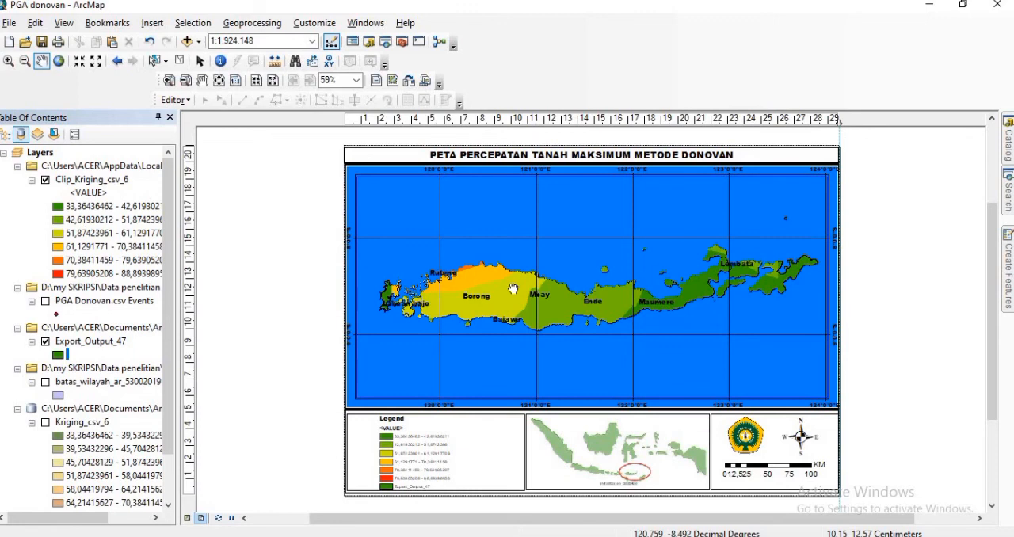
{"action": "left_click_drag", "start_coordinate": [513, 290], "coordinate": [513, 300]}
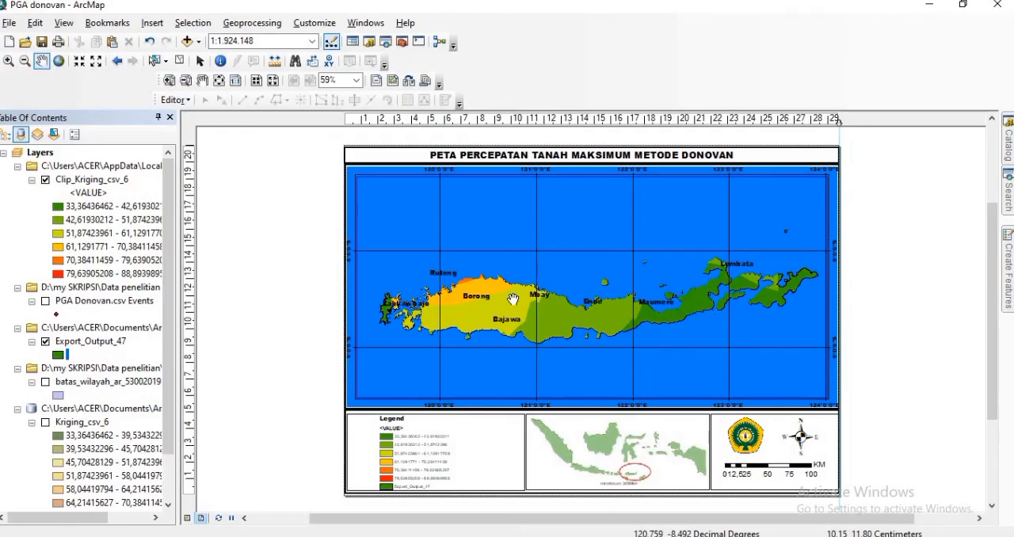
{"action": "left_click_drag", "start_coordinate": [513, 298], "coordinate": [514, 310]}
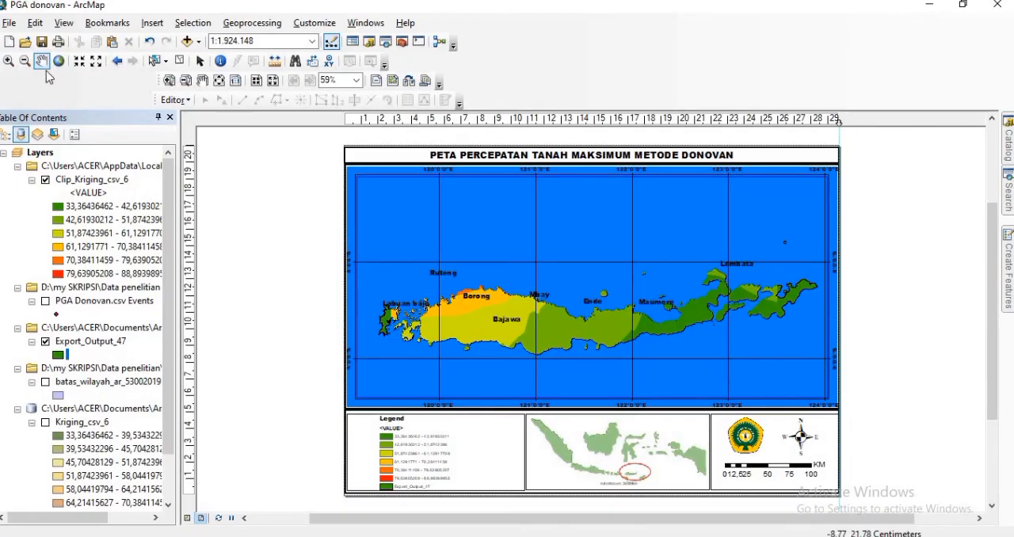
Step: Enlarge the island to a scale of 1:1.786.271 and nudge it up to line up with the city labels
{"action": "left_click", "coordinate": [8, 60]}
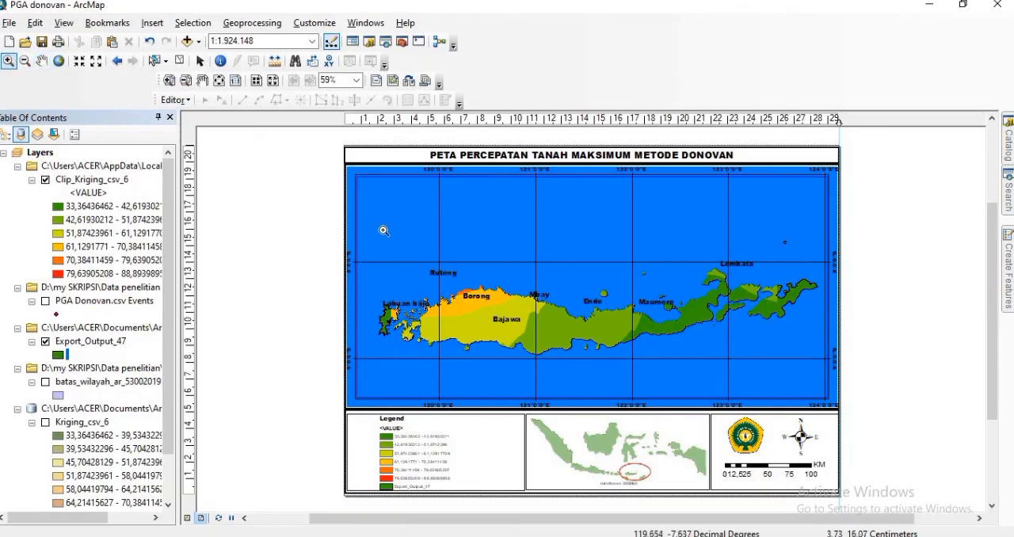
{"action": "left_click_drag", "start_coordinate": [379, 231], "coordinate": [817, 361]}
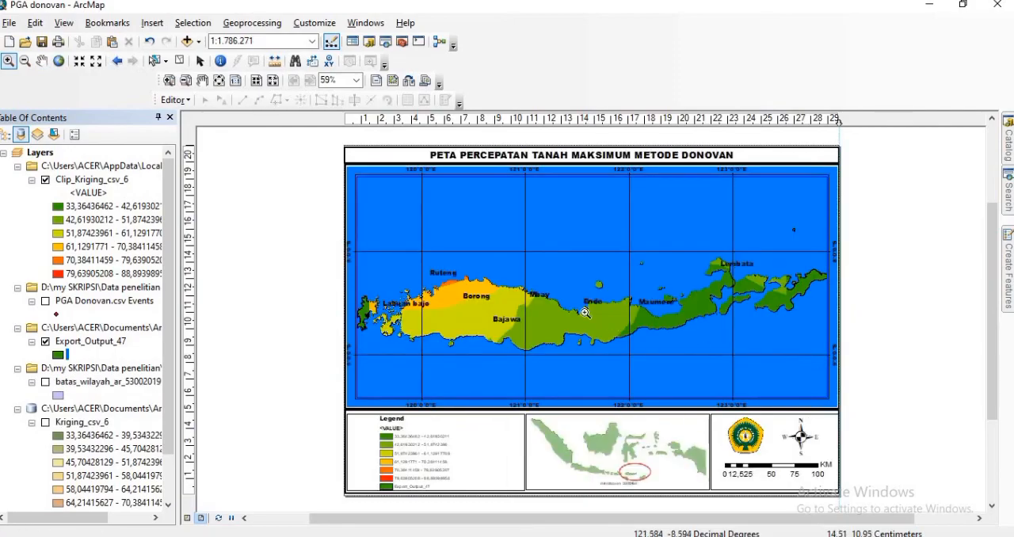
{"action": "left_click", "coordinate": [41, 61]}
{"action": "left_click_drag", "start_coordinate": [523, 291], "coordinate": [521, 284]}
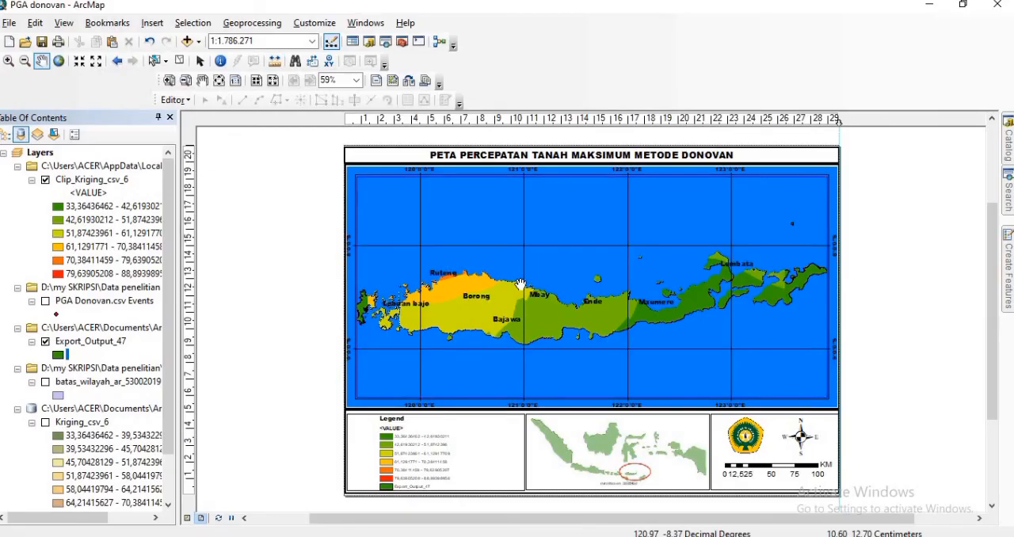
Step: Nudge the island very slightly higher inside the layout's main map frame, then return to the element selection tool
{"action": "left_click_drag", "start_coordinate": [521, 283], "coordinate": [520, 282]}
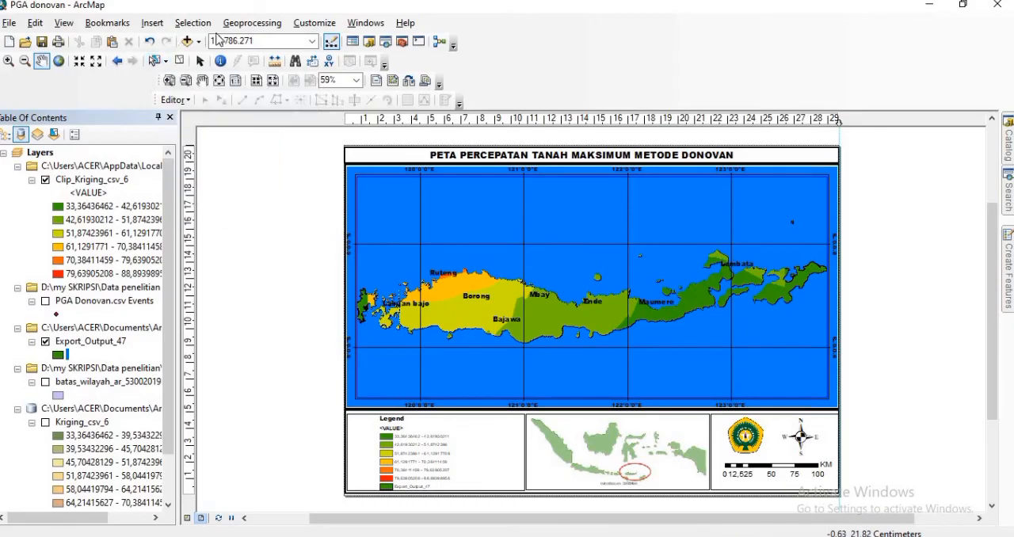
{"action": "left_click", "coordinate": [199, 61]}
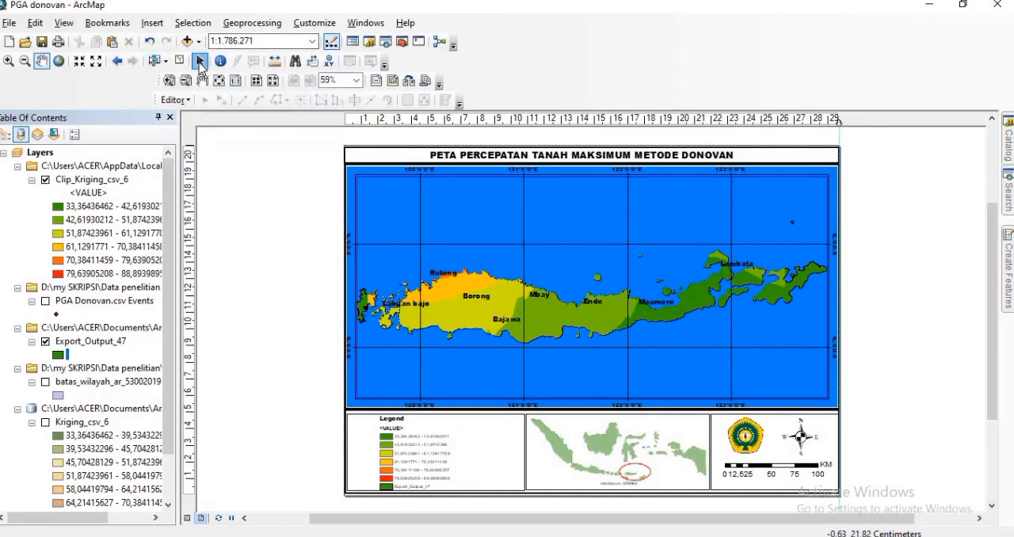
{"action": "right_click", "coordinate": [523, 314]}
{"action": "left_click", "coordinate": [208, 315]}
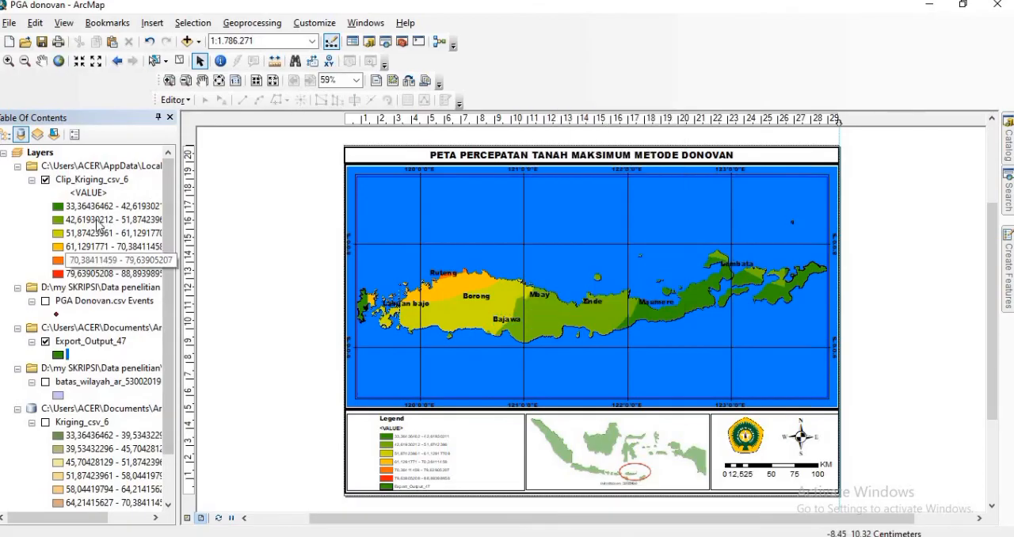
Step: Set the display brightness of the Clip_Kriging_csv_6 layer to 10% with contrast at 0%, and apply the layer properties
{"action": "right_click", "coordinate": [93, 181]}
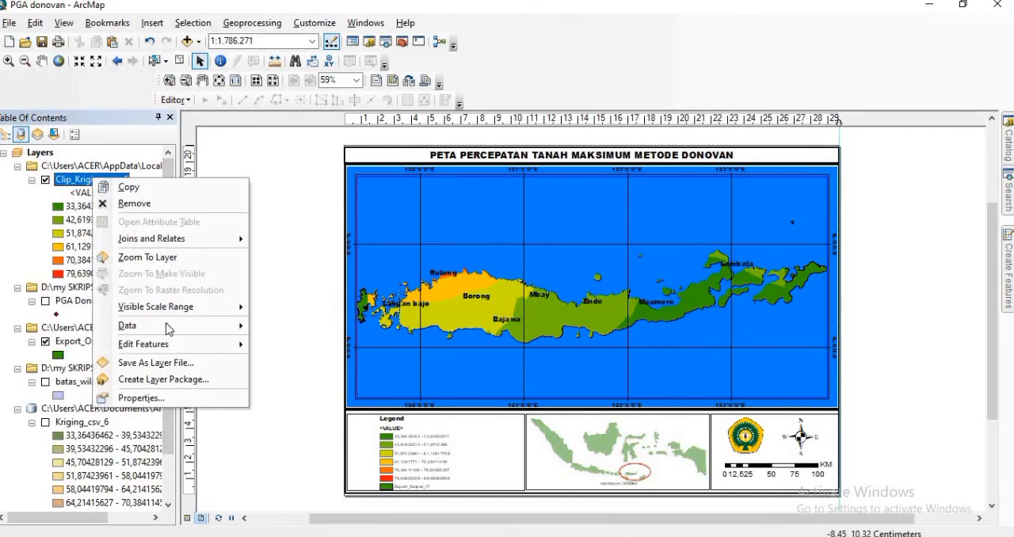
{"action": "left_click", "coordinate": [164, 393]}
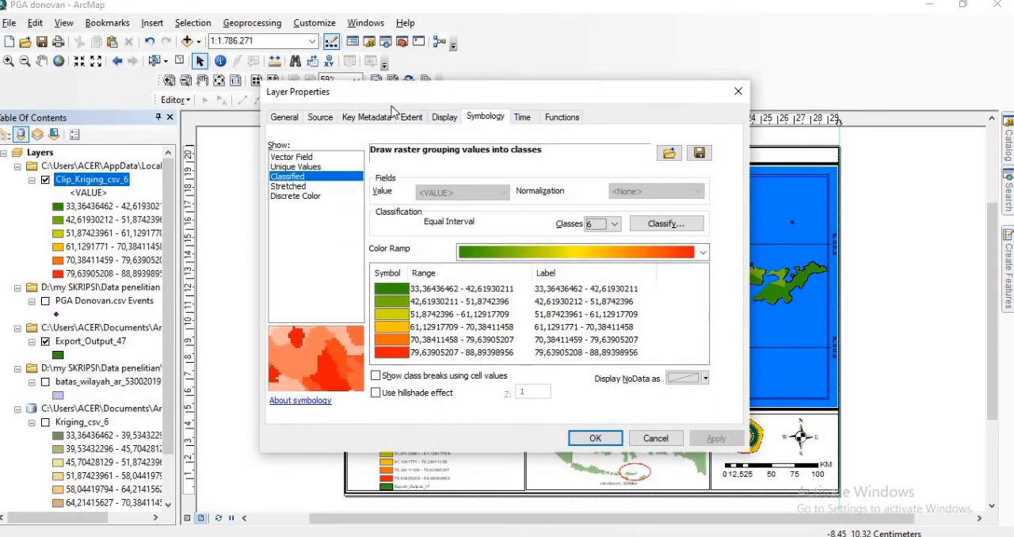
{"action": "left_click", "coordinate": [283, 118]}
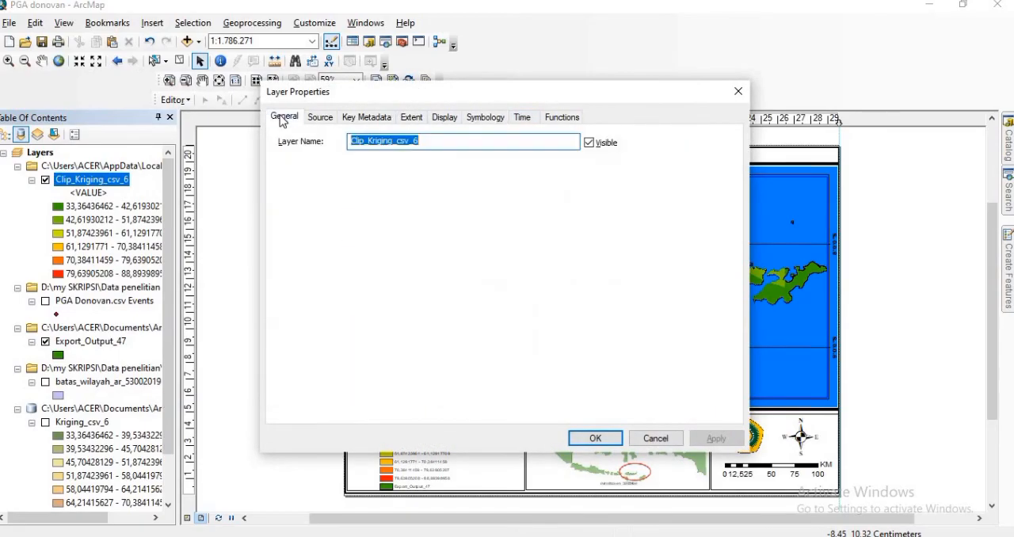
{"action": "left_click", "coordinate": [322, 121]}
{"action": "left_click", "coordinate": [441, 120]}
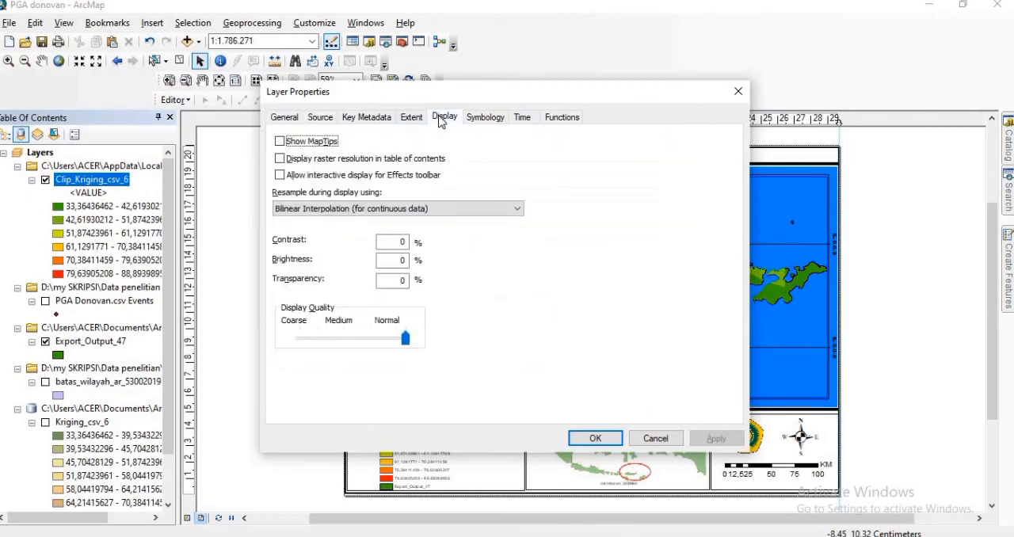
{"action": "left_click", "coordinate": [398, 242]}
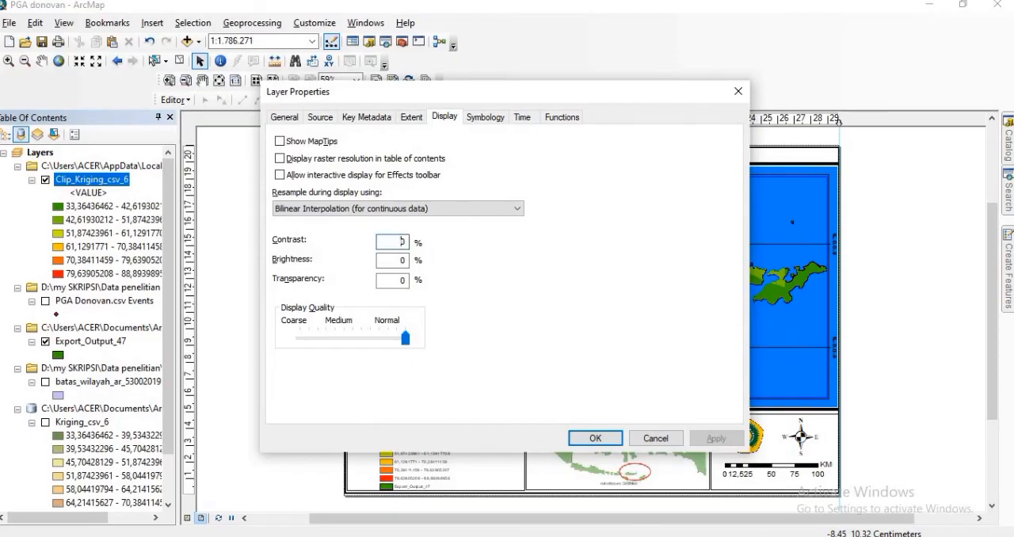
{"action": "type", "text": "1"}
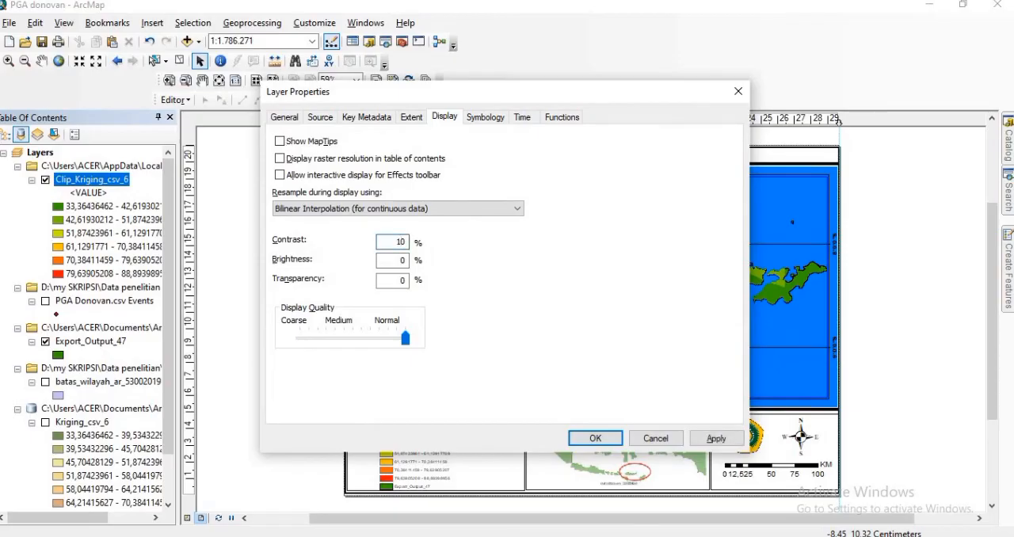
{"action": "left_click", "coordinate": [401, 262]}
{"action": "left_click", "coordinate": [584, 438]}
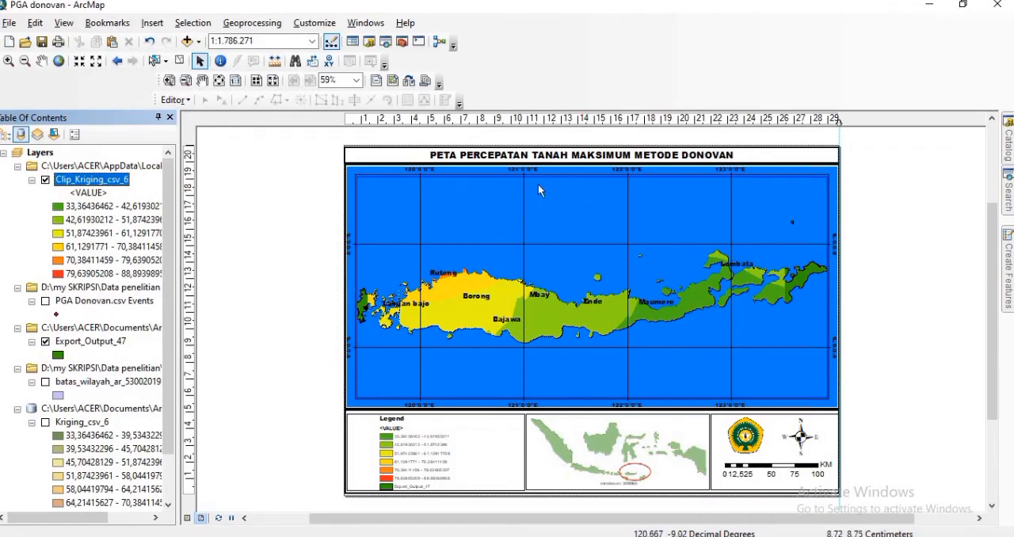
{"action": "right_click", "coordinate": [439, 312]}
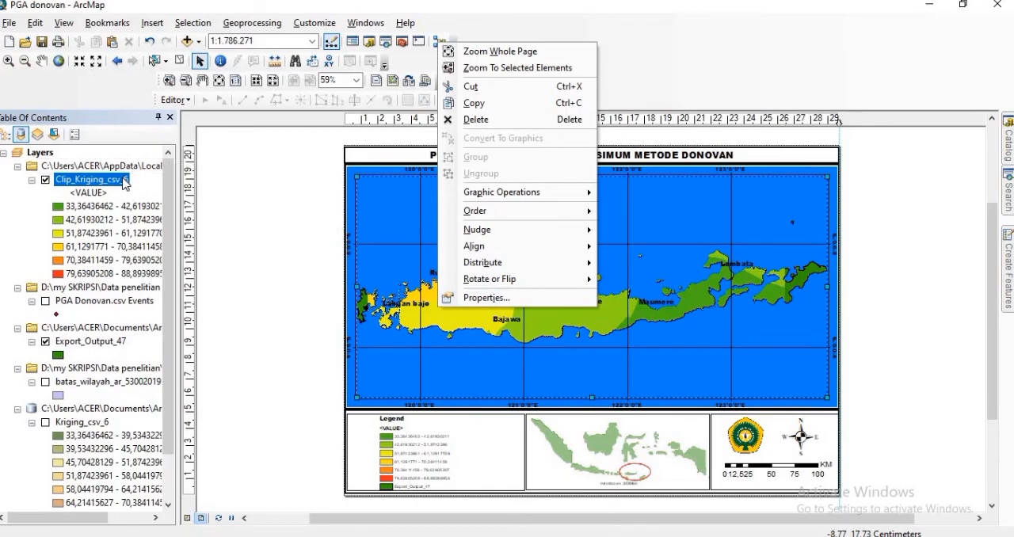
{"action": "right_click", "coordinate": [125, 183]}
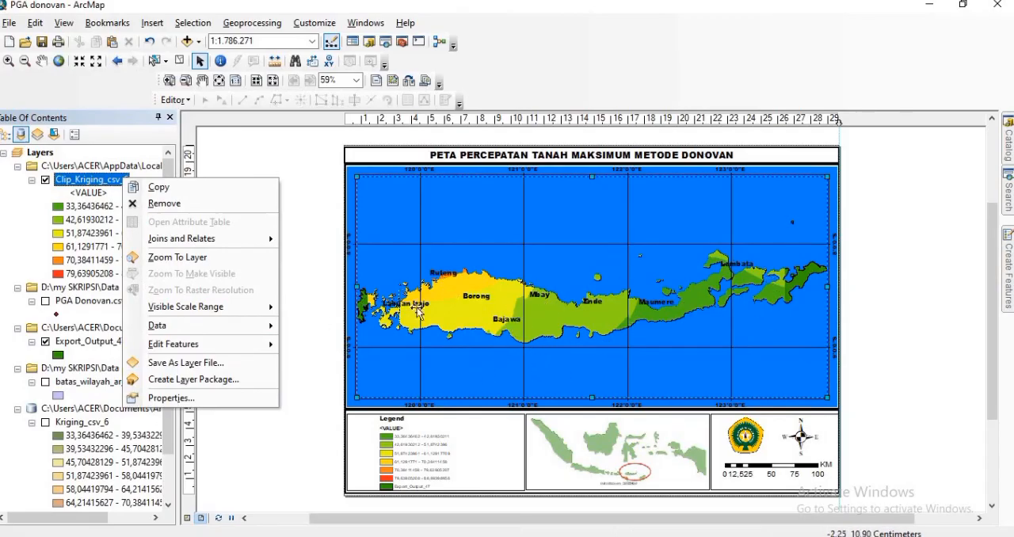
{"action": "left_click", "coordinate": [318, 256]}
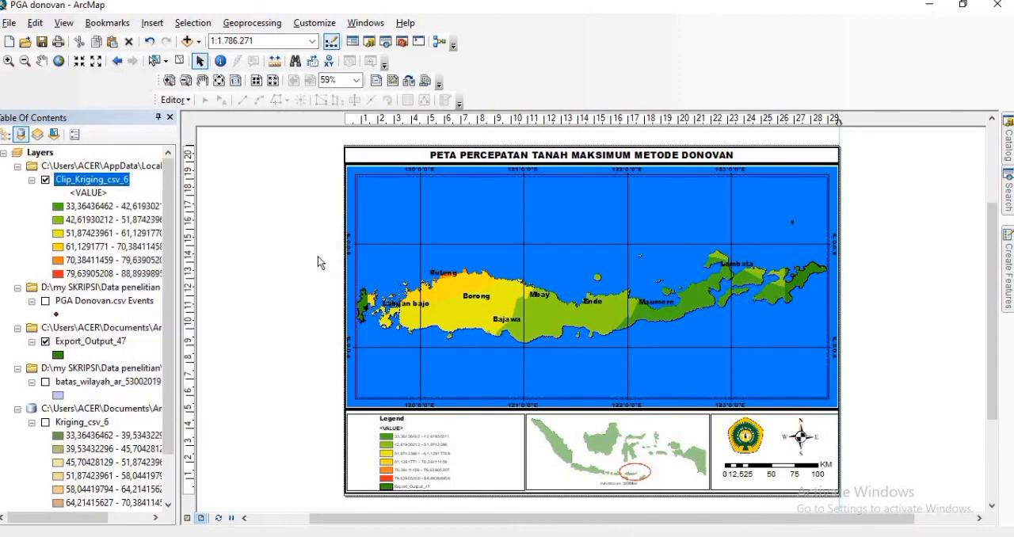